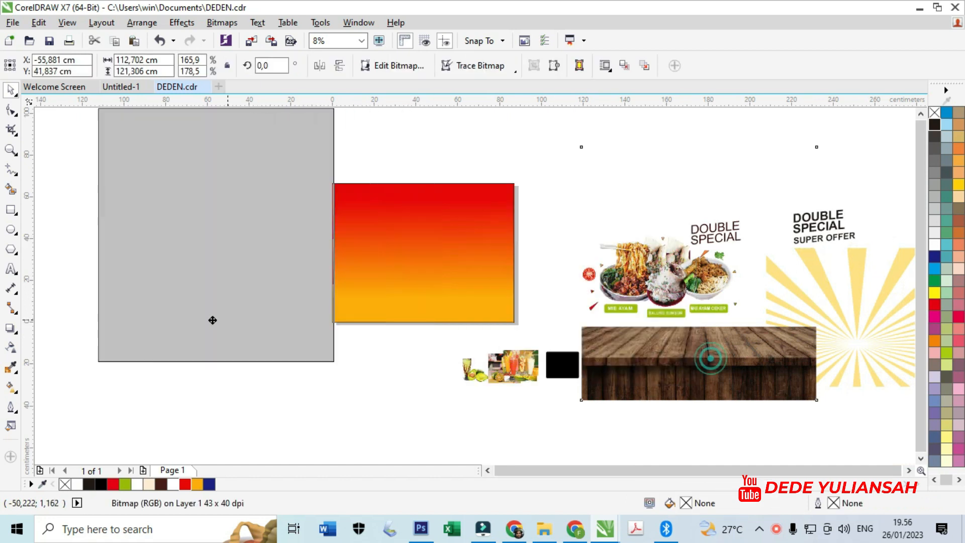
Place the wooden table image inside the red-to-yellow gradient rectangle with PowerClip.
scroll(439, 299, "down", 2)
scroll(324, 303, "up", 2)
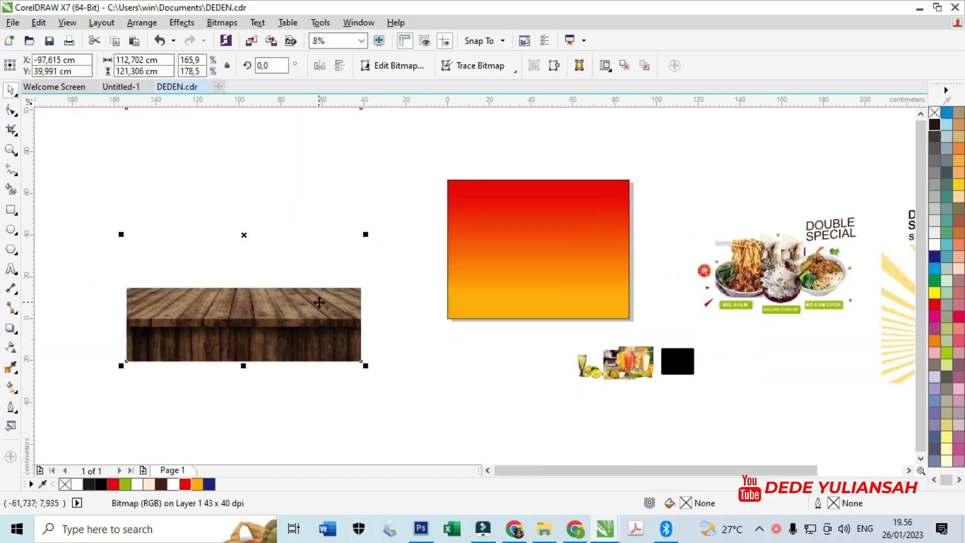
right_click(319, 302)
left_click(377, 123)
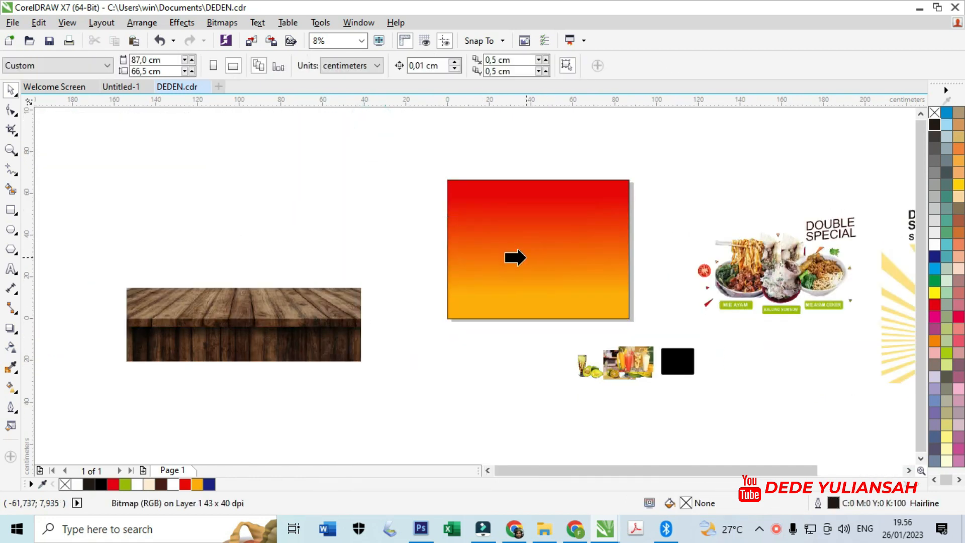
left_click(525, 258)
Raise the wooden table inside the PowerClip frame until it covers about the lower half of the banner.
scroll(539, 323, "up", 1)
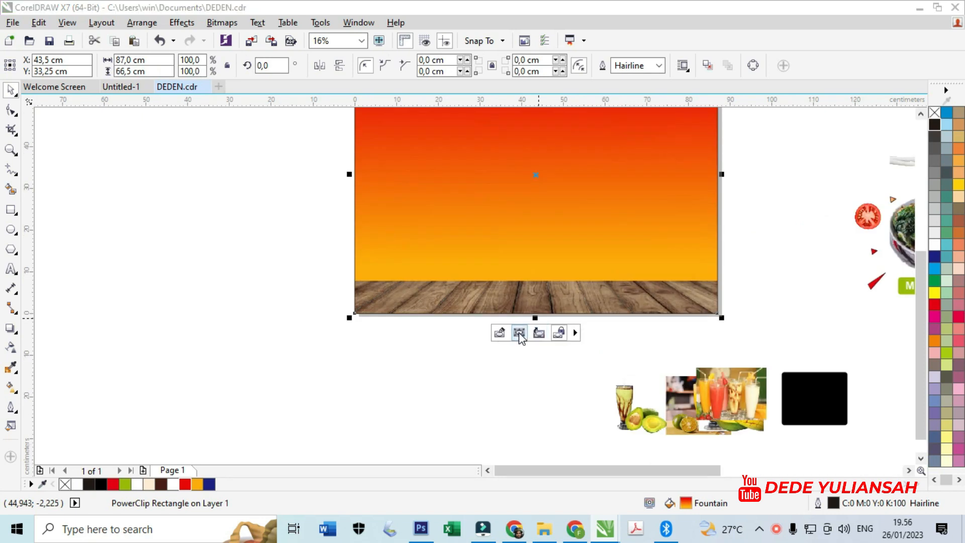
left_click(519, 333)
mouse_move(540, 247)
left_mouse_down()
mouse_move(538, 270)
mouse_move(541, 231)
left_mouse_up()
scroll(506, 267, "down", 2)
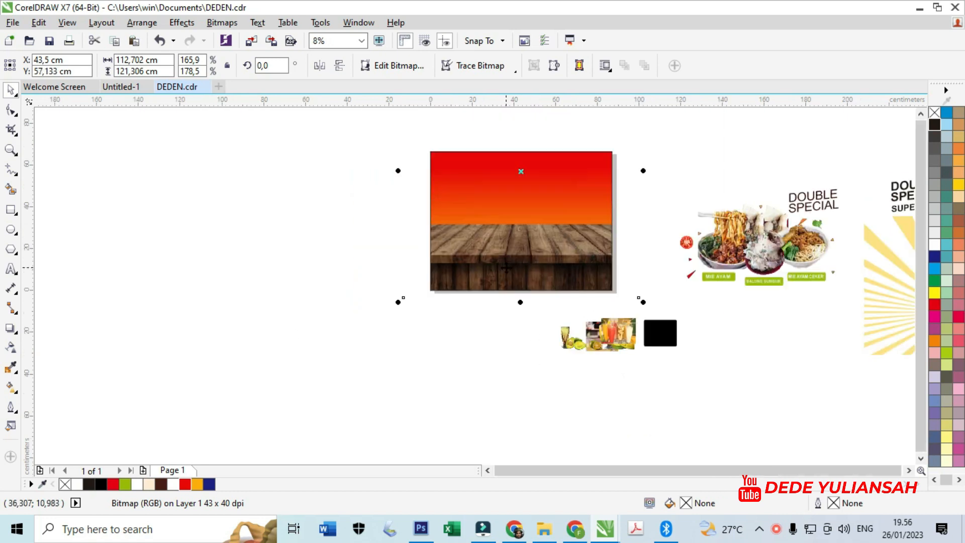
left_click_drag(515, 262, 520, 257)
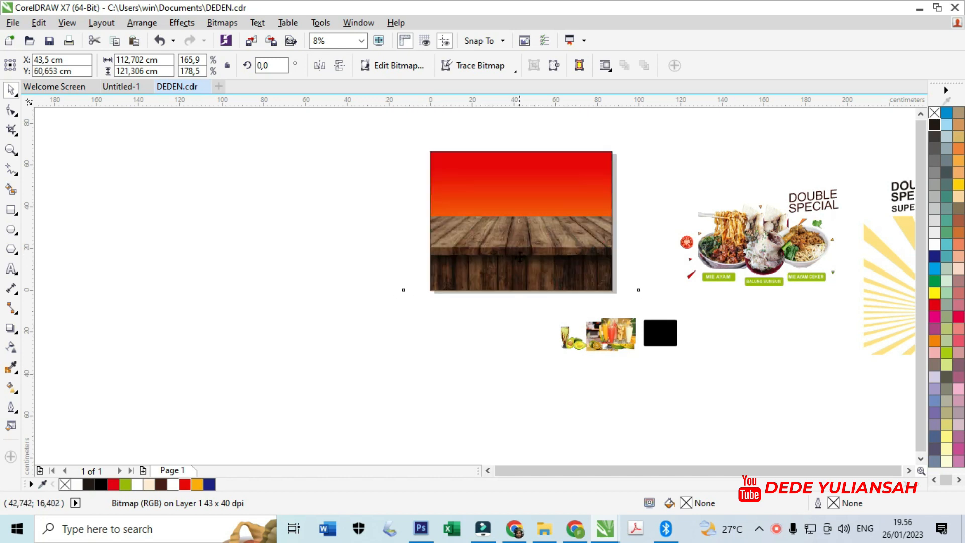
left_click(420, 344)
Move the yellow sunburst rays group to the empty canvas on the left side of the banner.
scroll(500, 189, "up", 2)
scroll(428, 282, "down", 2)
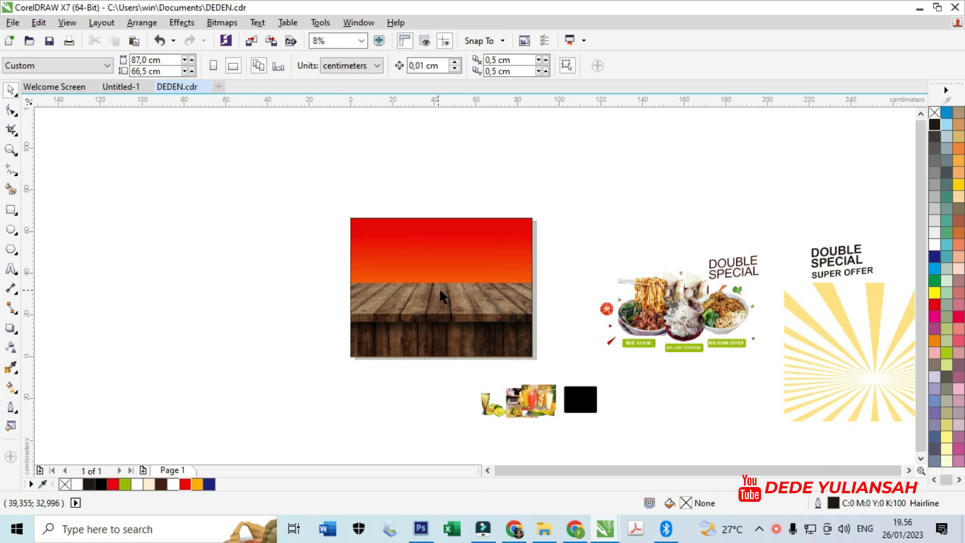
left_click_drag(853, 377, 203, 292)
scroll(304, 235, "up", 1)
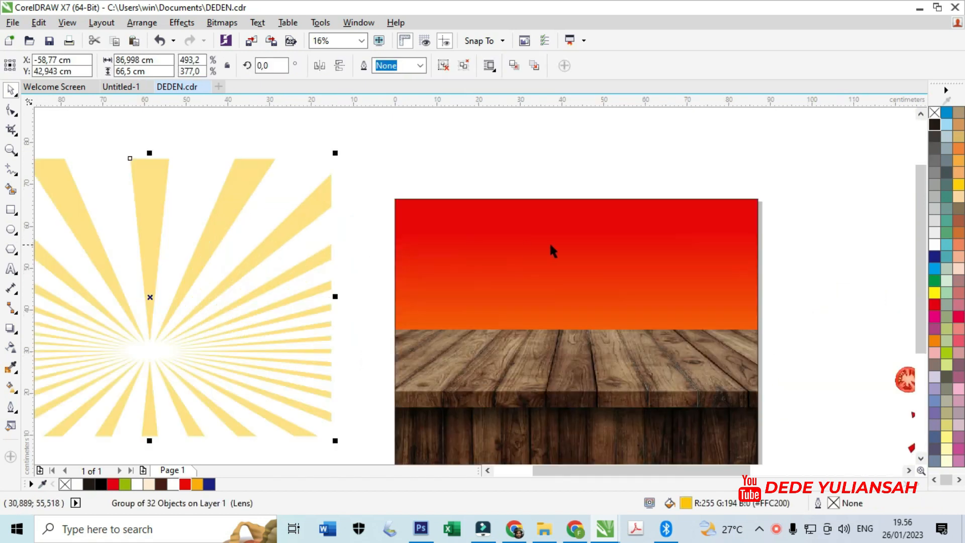
Try to place the sunburst rays inside the banner rectangle with PowerClip.
right_click(311, 257)
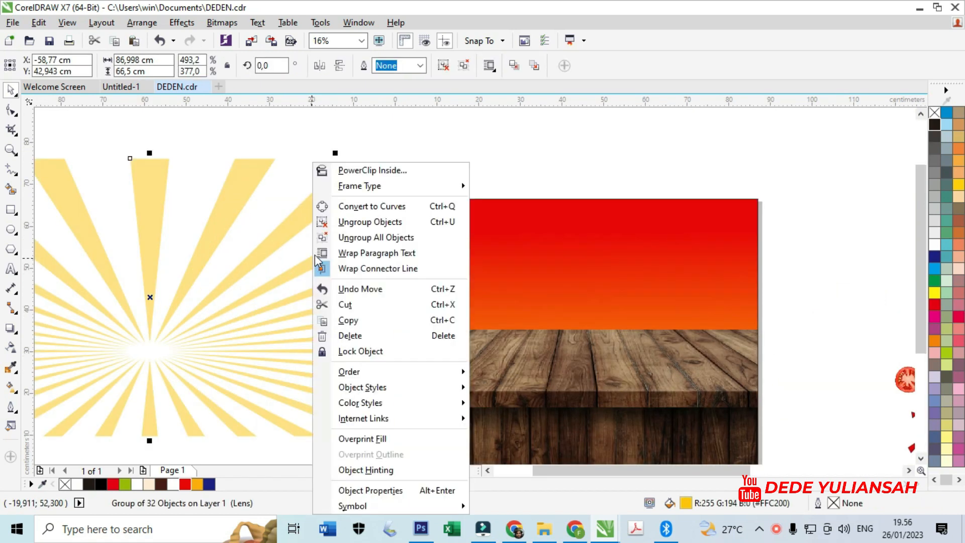
left_click(377, 169)
left_click(505, 245)
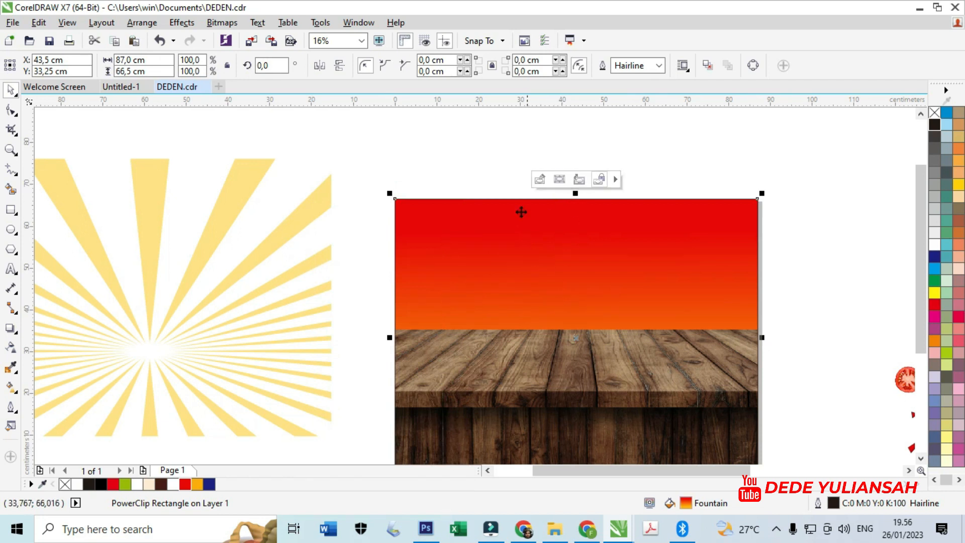
left_click(335, 159)
Cut the sunburst rays and paste them into the banner's PowerClip contents.
left_click(284, 276)
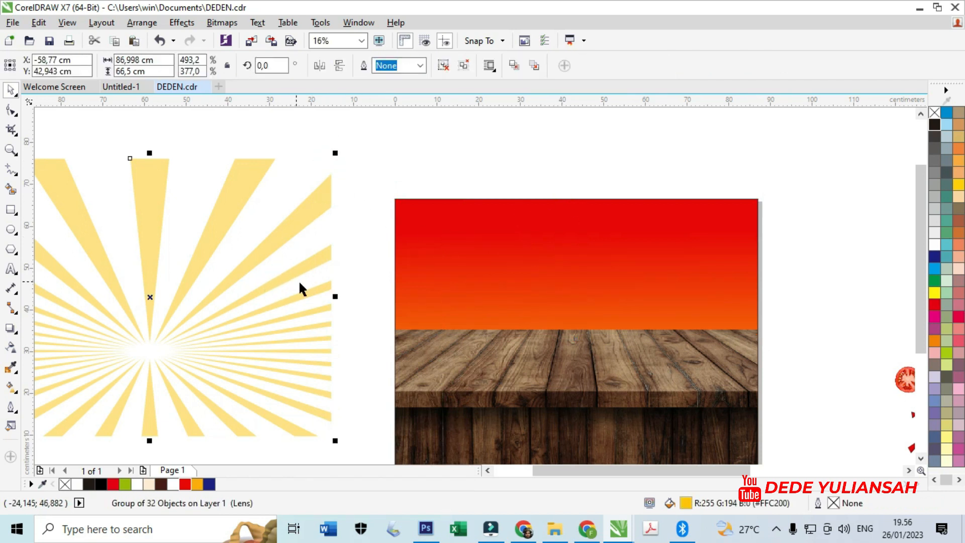
right_click(274, 239)
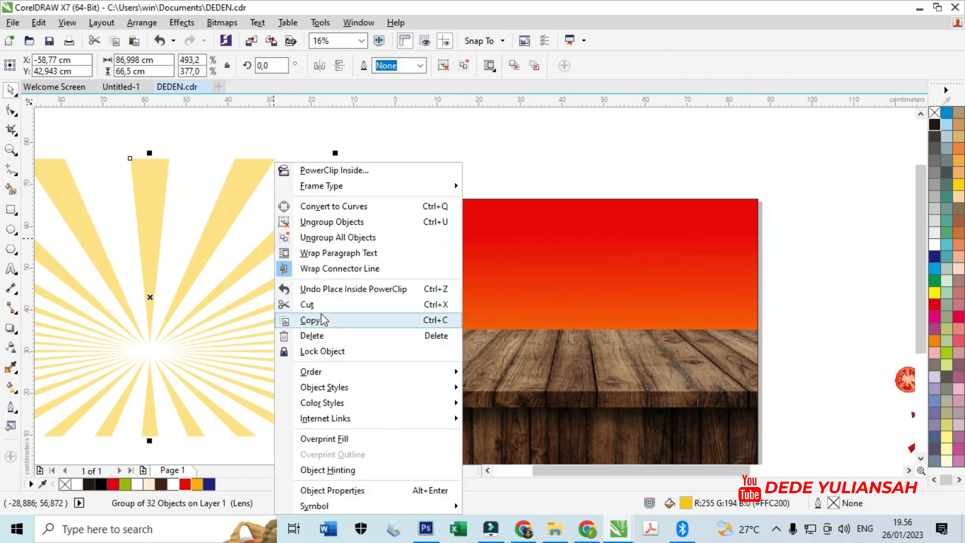
left_click(314, 304)
left_click(579, 271)
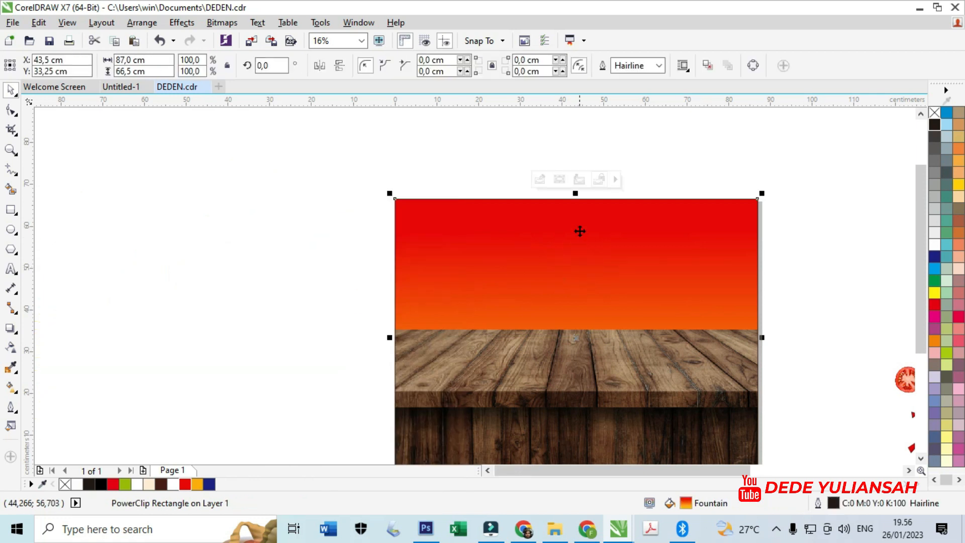
left_click(539, 180)
left_click(533, 253)
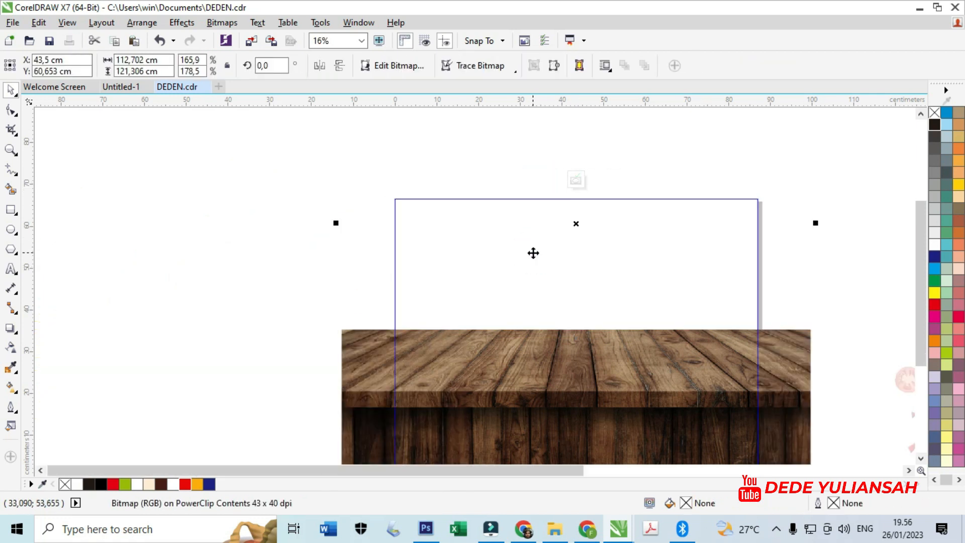
key("ctrl+v")
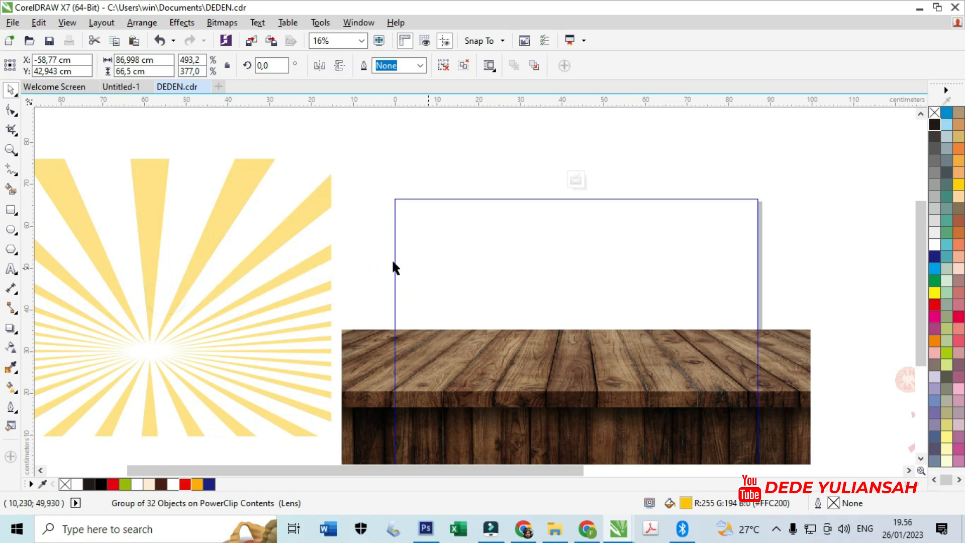
Position the sunburst rays over the banner frame, send them behind the wooden table, and finish editing the PowerClip.
left_click_drag(308, 209, 723, 214)
key("shift+Page_Down")
left_click(575, 180)
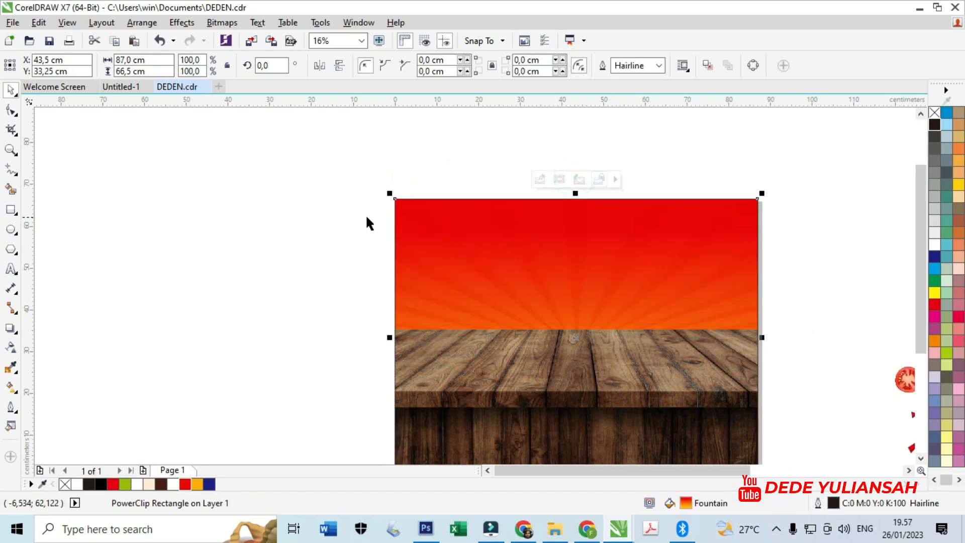
scroll(366, 216, "down", 1)
left_click(289, 272)
Draw a rectangle about 41.5 by 4.7 cm in the banner's upper-left corner and fill it with orange (#FDAC00).
scroll(439, 274, "up", 2)
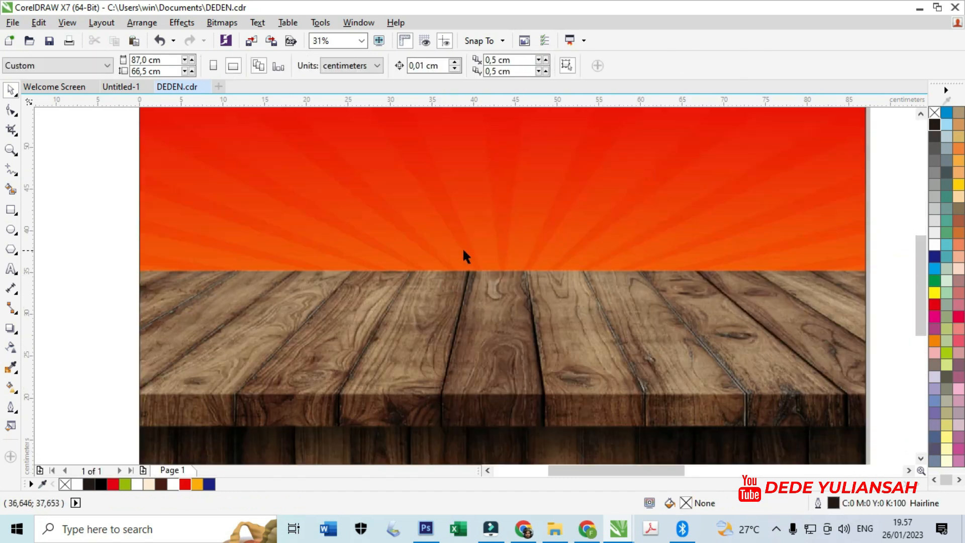
scroll(463, 251, "down", 2)
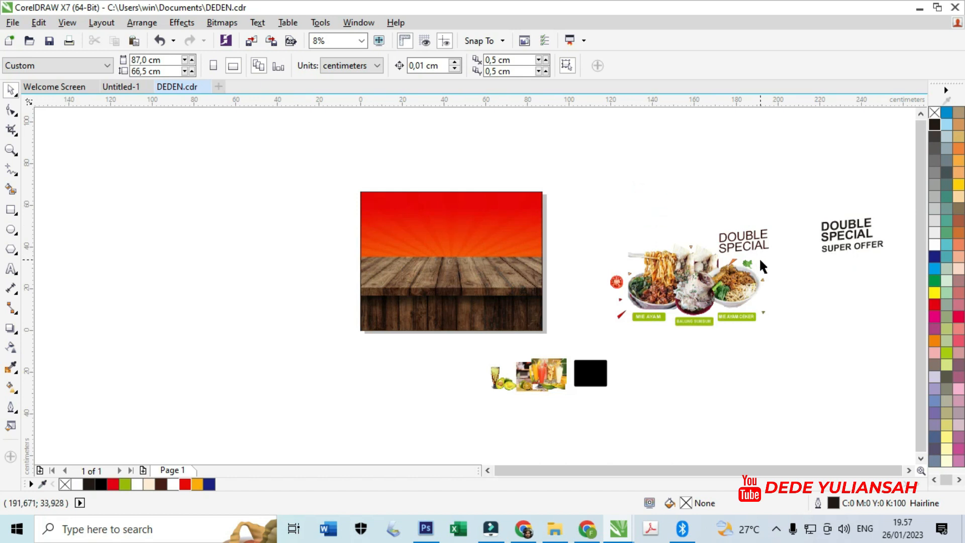
scroll(370, 202, "up", 1)
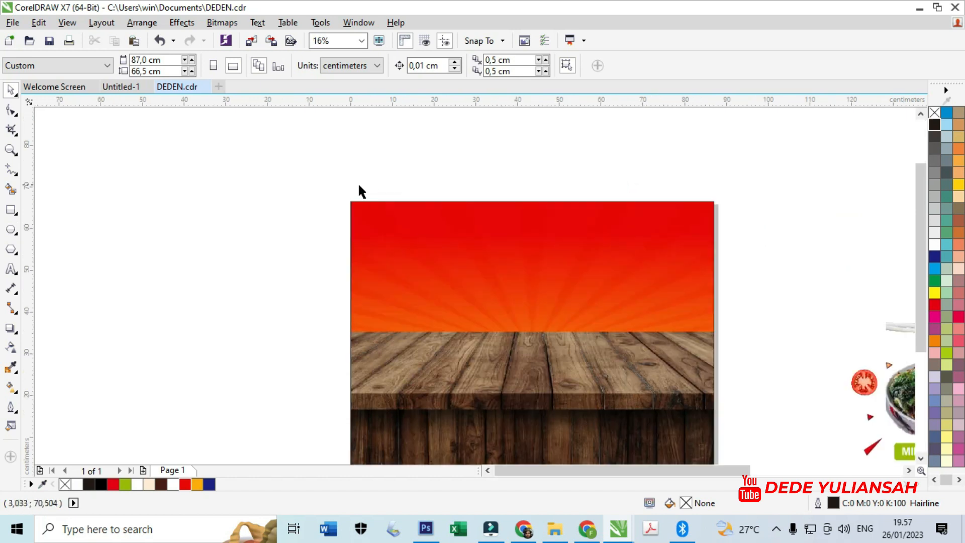
left_click(11, 210)
left_click_drag(351, 202, 523, 227)
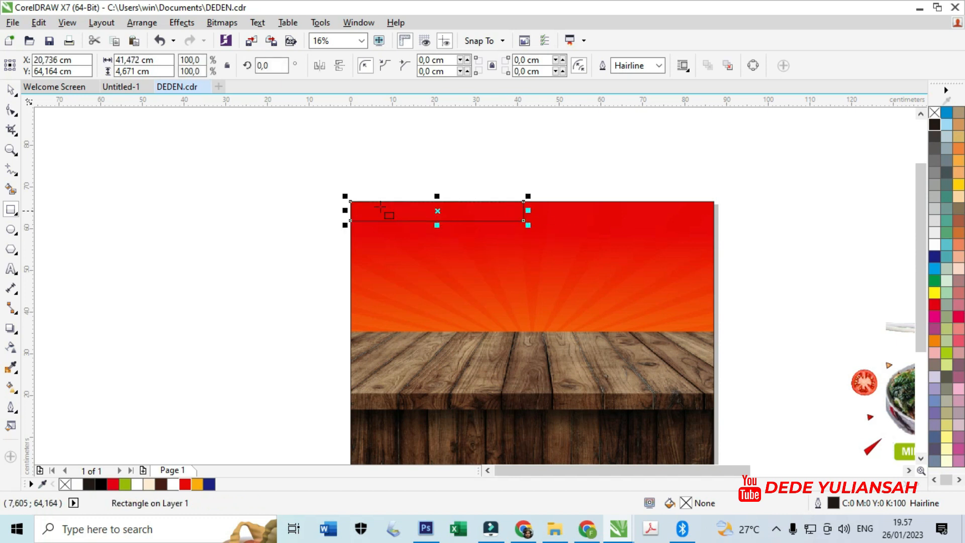
scroll(383, 210, "up", 1)
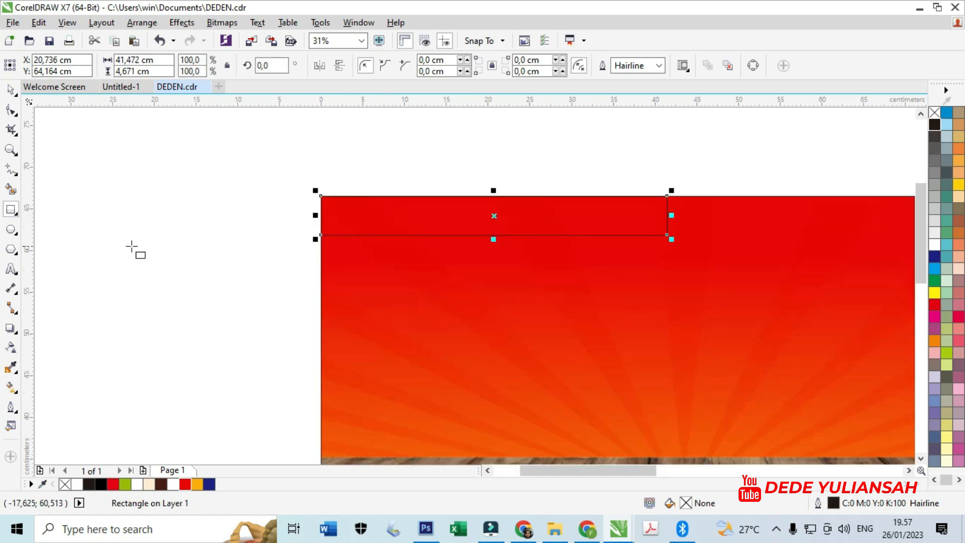
left_click(185, 485)
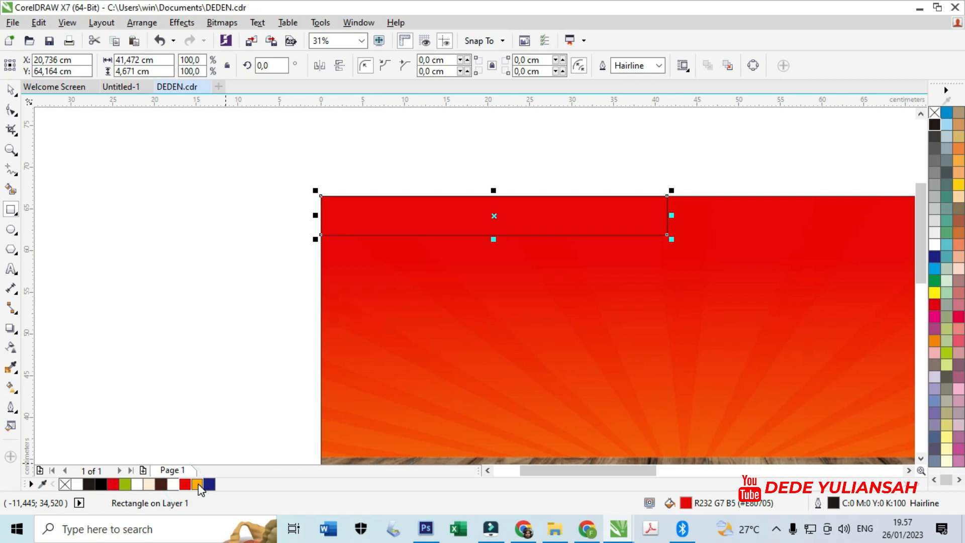
left_click(197, 485)
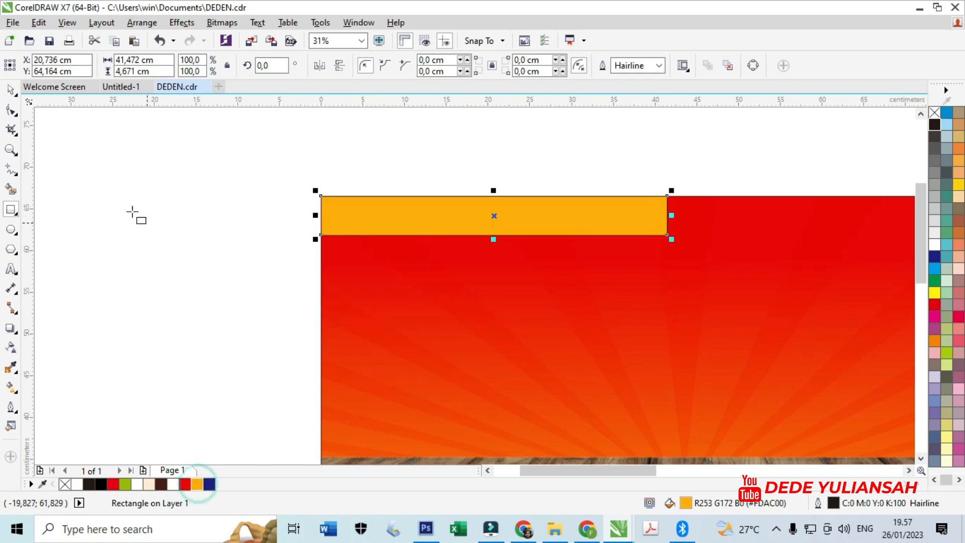
Convert the orange rectangle to curves, then make it a triangle by lowering its bottom-left node and deleting its bottom-right node.
left_click(16, 92)
left_click(213, 269)
left_click(403, 214)
right_click(405, 220)
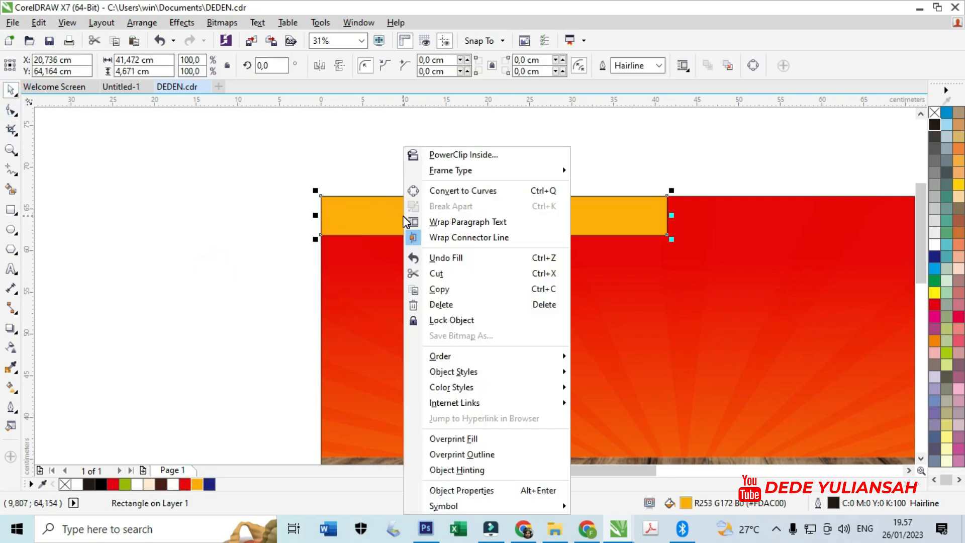
left_click(449, 194)
left_click(12, 112)
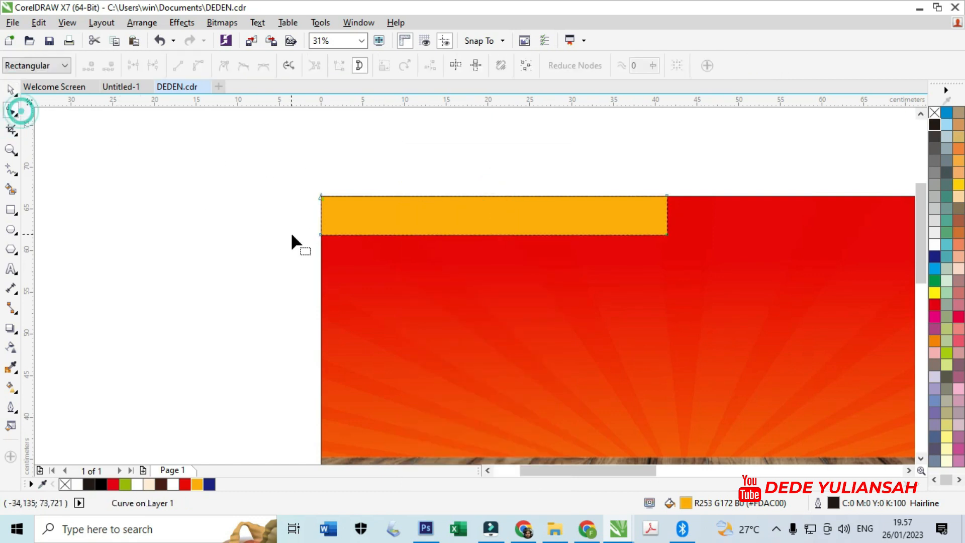
left_click_drag(320, 235, 324, 265)
double_click(666, 233)
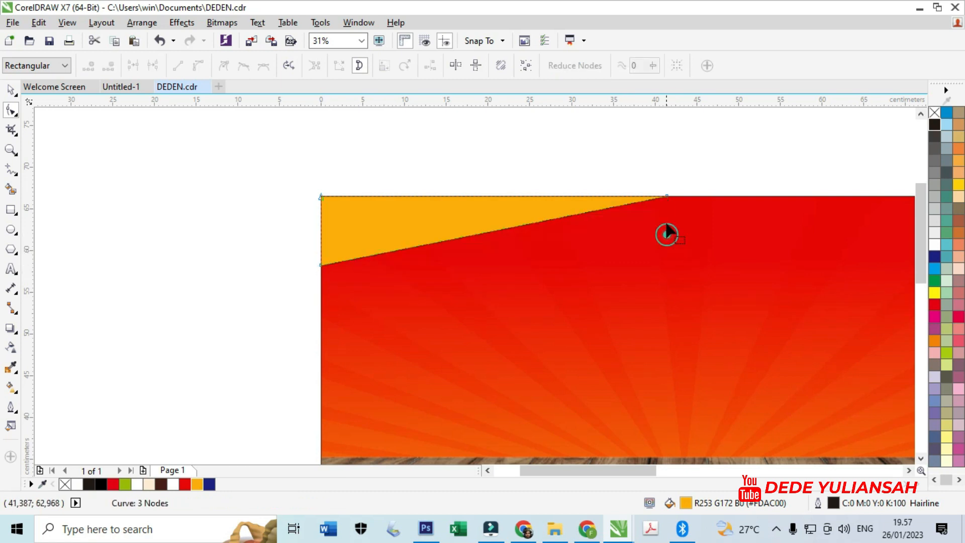
Stretch the orange triangle's right tip along the banner's upper edge and raise its lower-left node slightly.
left_click_drag(667, 200, 860, 197)
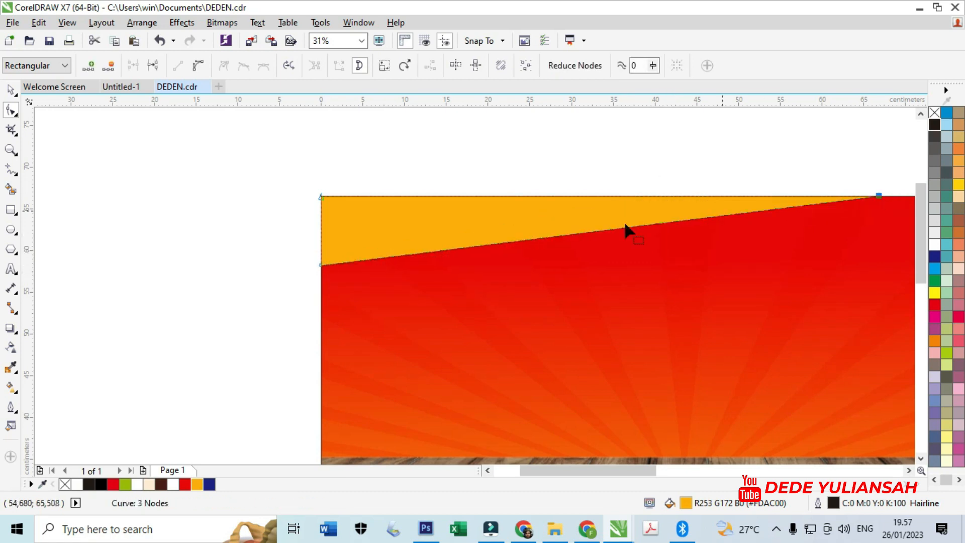
scroll(388, 245, "down", 4)
scroll(503, 227, "up", 2)
left_click_drag(518, 230, 472, 231)
scroll(221, 252, "up", 4)
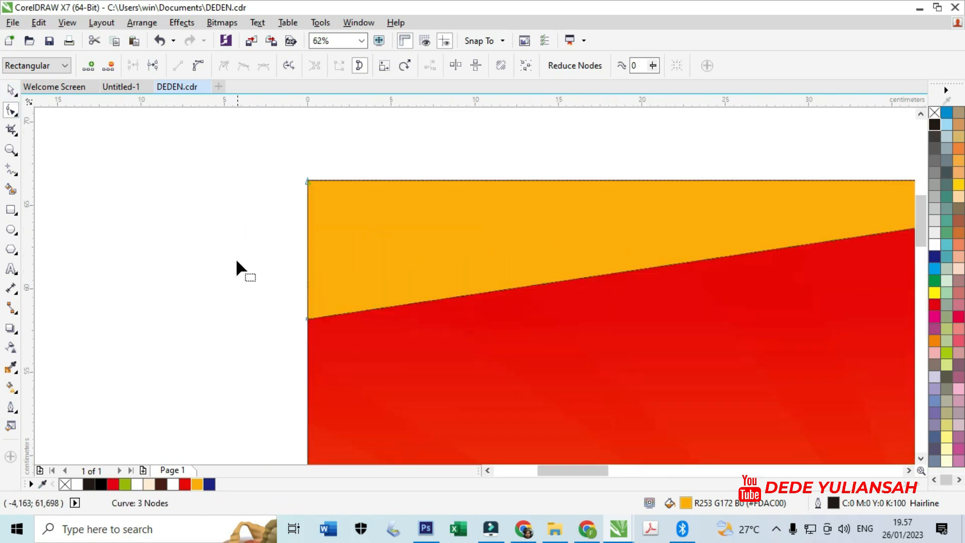
left_click_drag(307, 320, 304, 300)
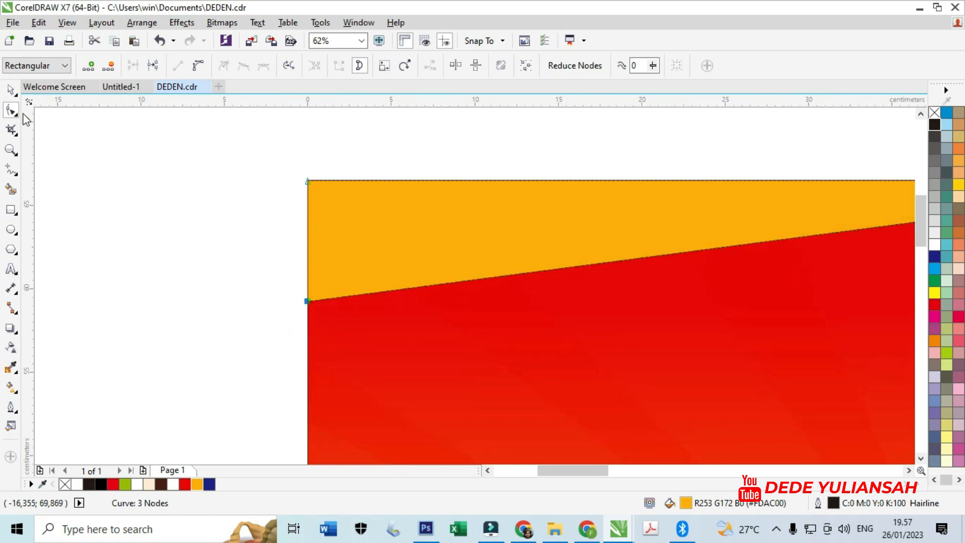
left_click(11, 89)
left_click(123, 257)
Draw a rectangle about 33.8 by 5.9 cm across the orange triangle's lower edge and fully round its corners.
left_click(11, 209)
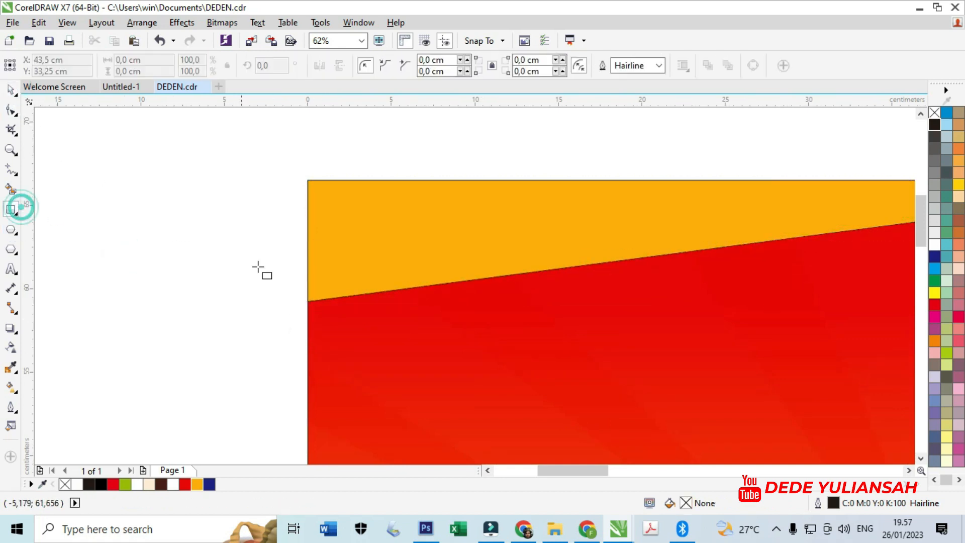
scroll(281, 251, "down", 2)
left_click_drag(311, 246, 592, 296)
scroll(314, 251, "up", 2)
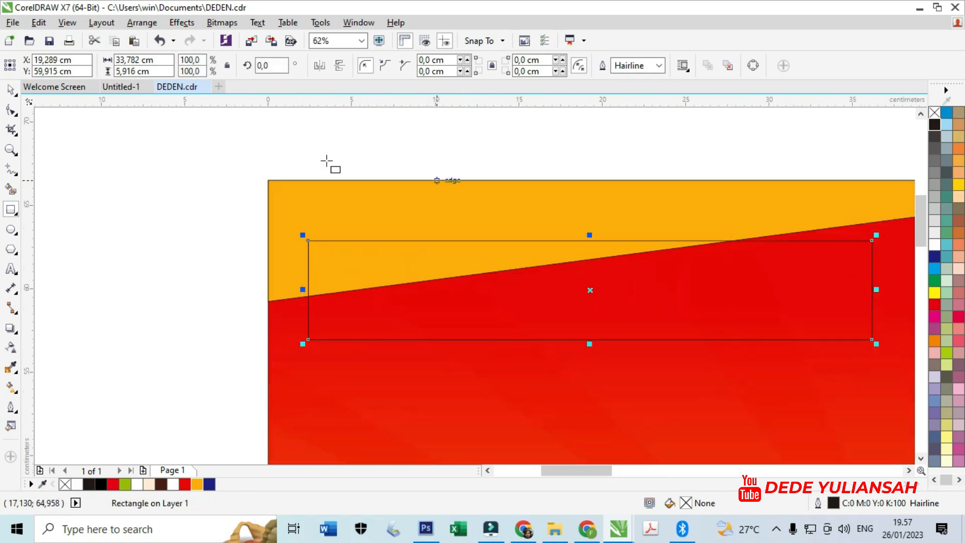
left_click(12, 110)
left_click_drag(309, 241, 417, 222)
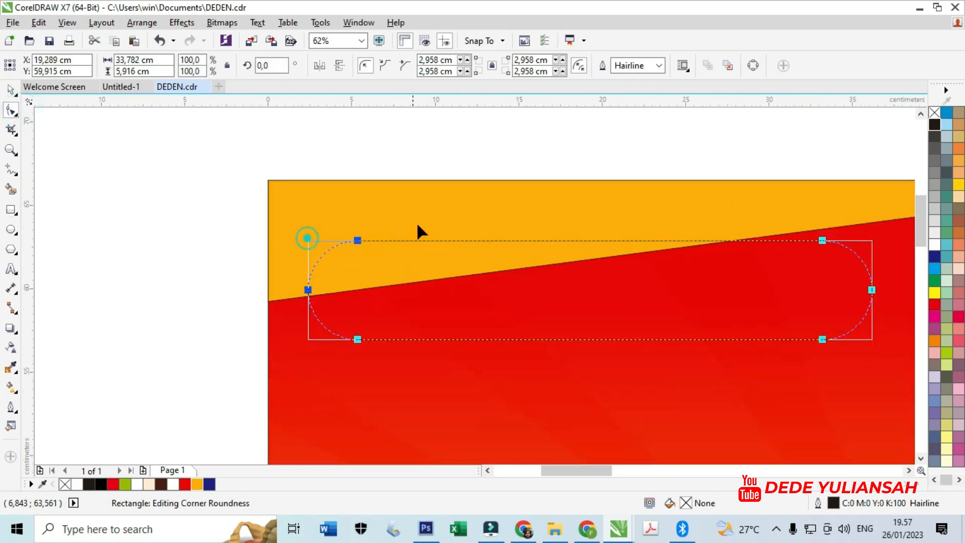
left_click(10, 90)
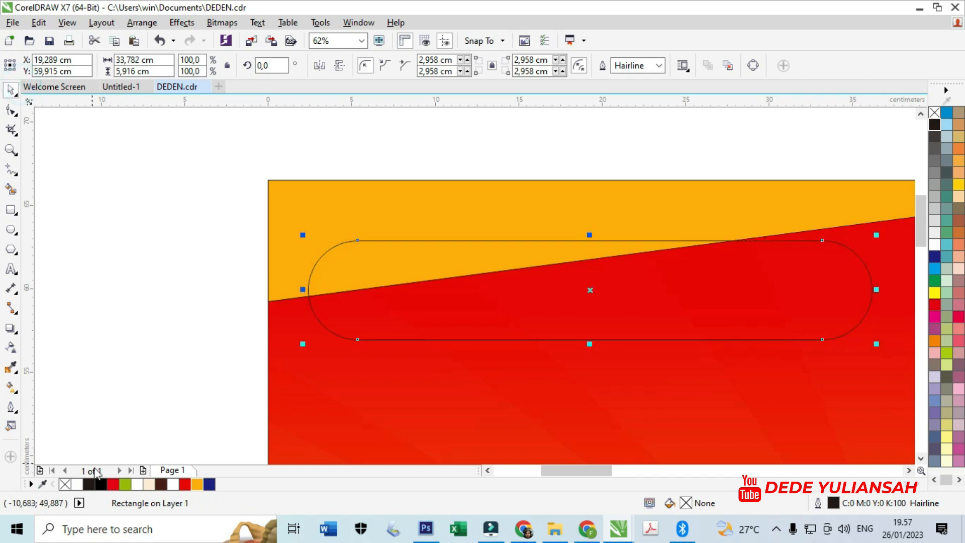
Fill the rounded bar with dark brown (#471D18).
left_click(87, 484)
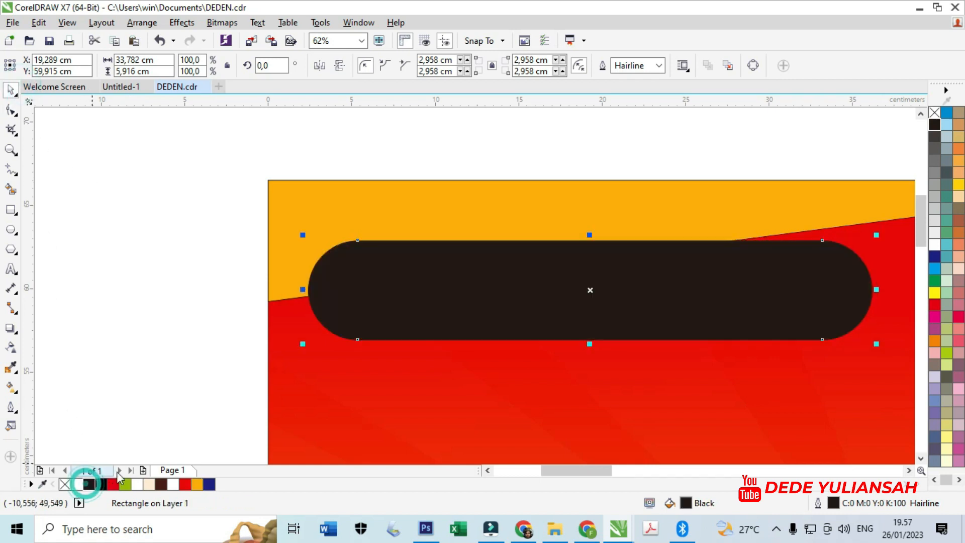
left_click(161, 484)
scroll(183, 436, "down", 2)
scroll(376, 377, "up", 2)
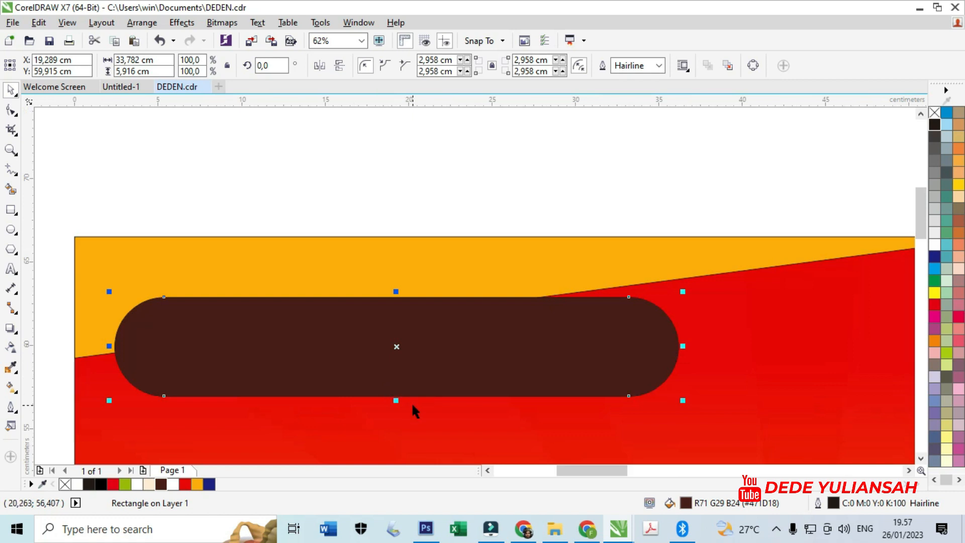
left_click(396, 401)
Move the "SUPER OFFER" text onto the dark brown rounded bar.
scroll(497, 309, "down", 6)
left_click_drag(813, 348, 347, 316)
scroll(347, 314, "up", 3)
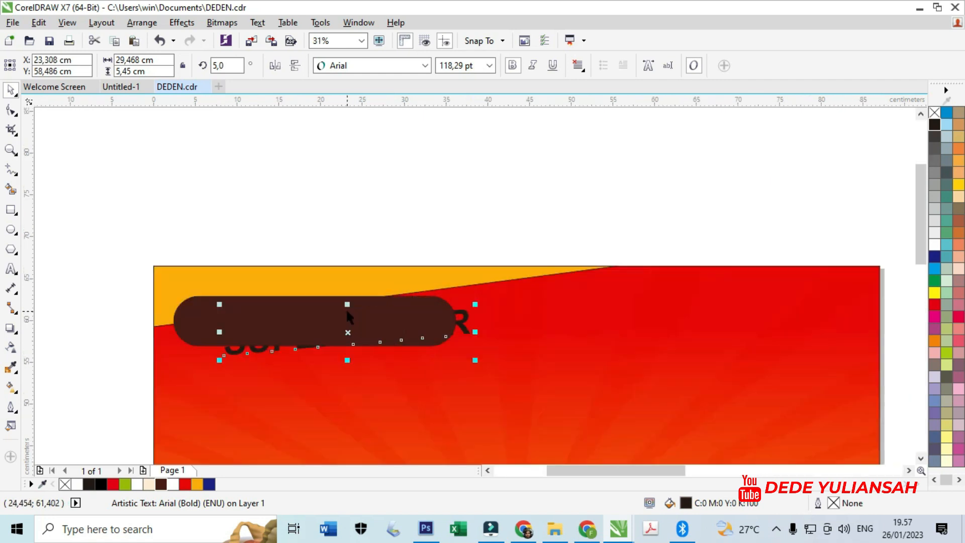
Bring the "SUPER OFFER" text in front of the dark brown bar and fill it white.
key("shift+Page_Up")
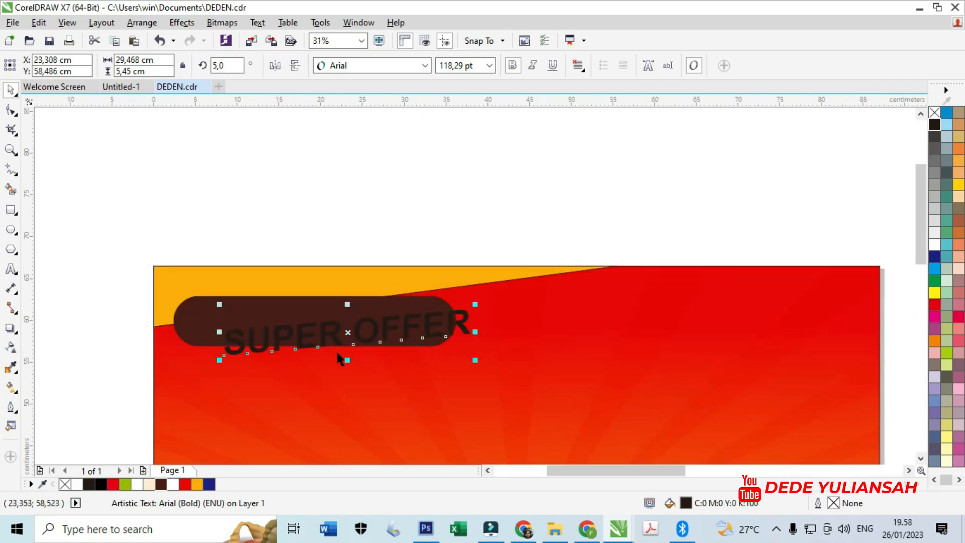
left_click(172, 484)
scroll(276, 304, "up", 2)
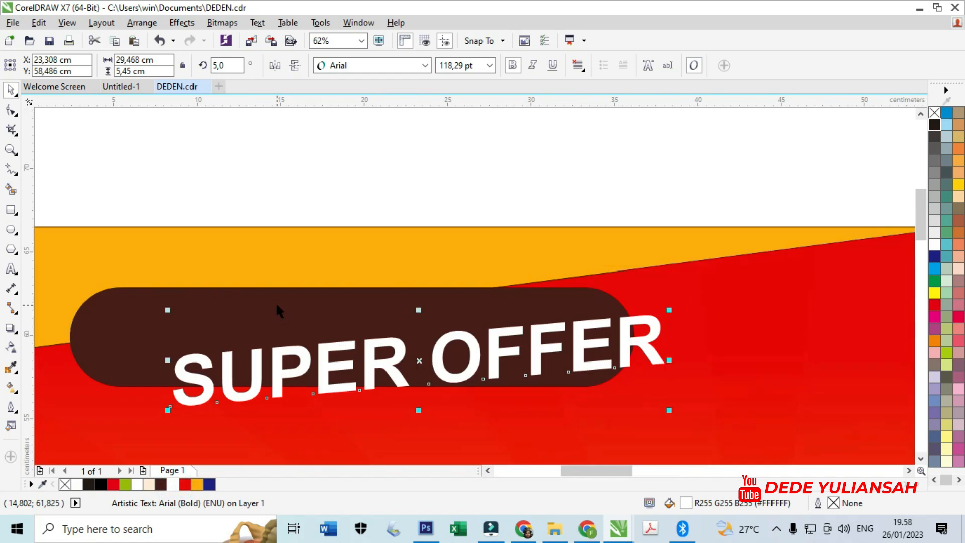
Set the "SUPER OFFER" text's rotation to 0 degrees and centre it on the dark brown bar.
left_click(275, 301)
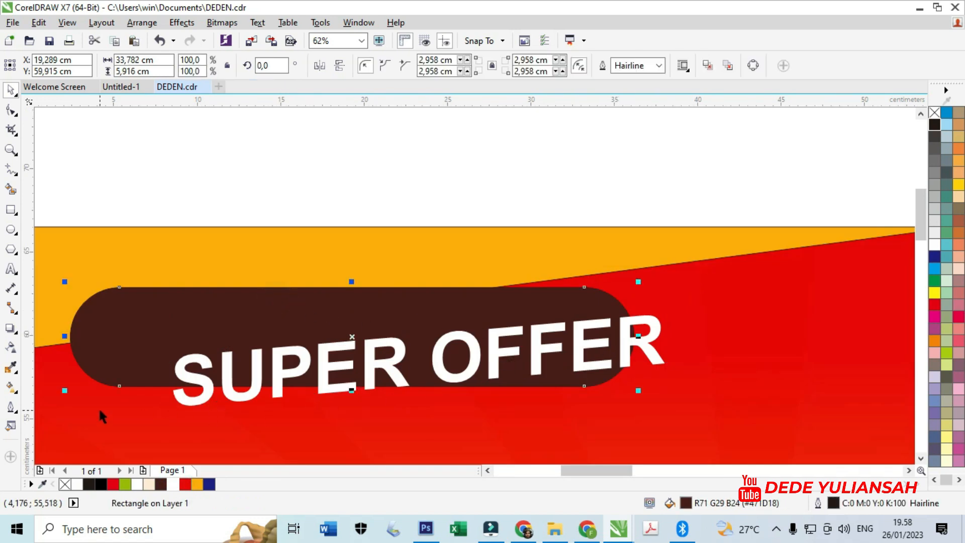
left_click(188, 185)
left_click(258, 368)
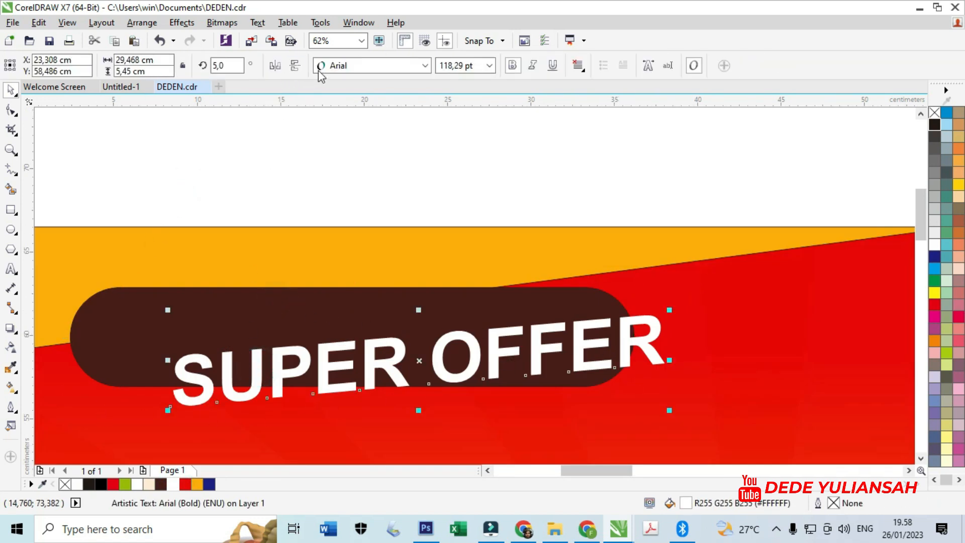
double_click(227, 64)
type("0")
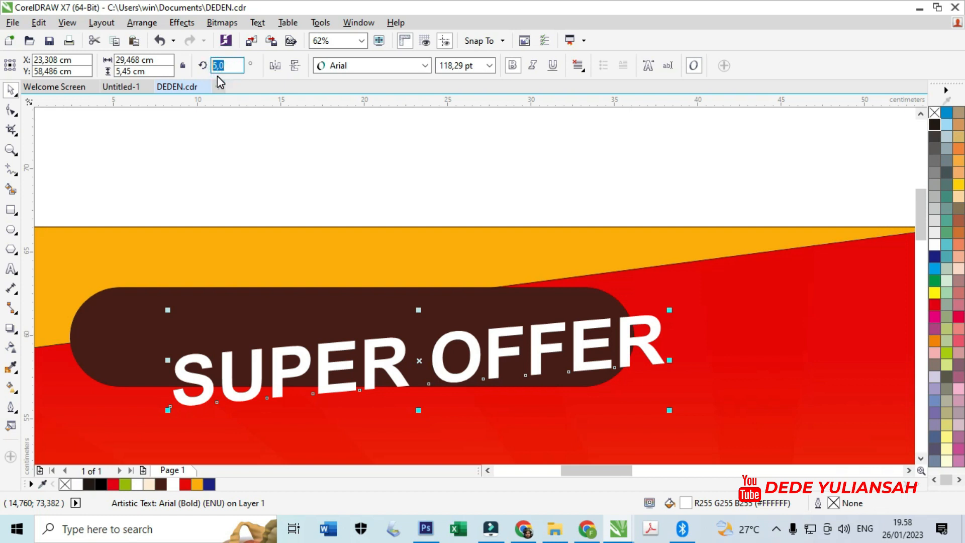
key("Return")
left_click_drag(392, 340, 336, 316)
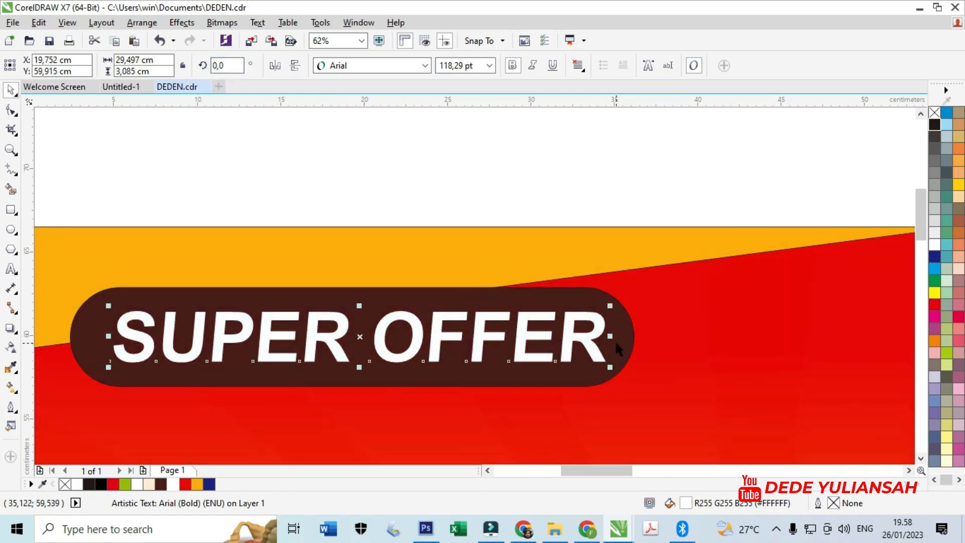
Widen the dark brown bar evenly on both sides to about 36.4 cm and set its outline to None.
left_click(615, 343)
left_click_drag(642, 335, 660, 336)
left_click(660, 65)
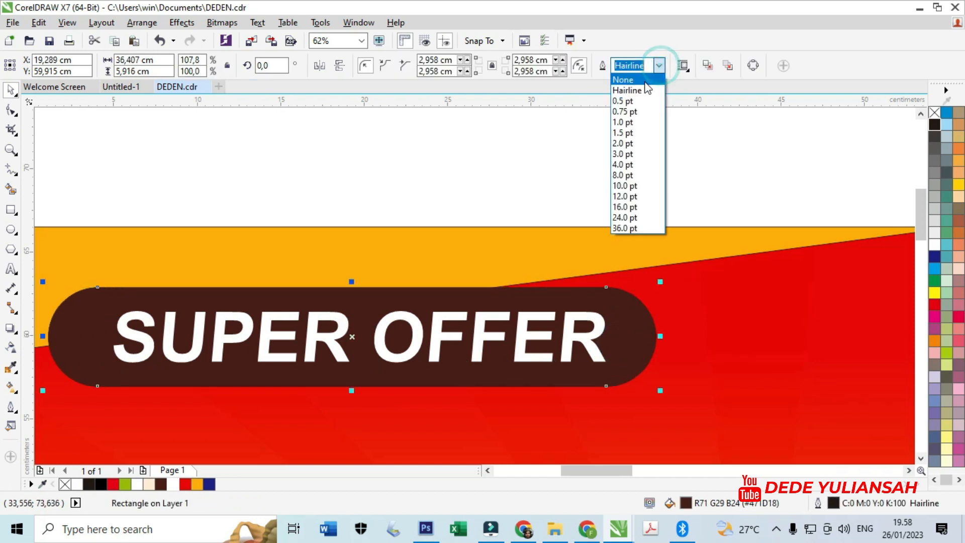
left_click(642, 86)
left_click(561, 141)
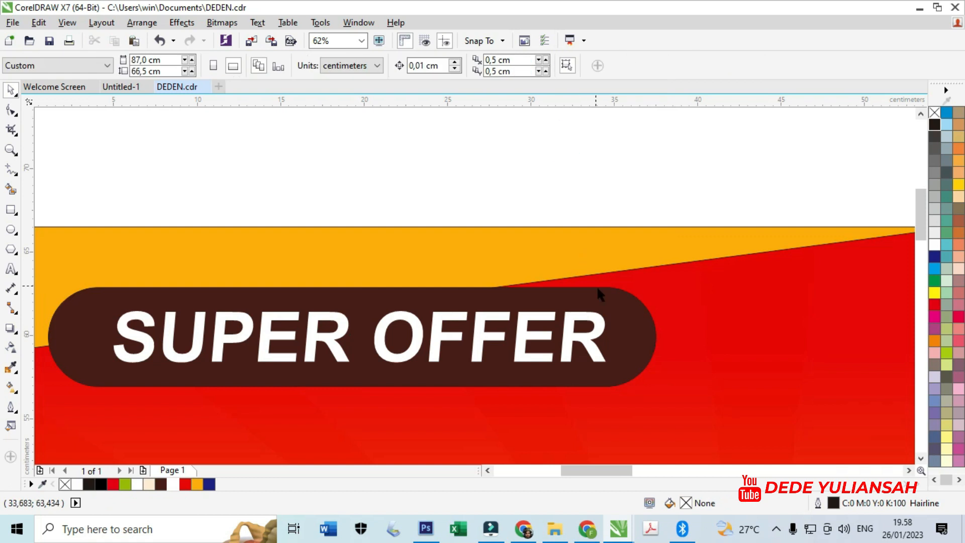
left_click(607, 302)
left_click(659, 65)
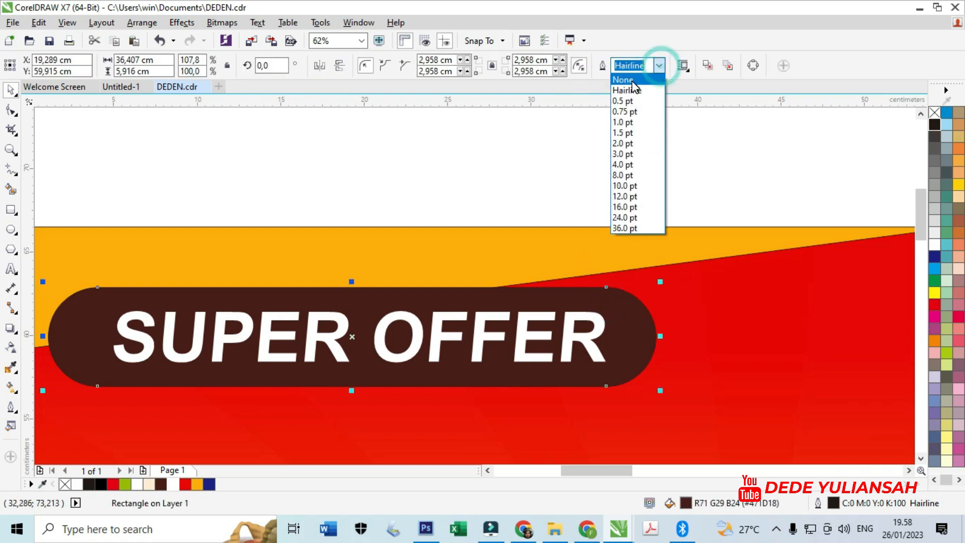
left_click(633, 82)
Rotate the bar and its "SUPER OFFER" text together to follow the sloping edge of the orange triangle.
scroll(454, 194, "down", 1)
left_click_drag(171, 202, 557, 305)
left_click(539, 265)
left_click_drag(563, 238, 558, 217)
left_click(536, 177)
Move both lines of the bold "DOUBLE SPECIAL" text together onto the banner's upper-right area.
scroll(356, 214, "down", 1)
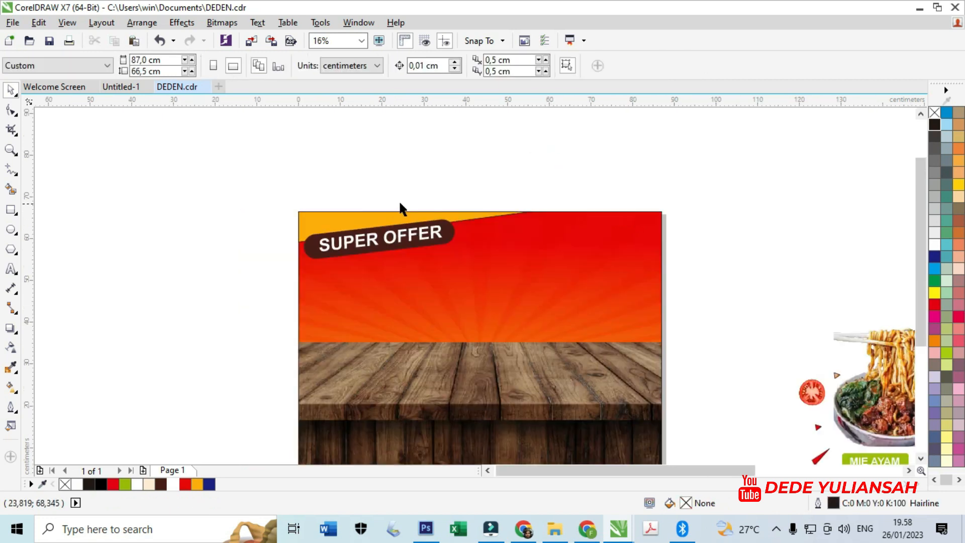
scroll(300, 210, "down", 1)
scroll(355, 233, "up", 1)
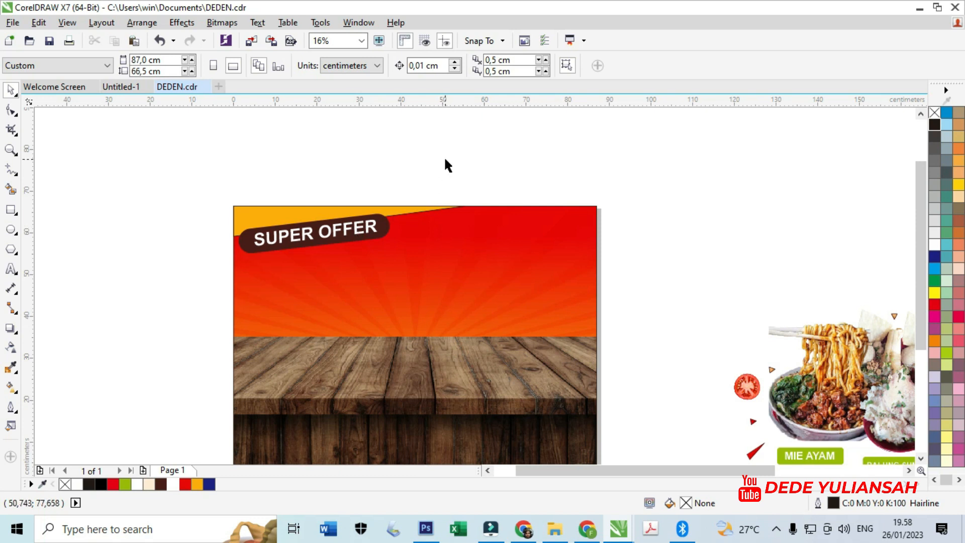
scroll(449, 210, "down", 1)
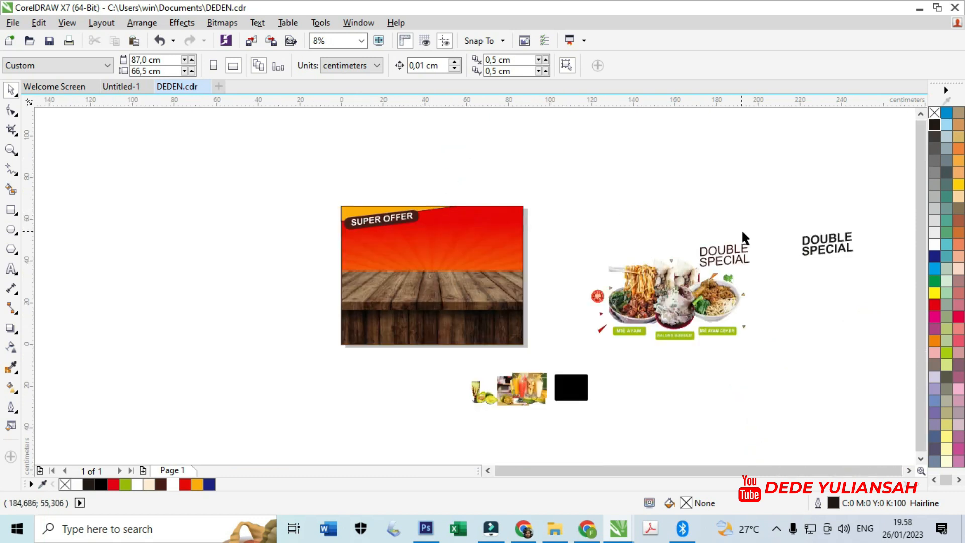
scroll(732, 232, "up", 1)
scroll(739, 263, "down", 1)
left_click_drag(812, 252, 614, 234)
key("ctrl+z")
left_click_drag(754, 207, 882, 301)
left_click_drag(819, 254, 525, 230)
scroll(477, 231, "up", 1)
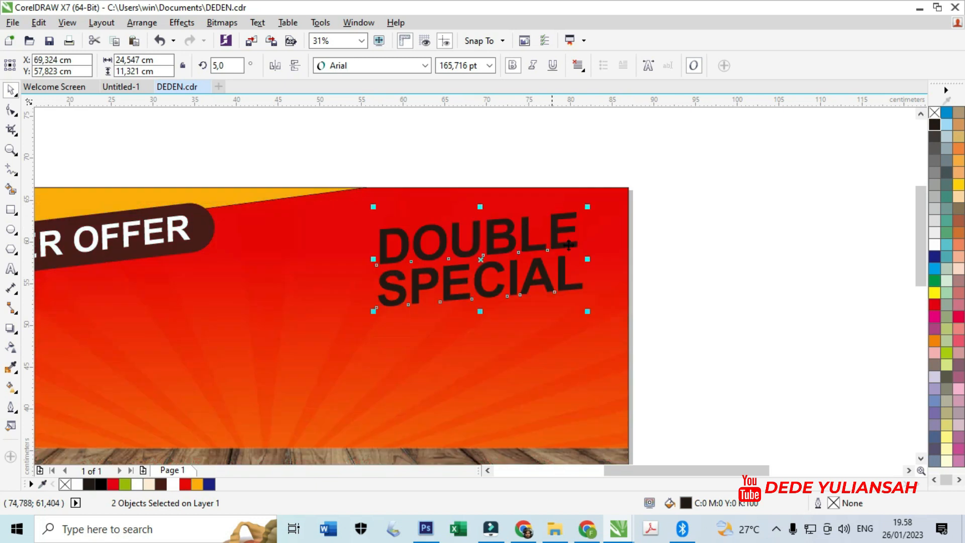
Fill the word "SPECIAL" with the orange-yellow document colour.
left_click(684, 271)
left_click(564, 287)
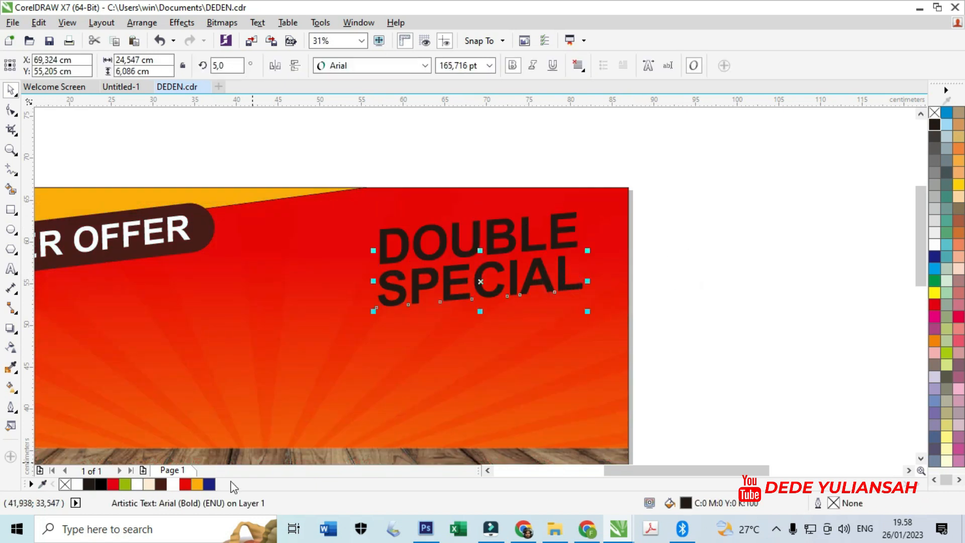
left_click(200, 485)
Place a white copy of "DOUBLE" about 0.2 cm left of and 0.4 cm above the black original for a shadow effect.
left_click(398, 256)
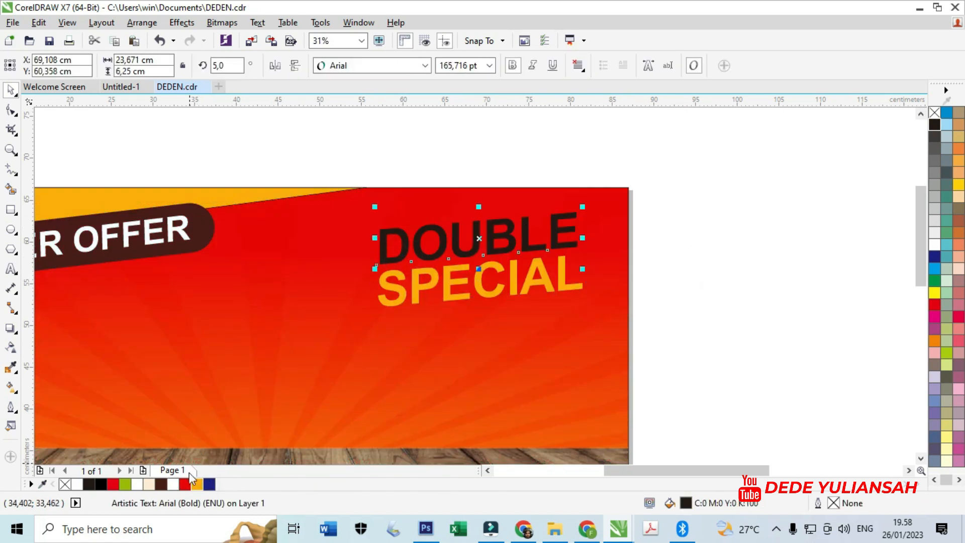
scroll(382, 229, "up", 1)
left_click_drag(387, 234, 375, 227)
right_click(375, 227)
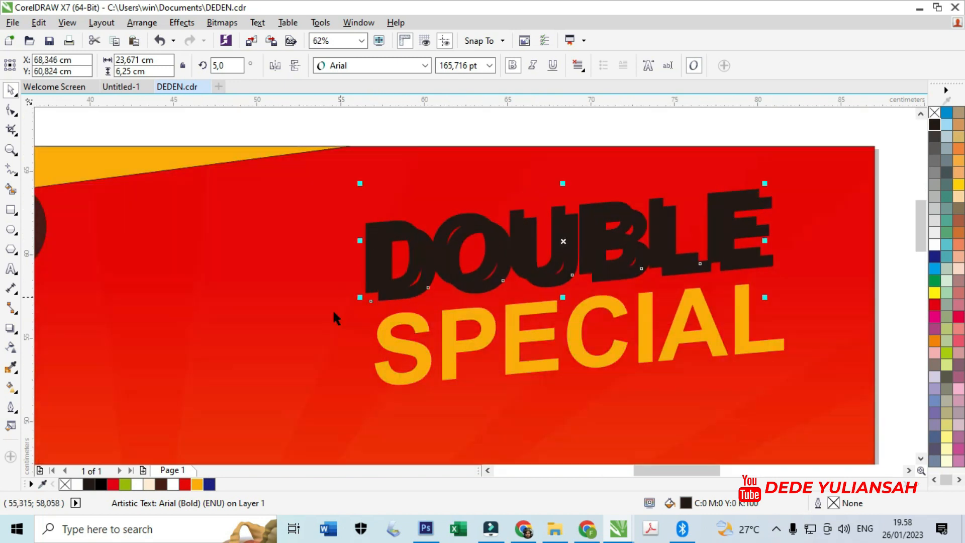
left_click(136, 485)
scroll(405, 280, "up", 1)
left_click_drag(405, 280, 428, 285)
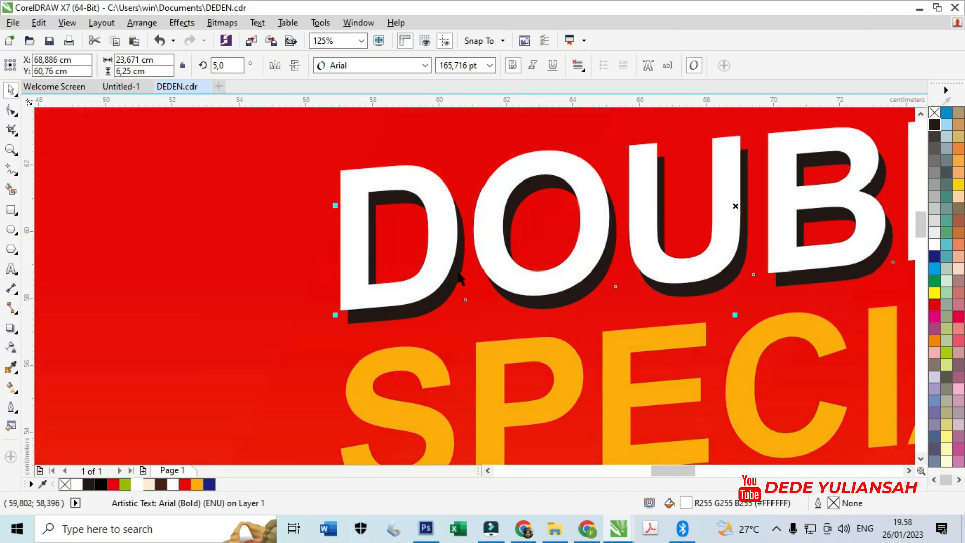
Shift the three "DOUBLE SPECIAL" text objects together slightly right, to about X 69.9 cm.
scroll(446, 194, "down", 3)
left_click(432, 180)
left_click_drag(415, 190, 583, 322)
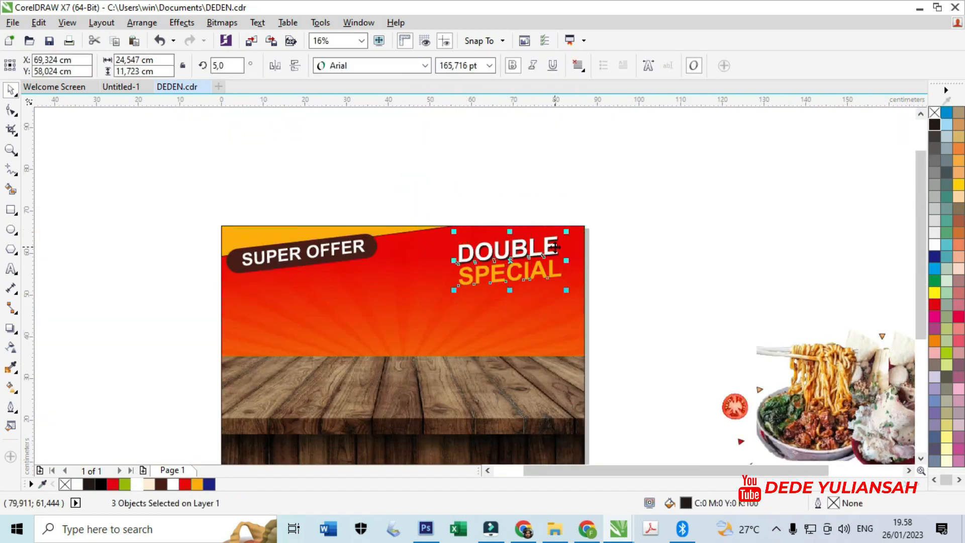
scroll(556, 247, "up", 3)
scroll(557, 246, "down", 3)
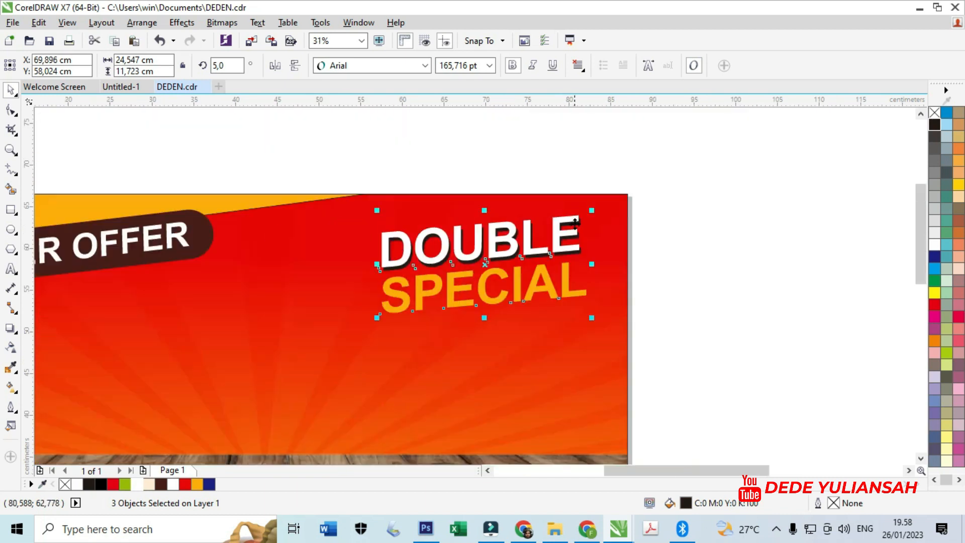
left_click(545, 159)
Copy the sunburst background's red-to-orange fountain fill onto the orange triangle with the Interactive Fill tool.
scroll(545, 159, "down", 1)
scroll(259, 187, "up", 1)
left_click(257, 183)
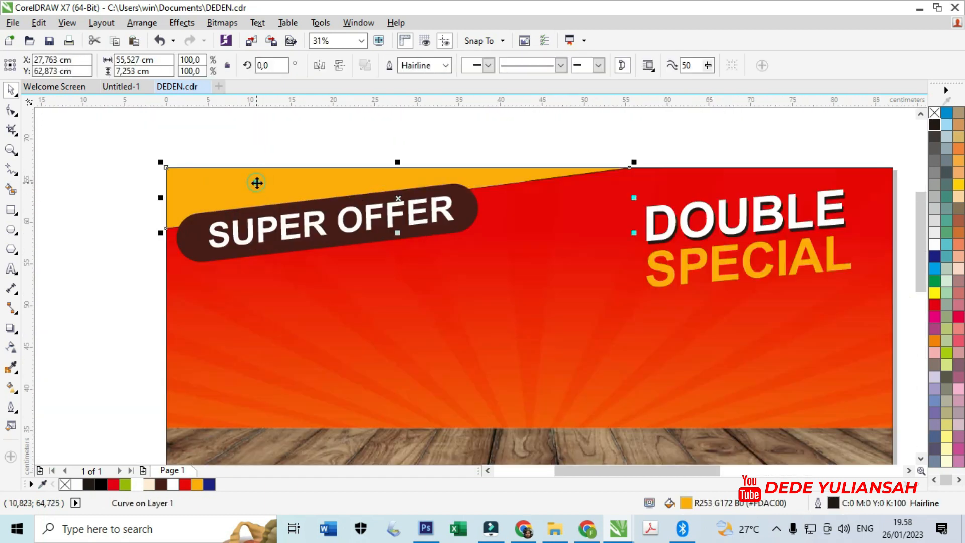
left_click(17, 390)
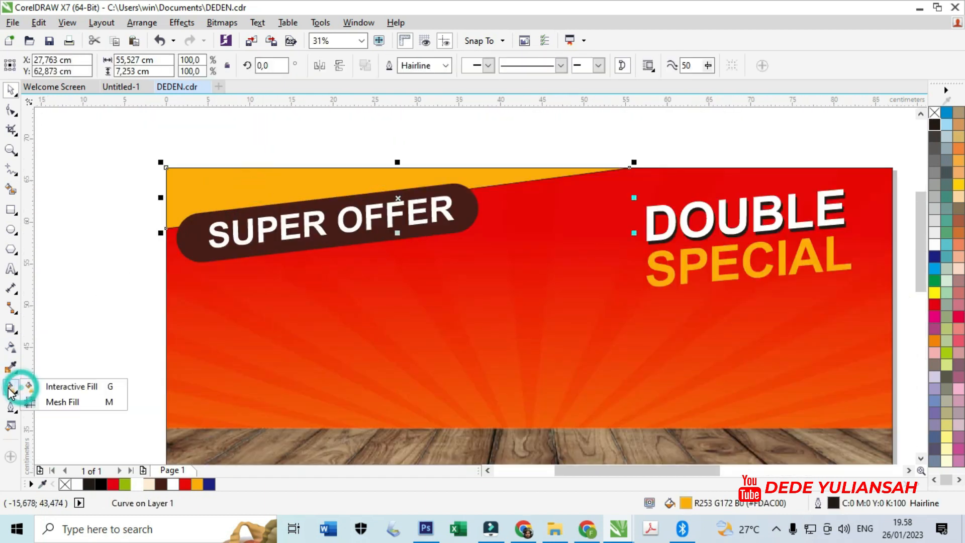
mouse_move(15, 369)
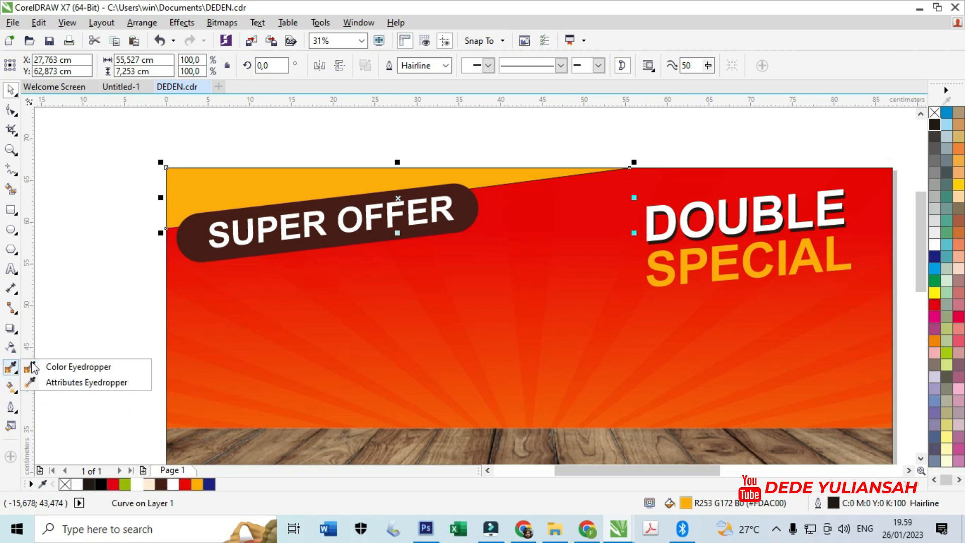
left_click(11, 387)
left_click(176, 66)
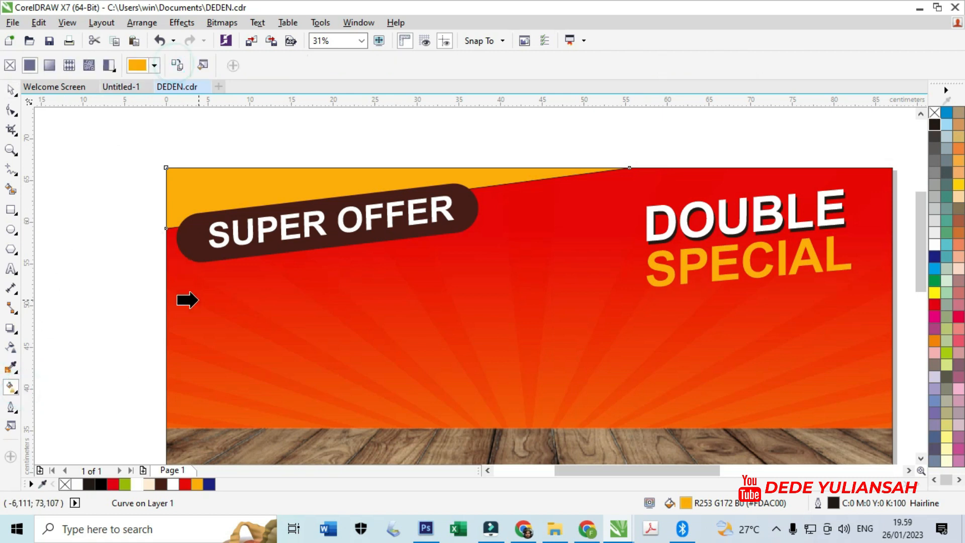
left_click(190, 297)
Slant the triangle's gradient from red above the banner's upper edge down to orange at the "SUPER OFFER" bar.
scroll(394, 167, "up", 1)
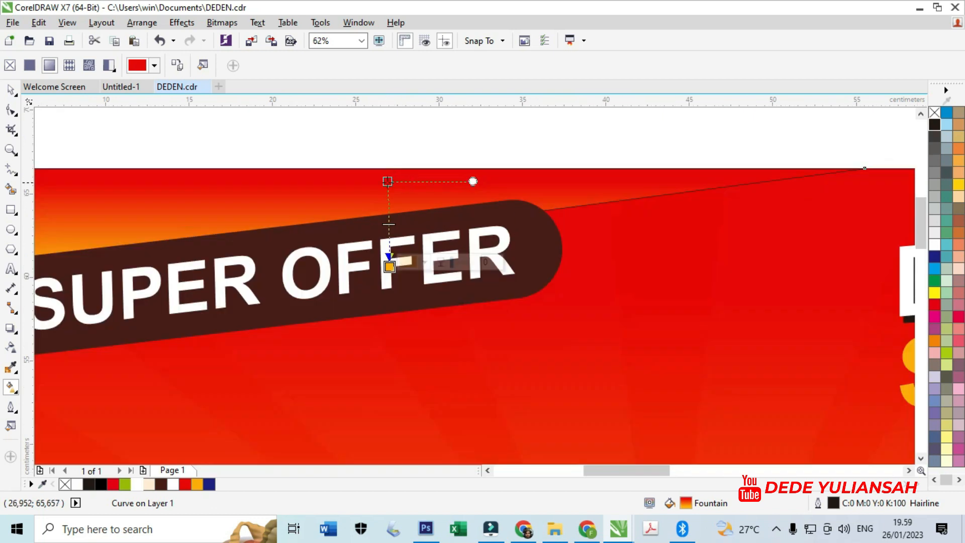
scroll(404, 183, "down", 1)
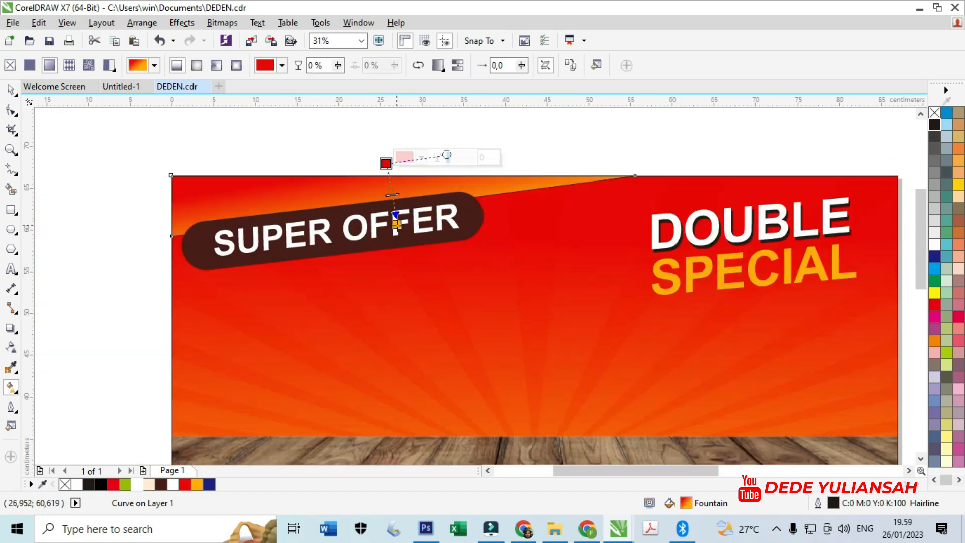
left_click_drag(396, 223, 292, 264)
left_click_drag(484, 258, 614, 174)
left_click_drag(386, 164, 367, 150)
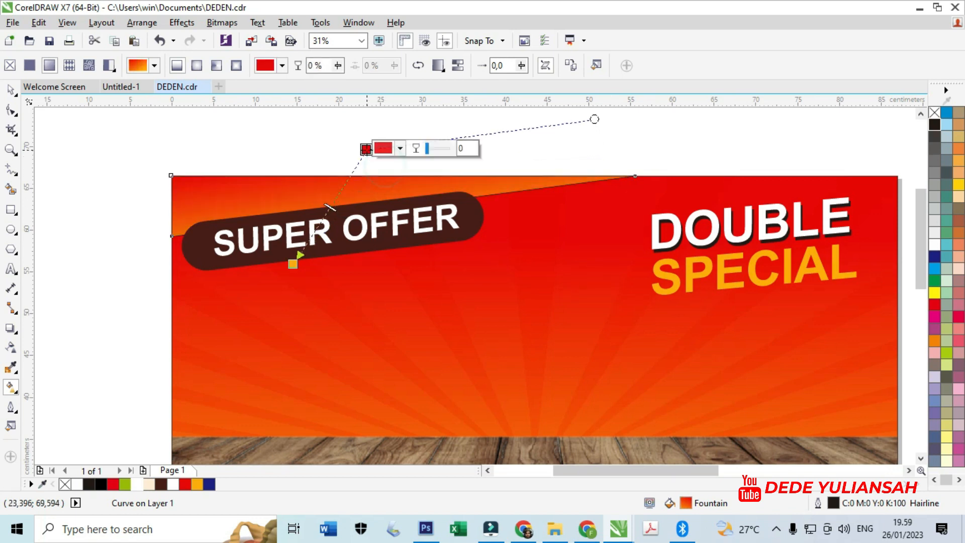
left_click_drag(292, 263, 310, 232)
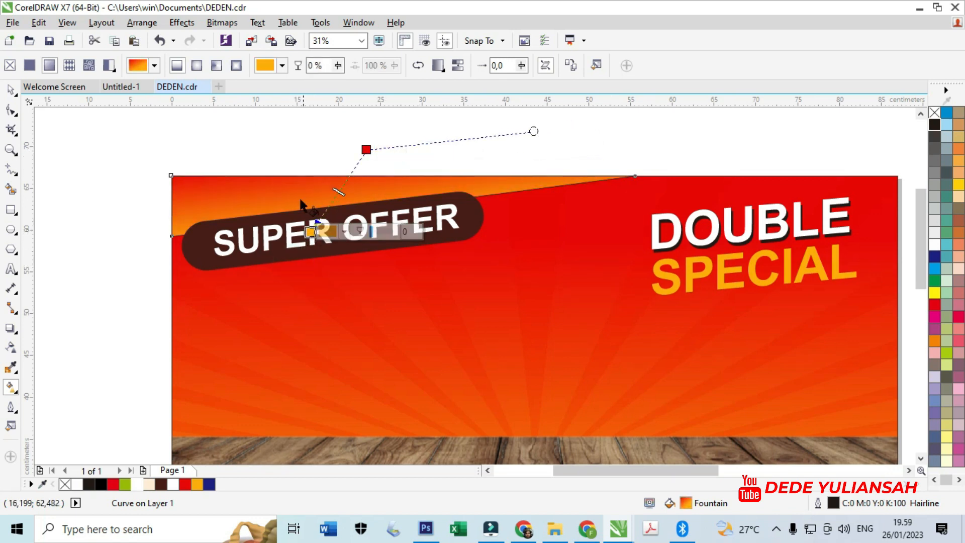
left_click(10, 90)
left_click(48, 181)
Set the gradient triangle's outline to None.
scroll(535, 183, "up", 4)
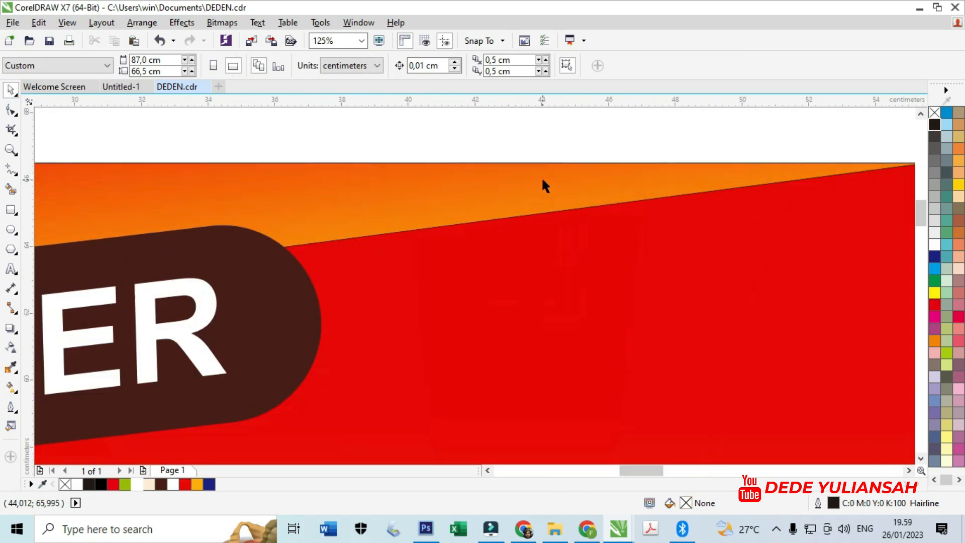
left_click(541, 179)
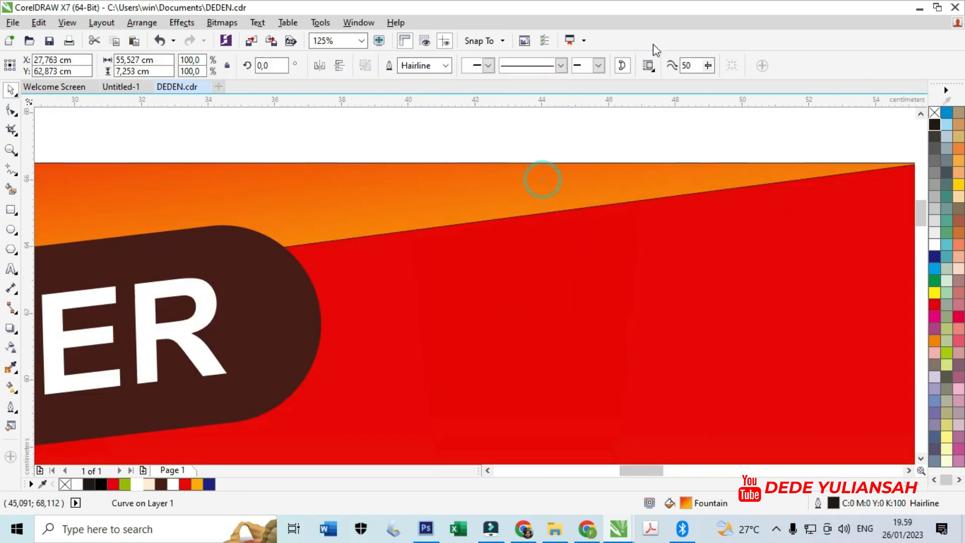
left_click(446, 65)
left_click(436, 75)
left_click(439, 109)
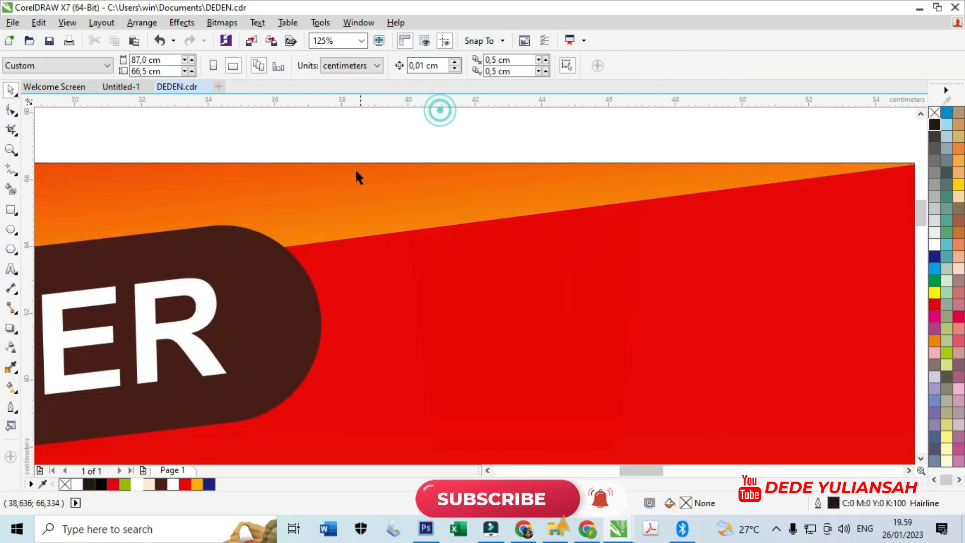
Move the black rounded rectangle onto the lower-left part of the wooden table front.
scroll(353, 169, "down", 5)
left_click(733, 147)
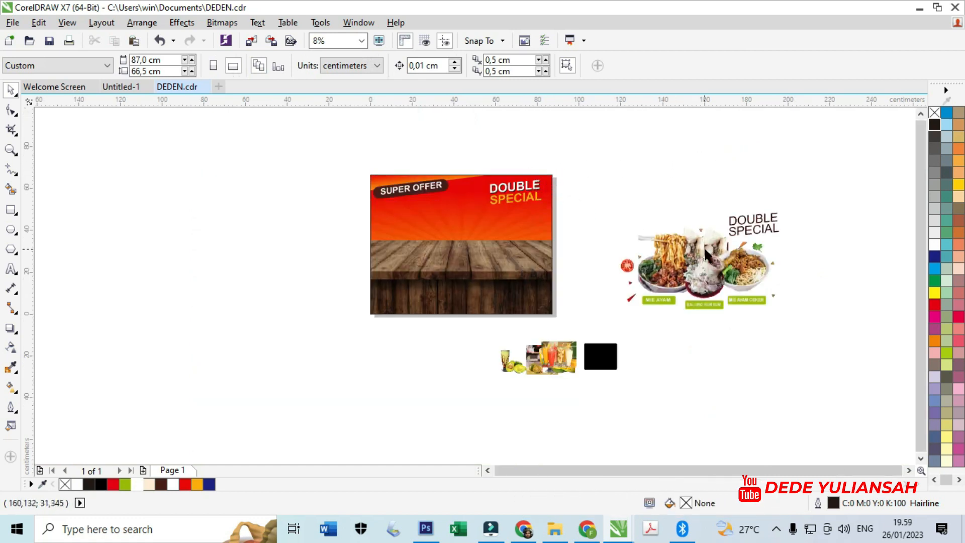
scroll(541, 348, "up", 1)
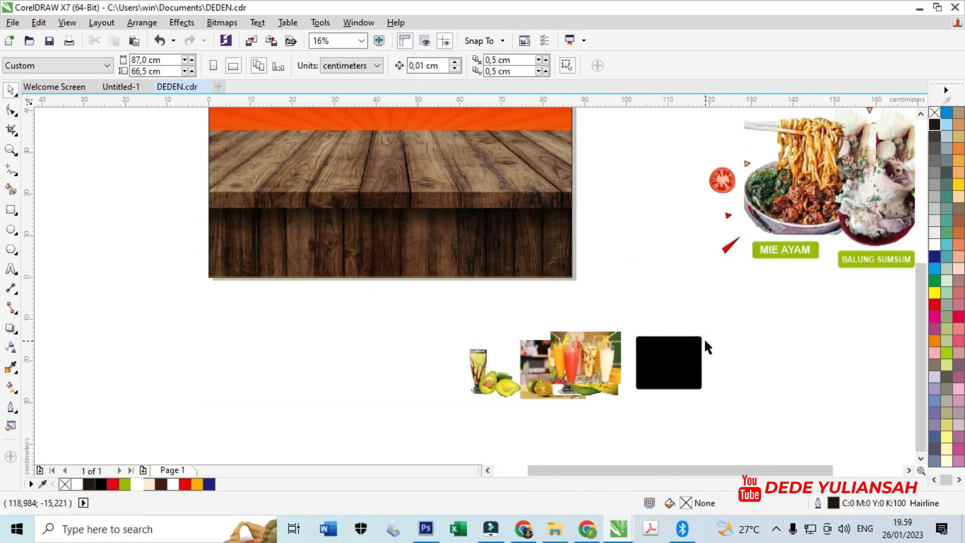
left_click_drag(633, 312, 634, 312)
left_click_drag(669, 363, 250, 242)
scroll(250, 237, "up", 1)
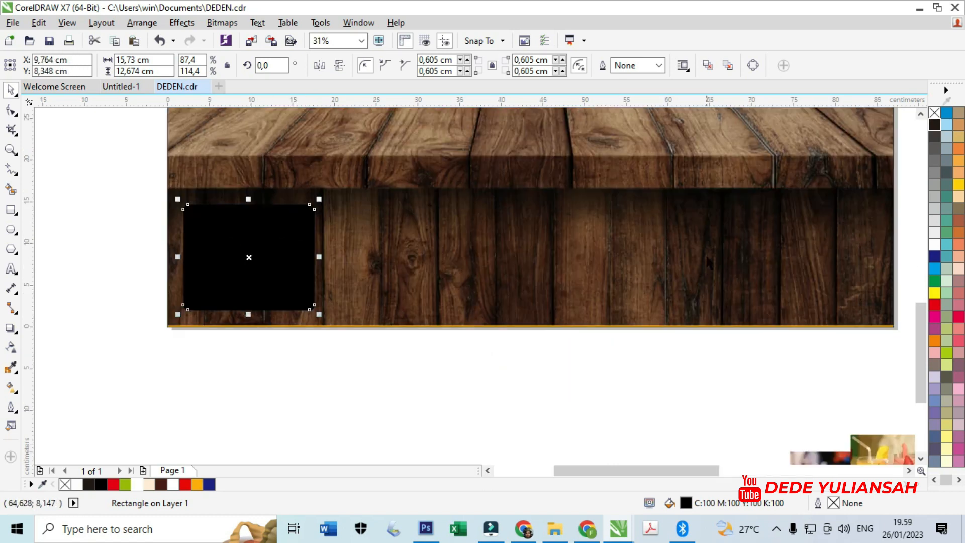
Change the rounded rectangle's fill to white and give it a hairline outline.
left_click(934, 114)
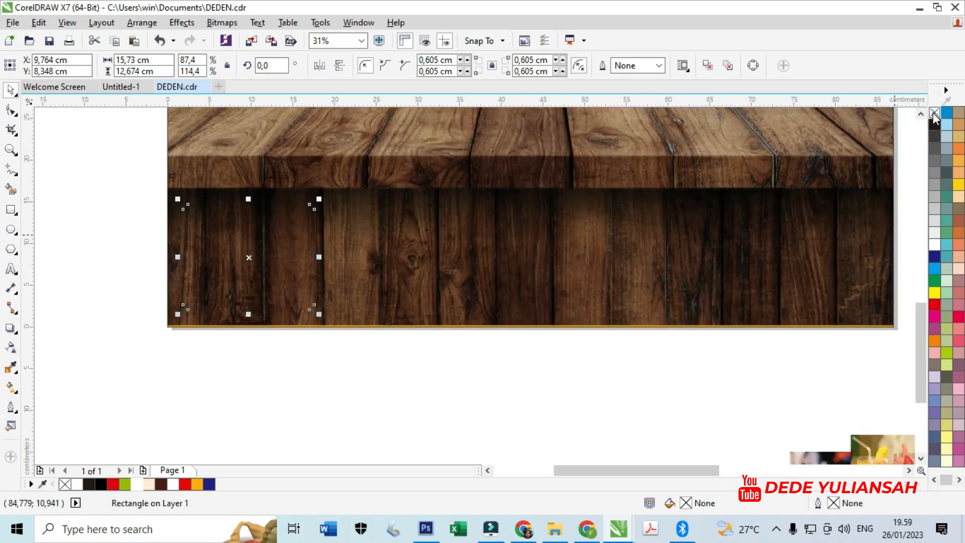
left_click(659, 65)
left_click(642, 93)
left_click(935, 246)
scroll(267, 226, "up", 1)
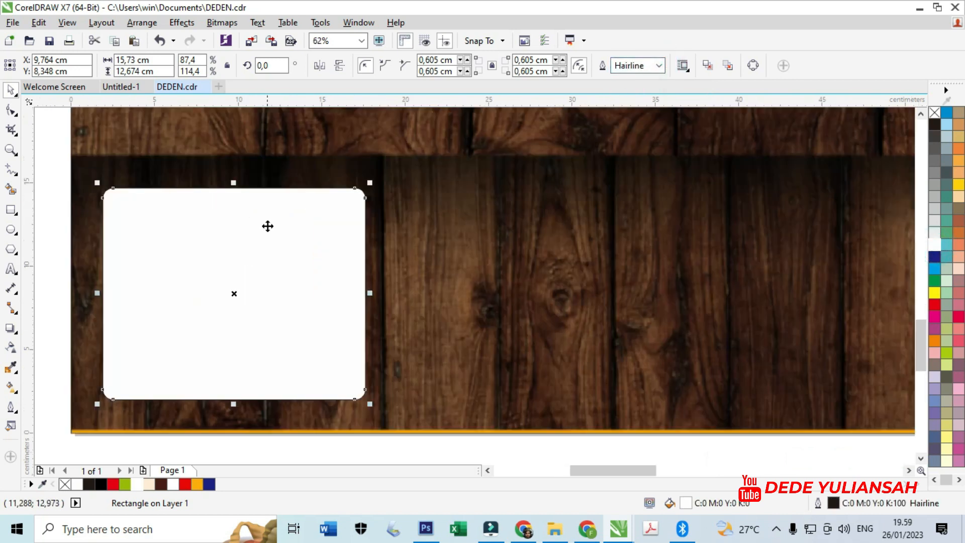
Duplicate the white rounded rectangle and make the rear one a black shadow offset toward the lower right.
left_click_drag(212, 272, 241, 258)
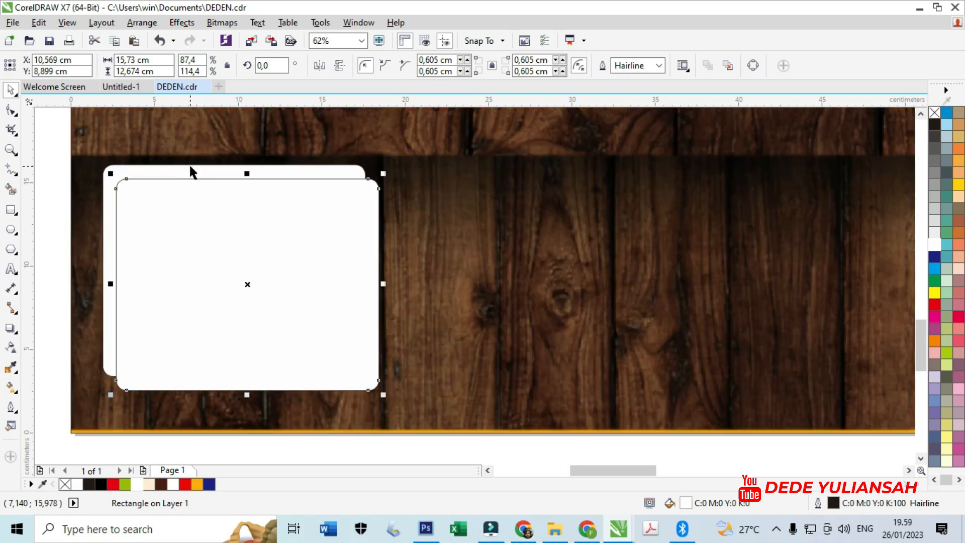
left_click(189, 164)
left_click(100, 484)
left_click_drag(270, 327, 244, 301)
left_click_drag(355, 349, 355, 337)
Group the white rectangle with its black shadow and copy the group to make a row of four frames across the wooden table front.
scroll(486, 311, "down", 2)
left_click(480, 299, "shift")
scroll(478, 297, "down", 1)
left_click_drag(414, 293, 588, 275)
key("ctrl+z")
key("ctrl+g")
left_click_drag(210, 194, 536, 351)
left_click_drag(422, 284, 582, 277)
Select the four rounded frames and distribute them with equal horizontal spacing.
scroll(479, 285, "down", 3)
scroll(595, 276, "up", 5)
scroll(590, 281, "down", 3)
scroll(588, 276, "up", 2)
scroll(581, 277, "down", 1)
left_click_drag(184, 244, 185, 243)
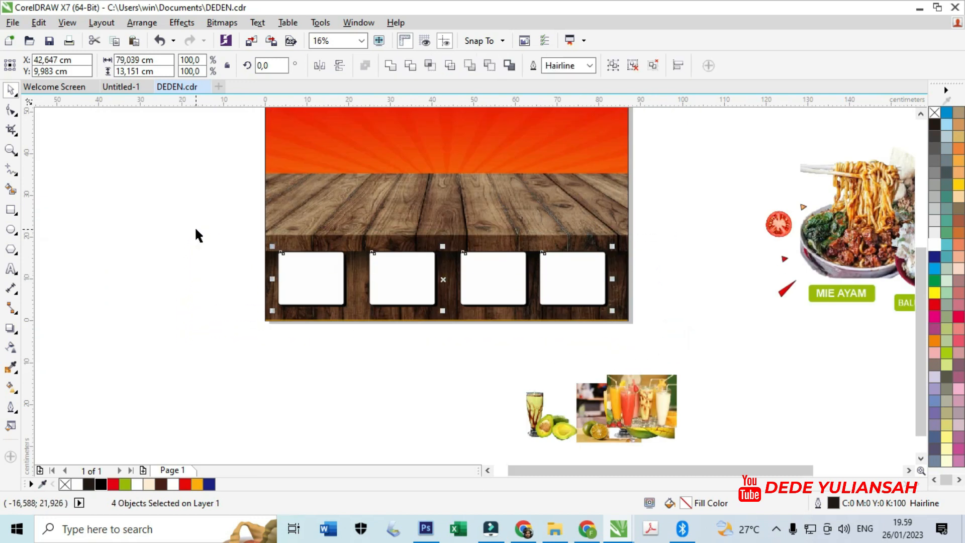
key("shift+p")
left_click(370, 401)
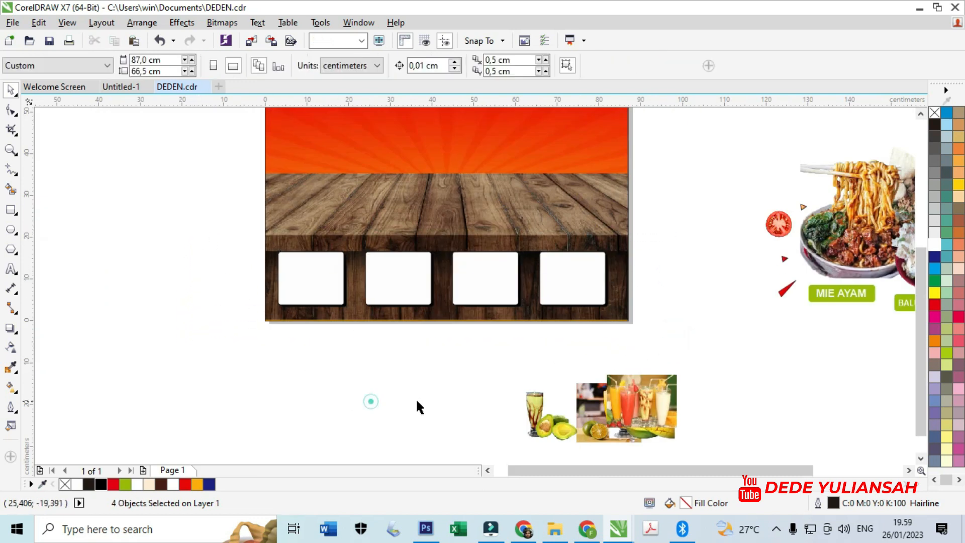
Place the avocado drink image inside the first frame with PowerClip and shift it upward within the frame.
left_click(558, 407)
right_click(558, 406)
left_click(636, 20)
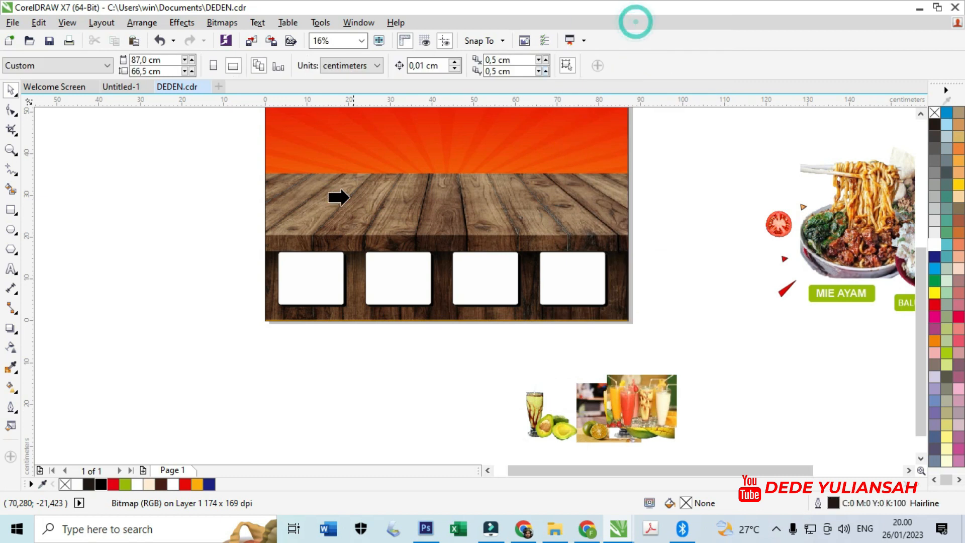
left_click(298, 278)
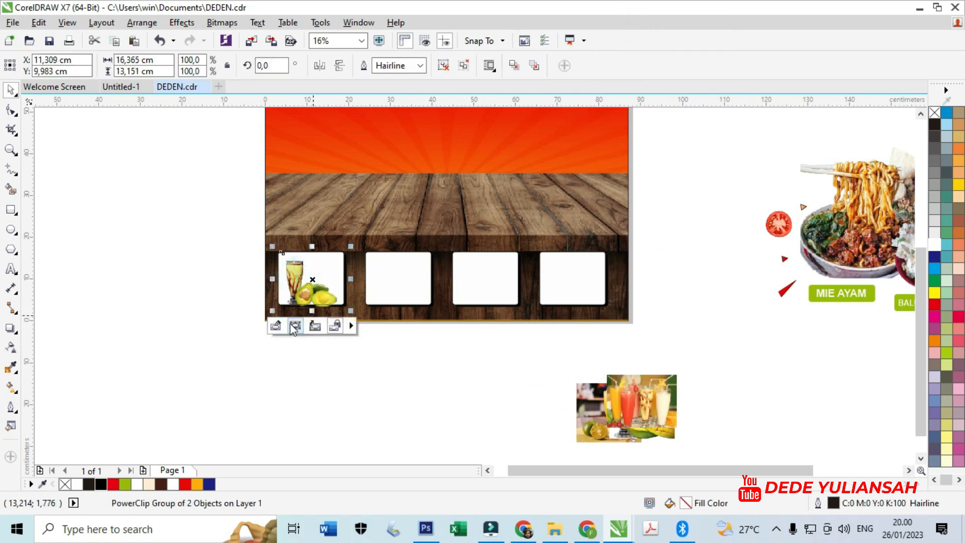
left_click(295, 326)
scroll(304, 294, "up", 5)
left_click_drag(323, 308, 324, 293)
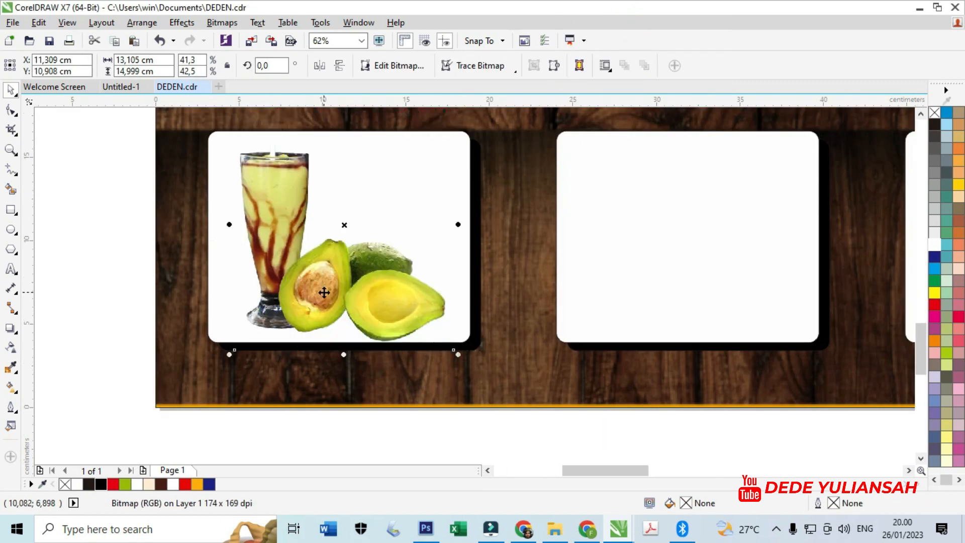
scroll(320, 299, "down", 2)
left_click(422, 411)
Try to place the orange juice picture inside the second grouped frame with PowerClip.
scroll(422, 411, "down", 2)
left_click_drag(676, 426, 588, 401)
right_click(597, 402)
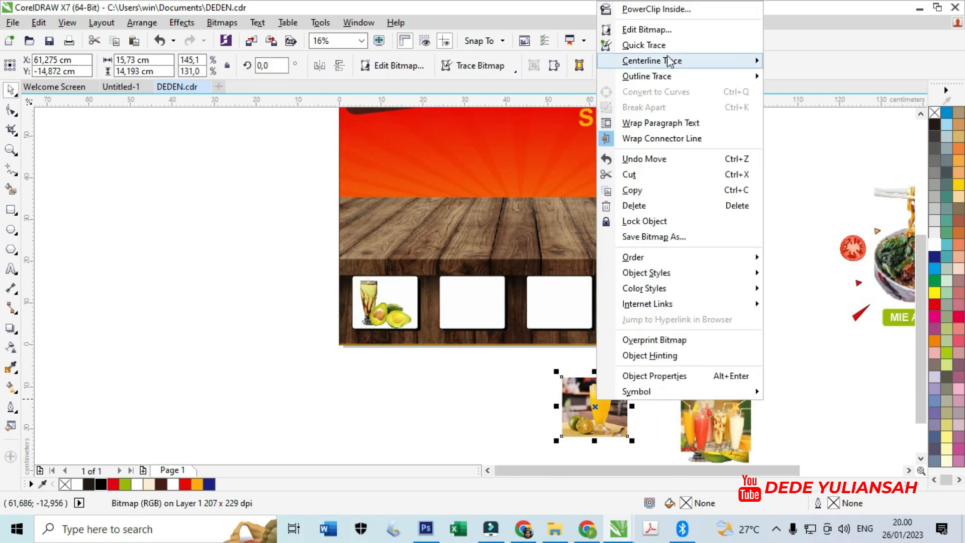
left_click(648, 7)
left_click(486, 277)
scroll(483, 309, "up", 5)
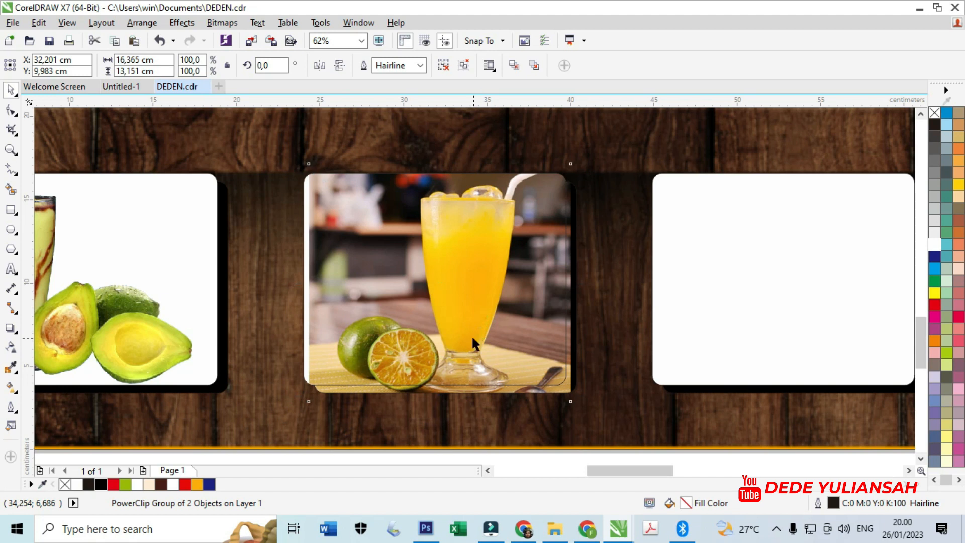
key("ctrl+z")
Ungroup the second, third and fourth rounded frames from their shadows.
left_click(484, 334)
scroll(435, 310, "down", 4)
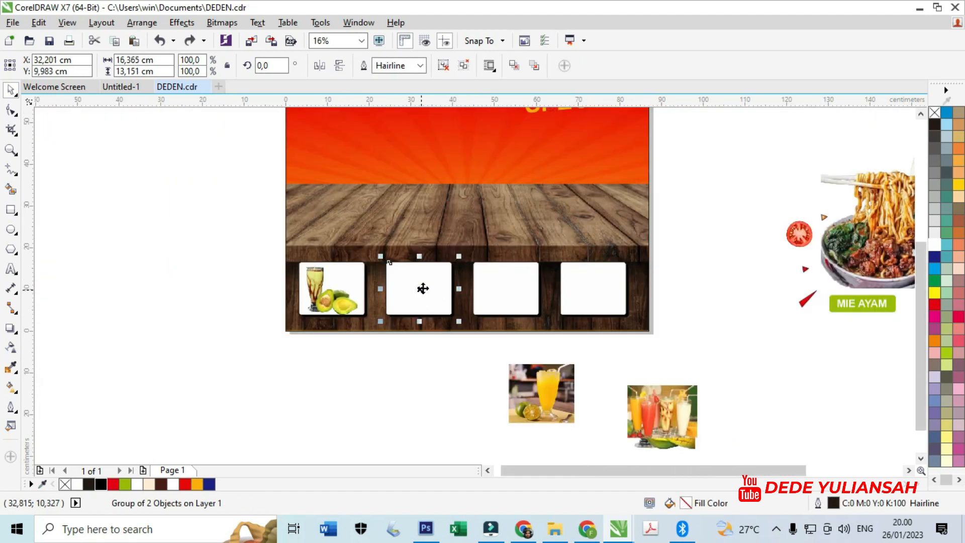
right_click(422, 288)
left_click(500, 222)
right_click(519, 286)
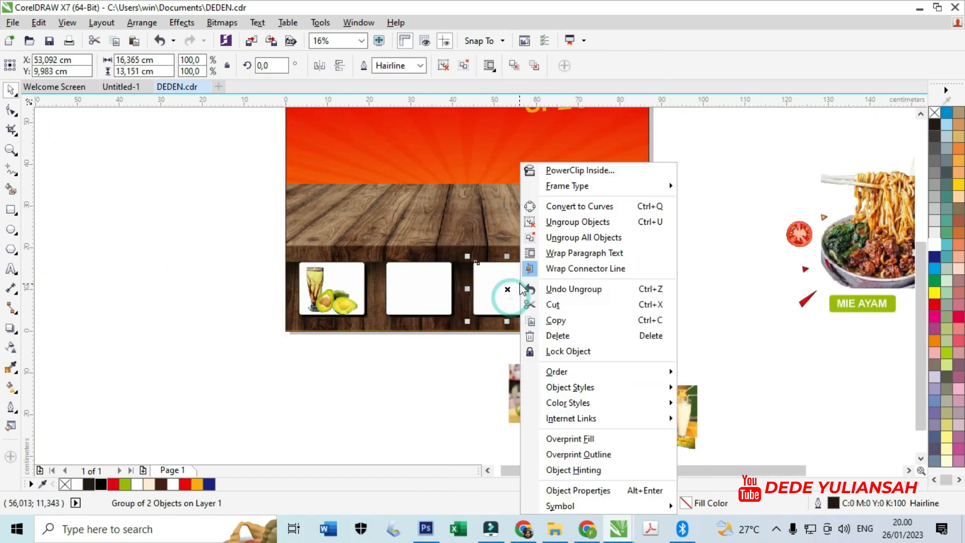
left_click(583, 222)
right_click(593, 279)
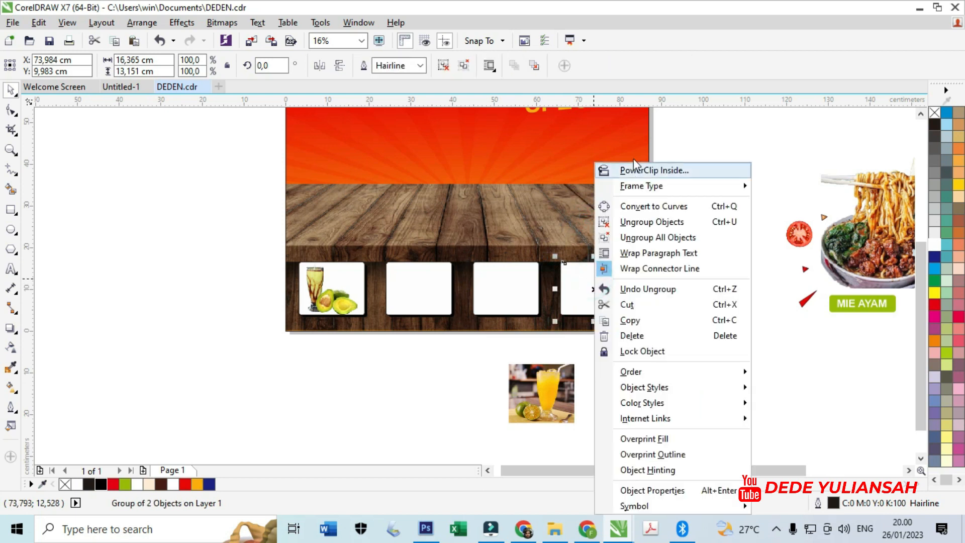
left_click(652, 222)
Place the orange juice picture inside the second white frame with PowerClip.
left_click(528, 402)
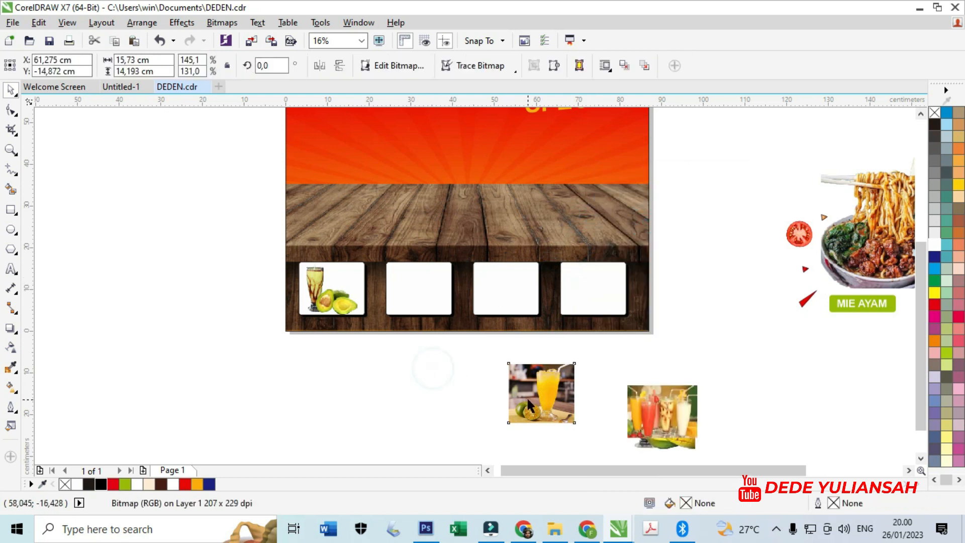
right_click(529, 402)
left_click(600, 16)
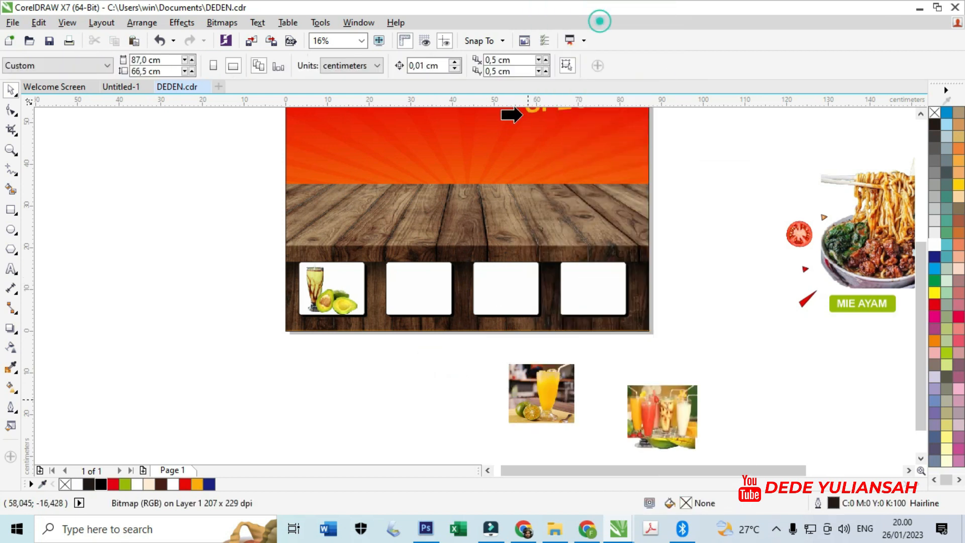
left_click(424, 287)
Place the mixed drinks picture inside the fourth white frame with PowerClip.
left_click_drag(659, 416, 581, 384)
right_click(581, 384)
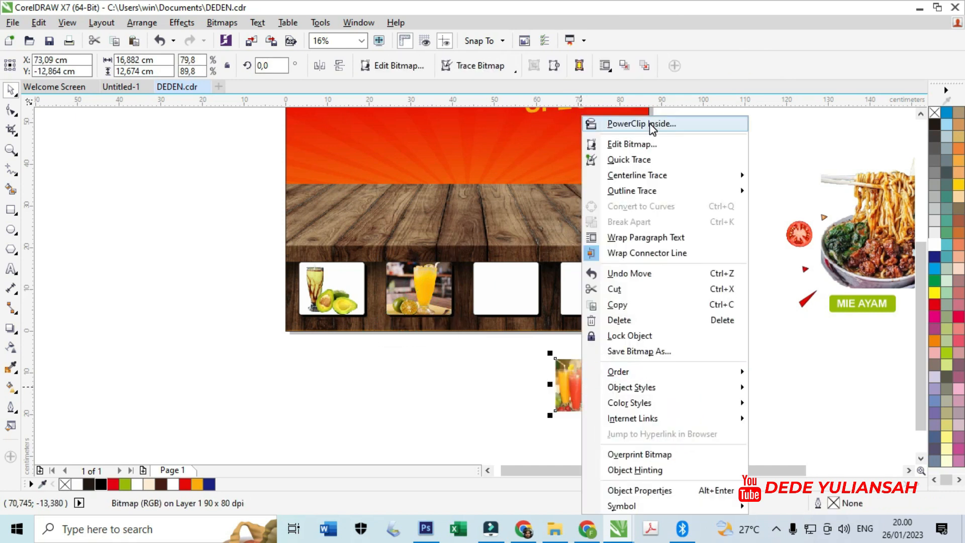
left_click(650, 124)
left_click(589, 305)
Place the mango juice image inside the third white frame with PowerClip.
left_click(656, 411)
right_click(653, 413)
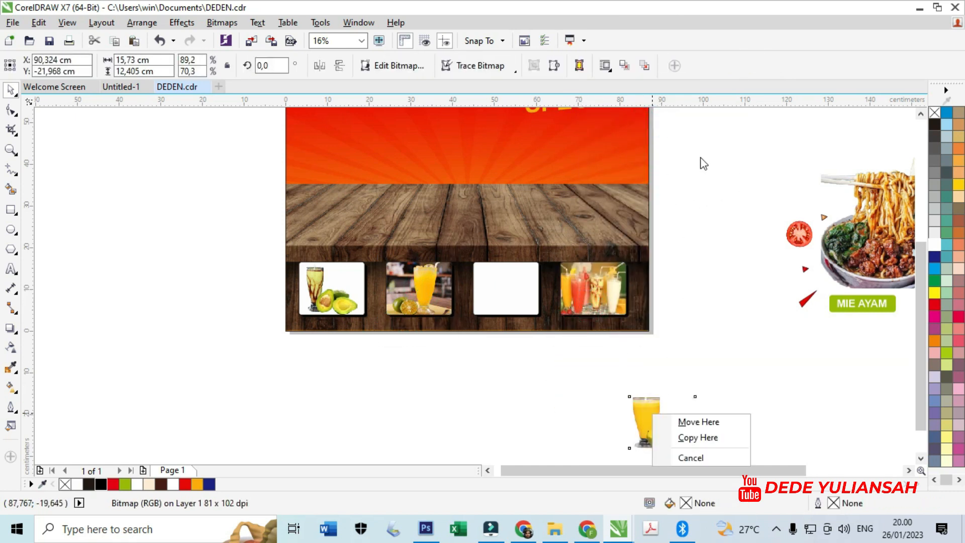
left_click(645, 415)
right_click(643, 414)
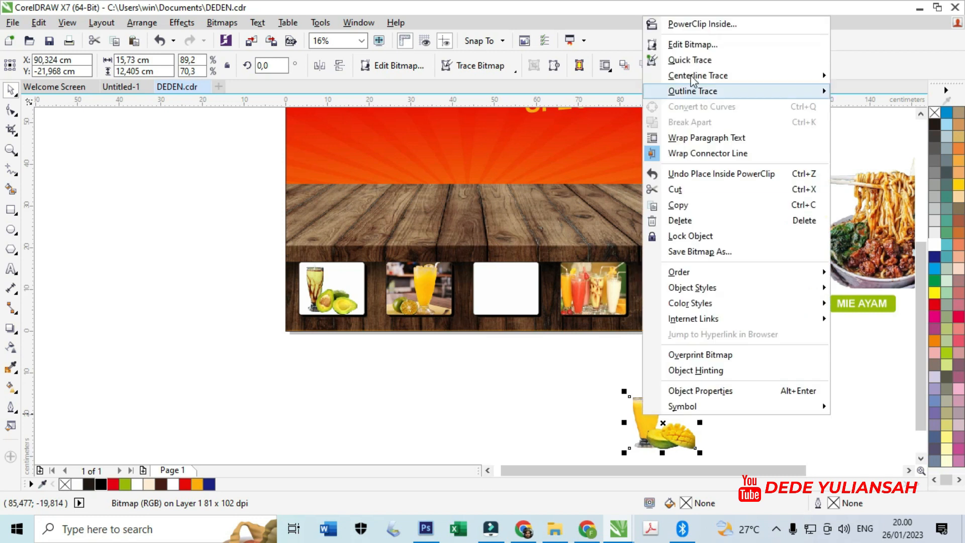
left_click(701, 26)
left_click(507, 284)
scroll(507, 284, "up", 3)
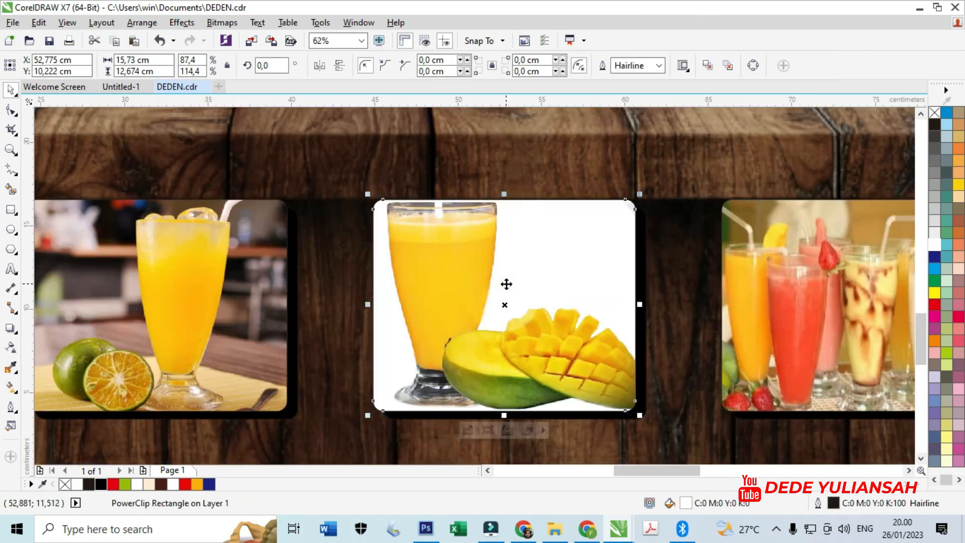
scroll(401, 262, "down", 4)
left_click(517, 377)
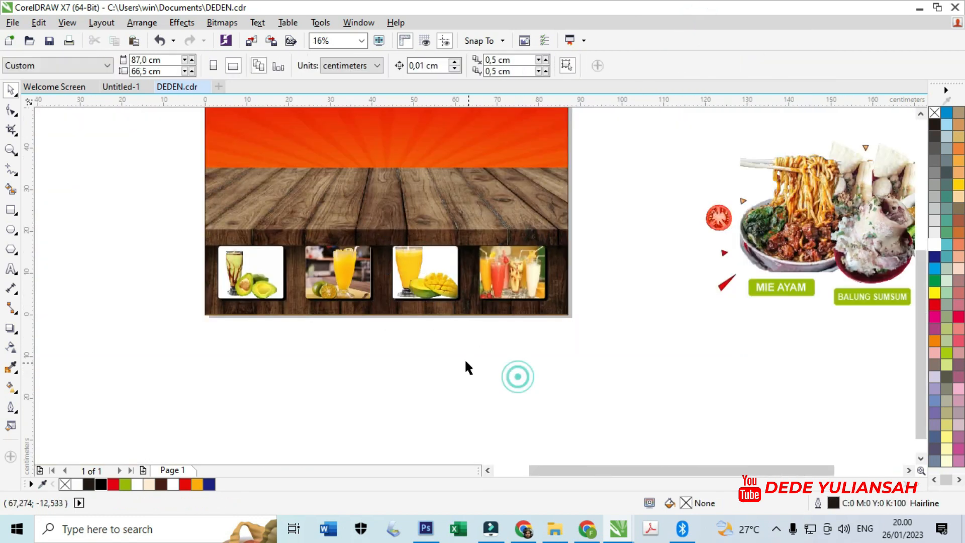
Move the grouped three-bowl food image onto the banner's wooden table and centre it horizontally on the background.
scroll(467, 352, "down", 2)
scroll(660, 296, "up", 1)
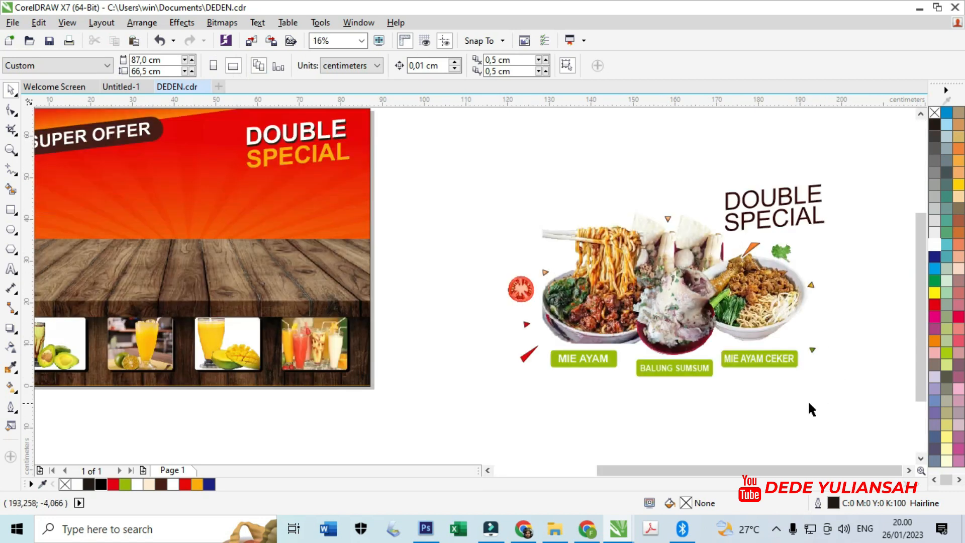
scroll(808, 403, "down", 1)
left_click_drag(736, 320, 511, 300)
scroll(502, 298, "up", 2)
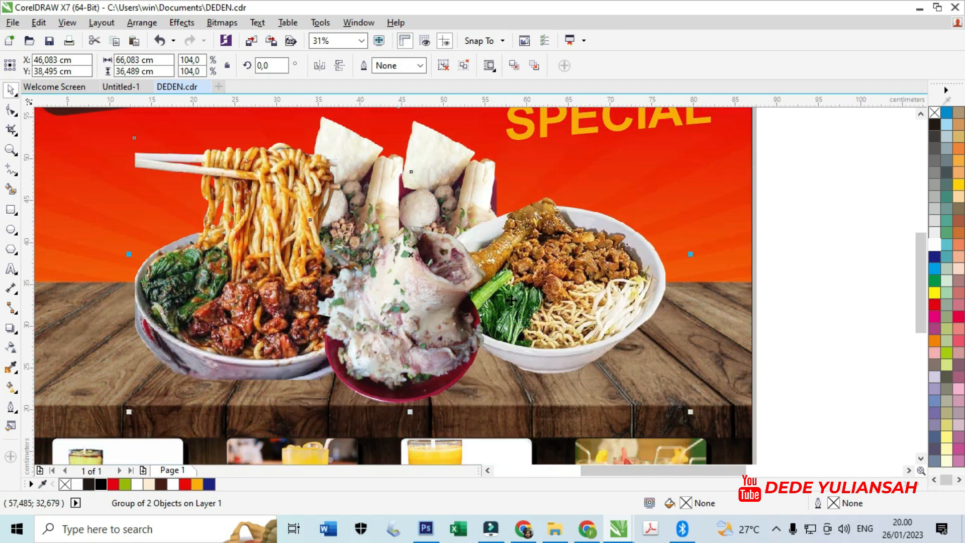
left_click(716, 251, "shift")
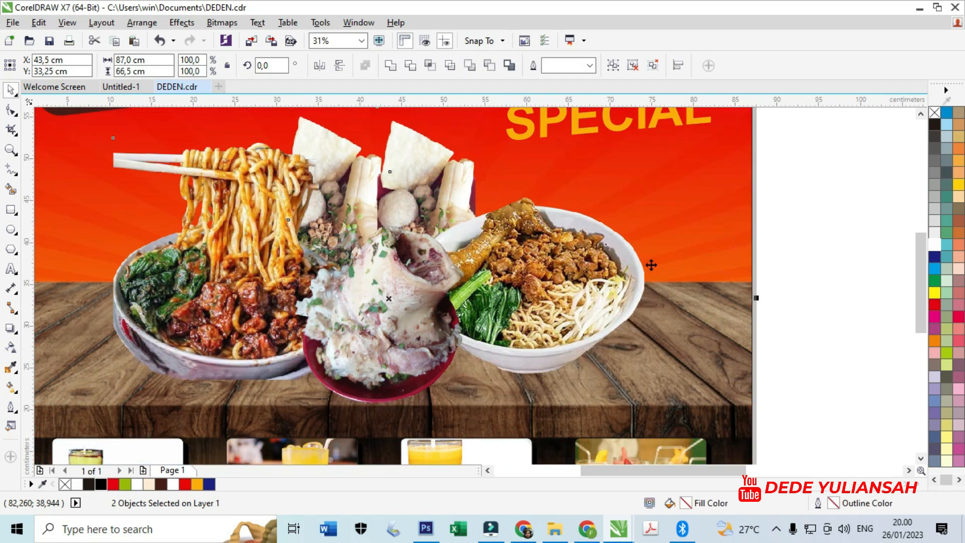
scroll(728, 276, "down", 1)
left_click(743, 276)
Lock the banner's background rectangle.
left_click(327, 253)
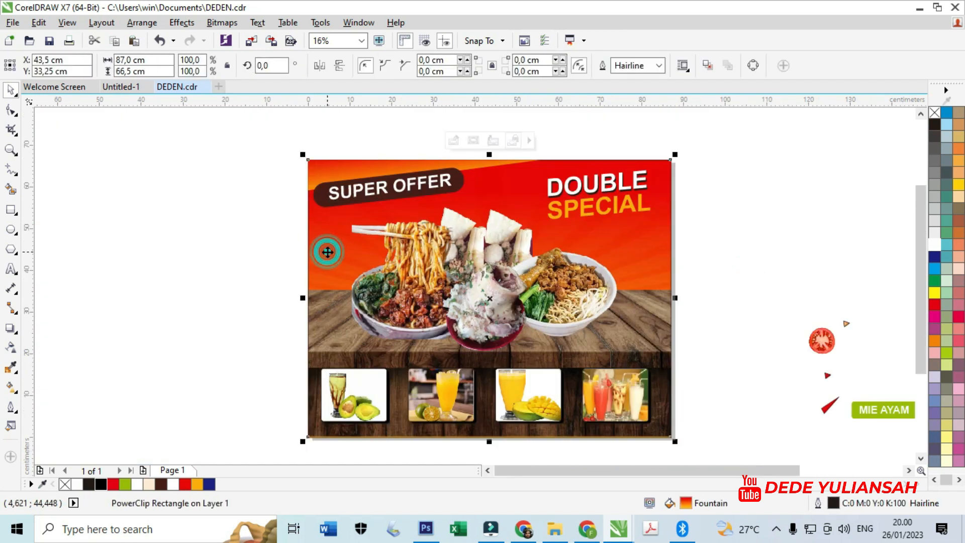
right_click(327, 252)
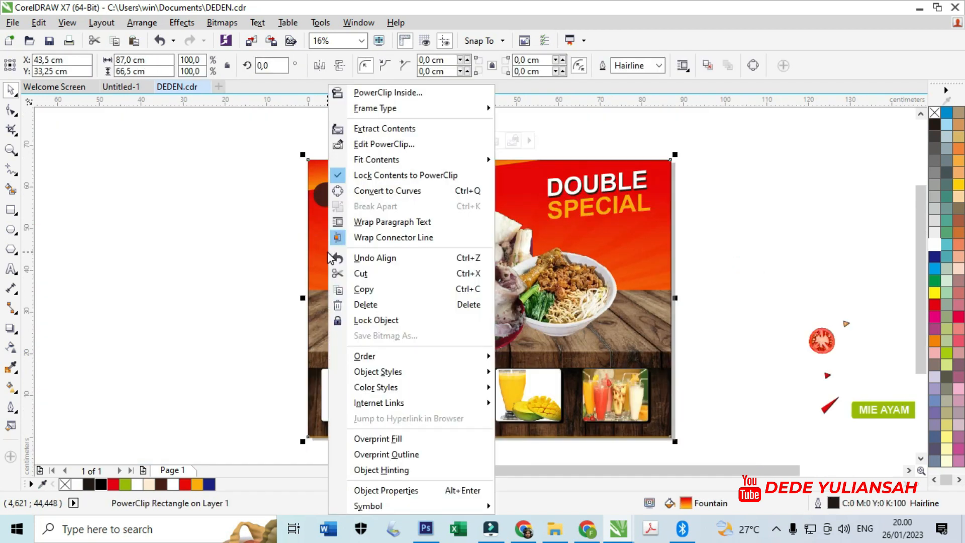
left_click(360, 320)
left_click(256, 299)
Try moving the three-bowl food image toward the banner's left edge and undo the move.
left_click(292, 276)
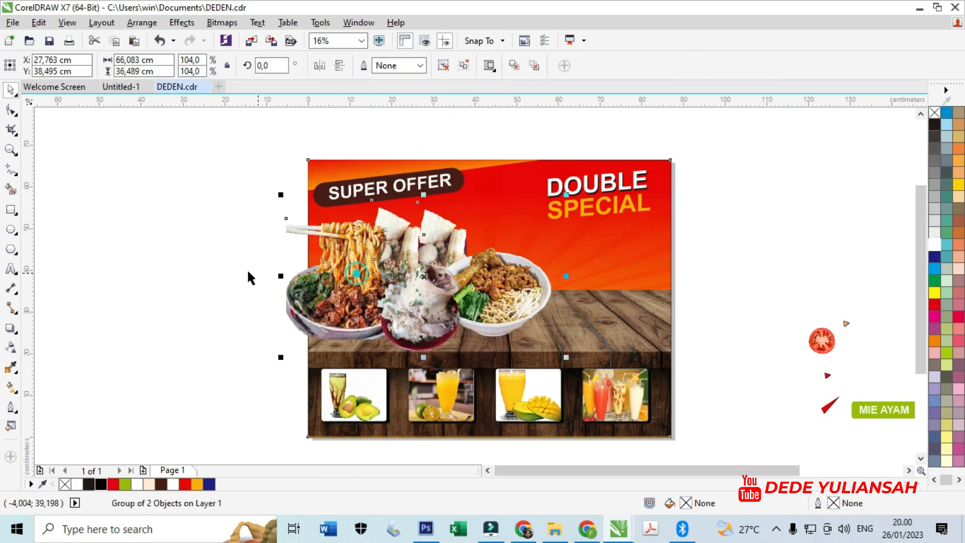
key("ctrl+z")
left_click(124, 307)
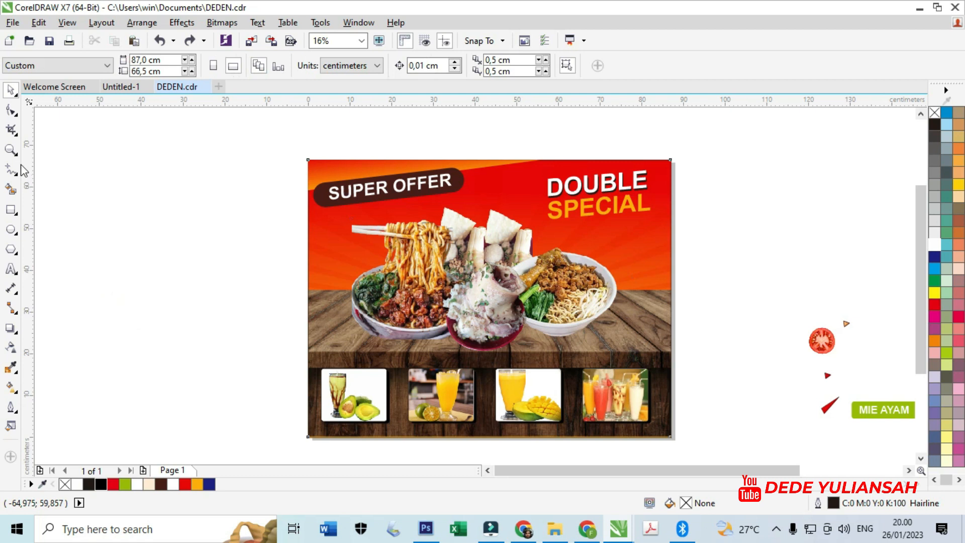
Trace the lower-left outer edge of the noodle bowl with the Pen tool, starting from its base.
left_click(16, 172)
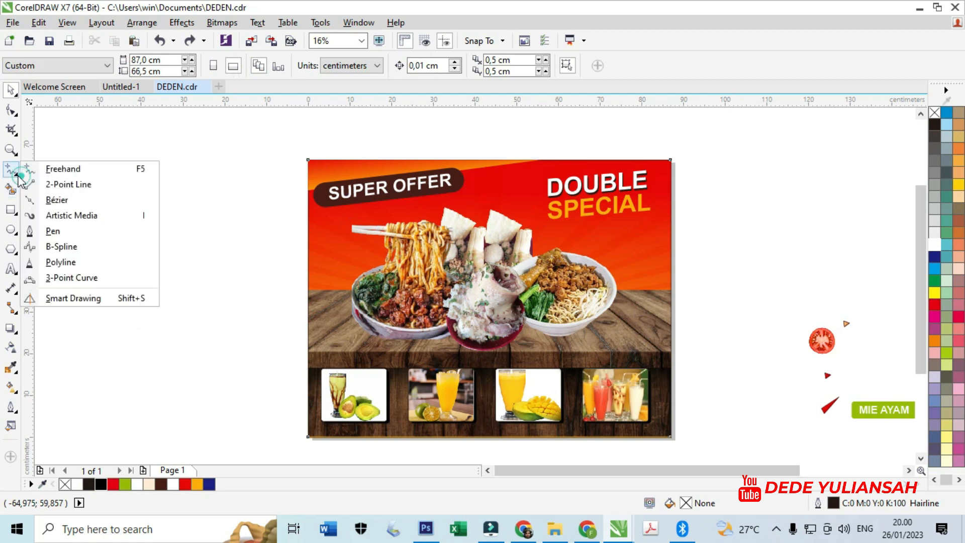
left_click(33, 233)
scroll(320, 287, "up", 5)
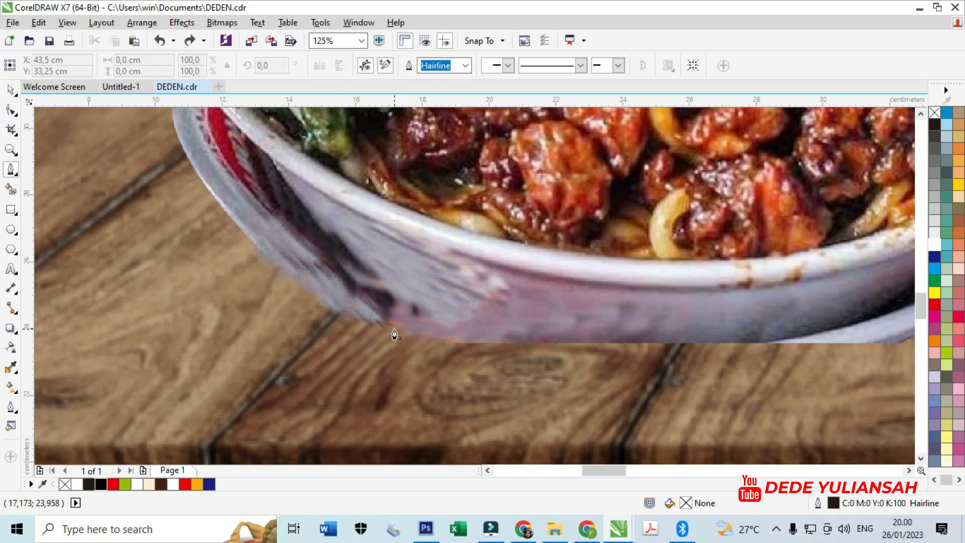
left_click(229, 221)
scroll(229, 222, "down", 4)
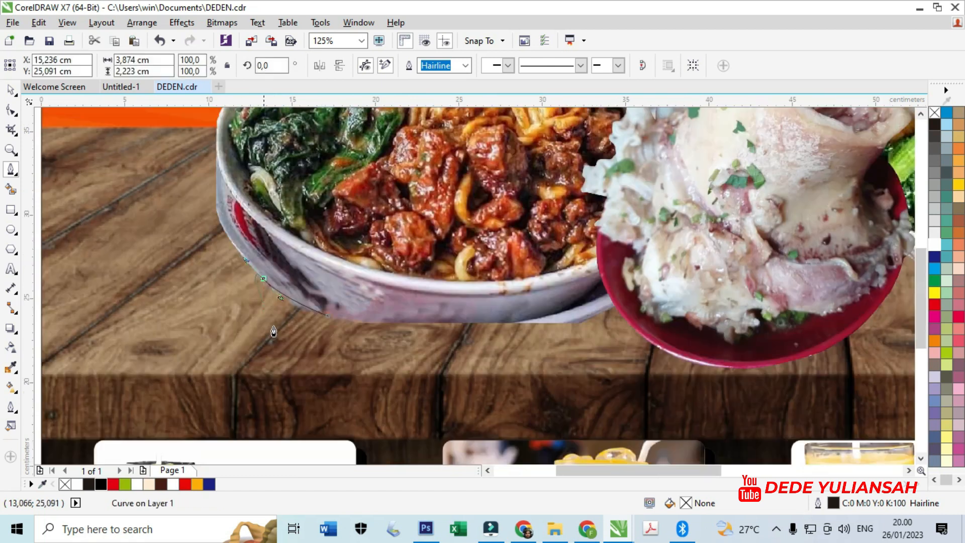
scroll(274, 329, "up", 4)
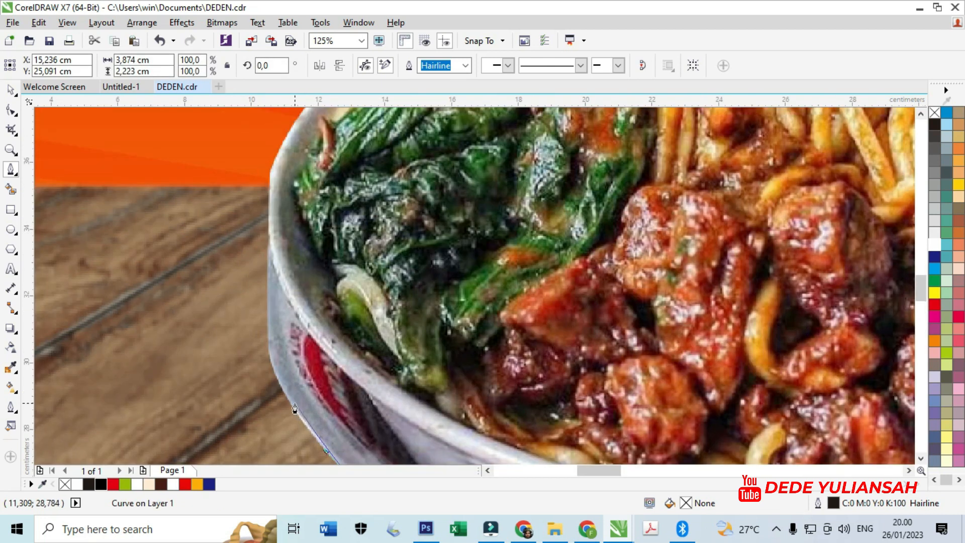
scroll(269, 317, "up", 3)
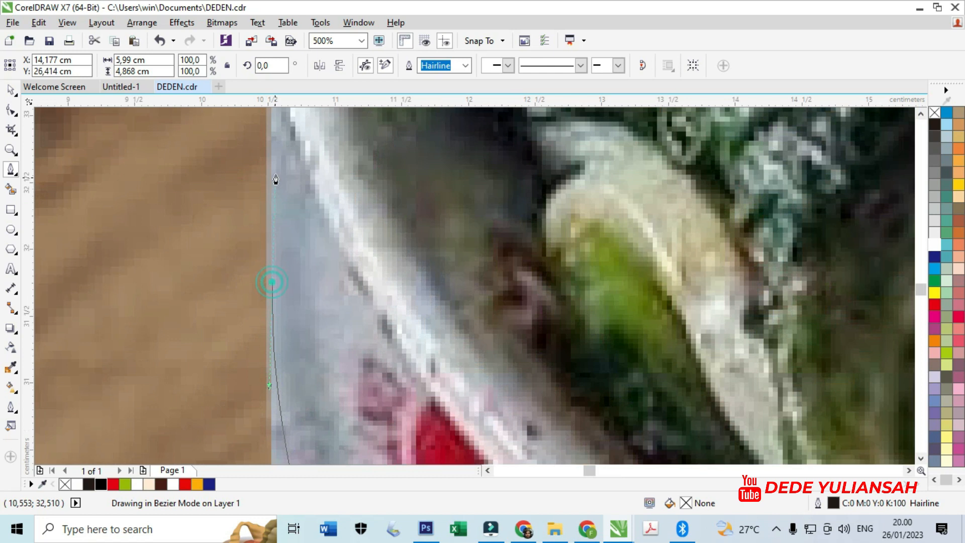
left_click(270, 123)
scroll(269, 123, "down", 7)
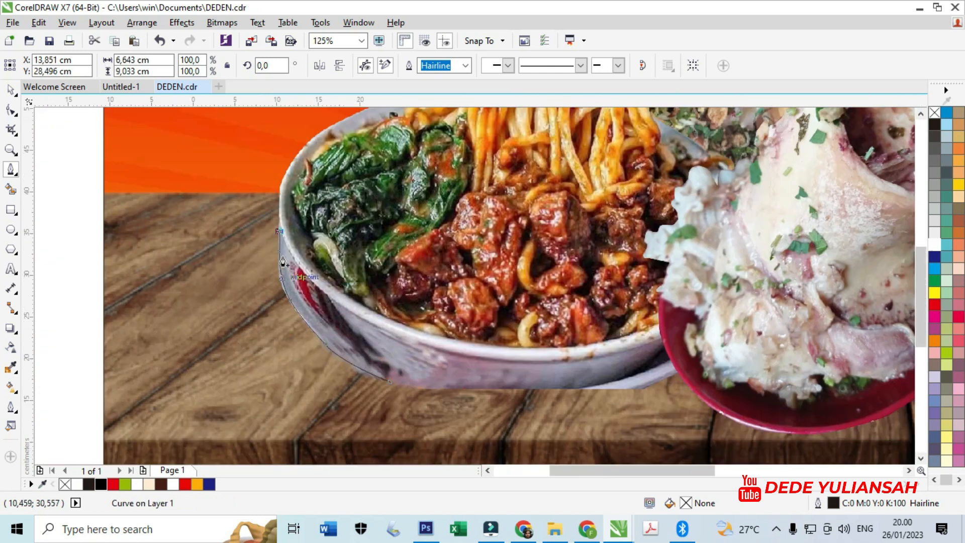
Continue the Pen outline up the noodle bowl's left rim to the base of the hanging noodles.
scroll(280, 308, "up", 3)
scroll(276, 286, "up", 2)
scroll(274, 297, "down", 2)
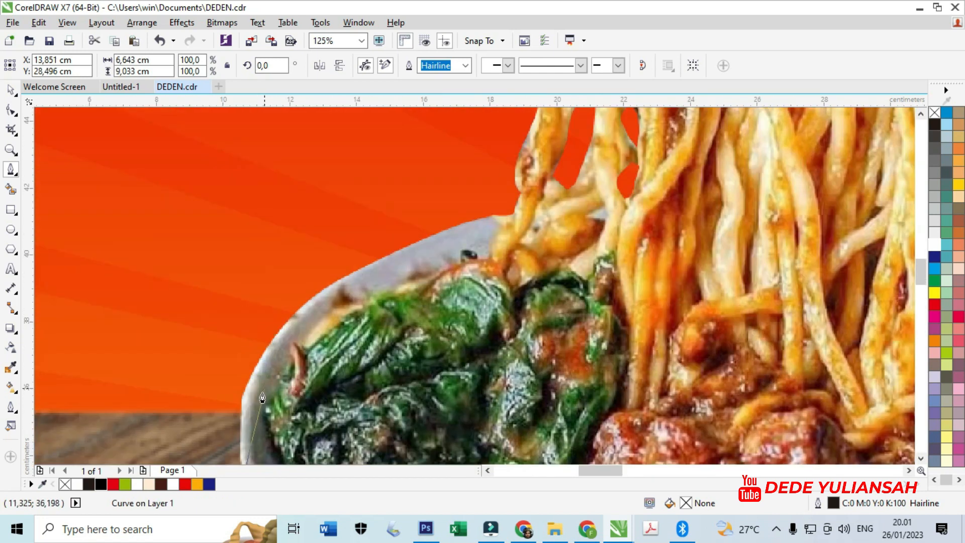
scroll(242, 391, "up", 2)
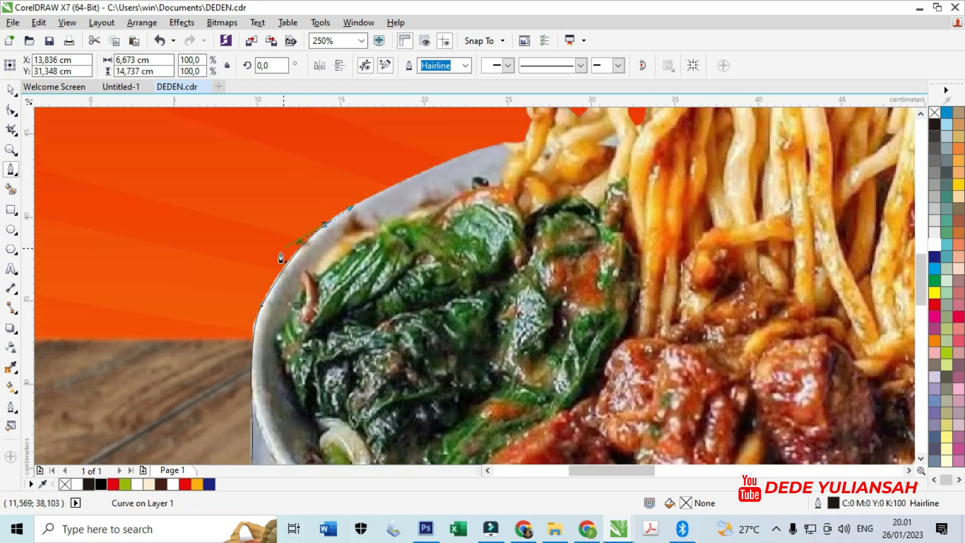
scroll(420, 236, "up", 3)
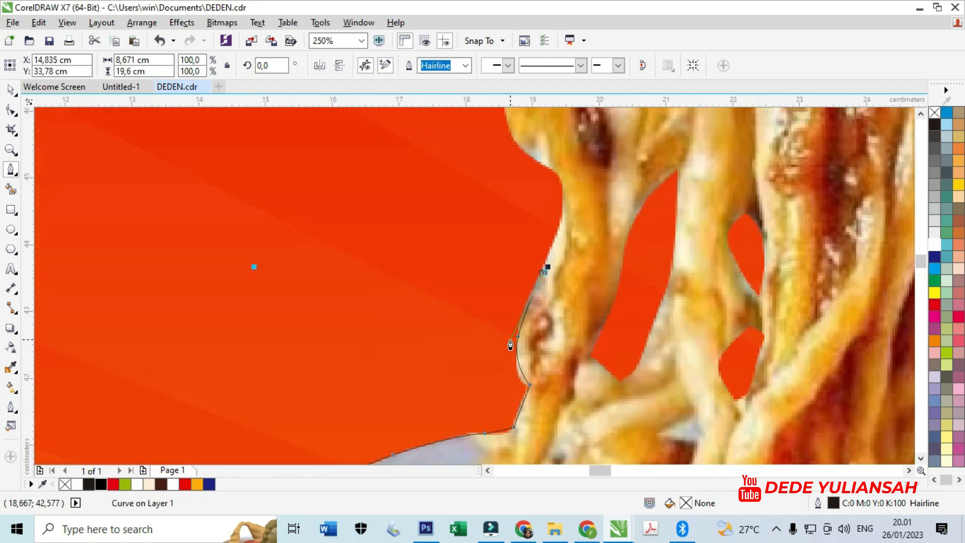
Trace the left edge of the hanging noodles up to the lower chopstick.
scroll(556, 336, "up", 2)
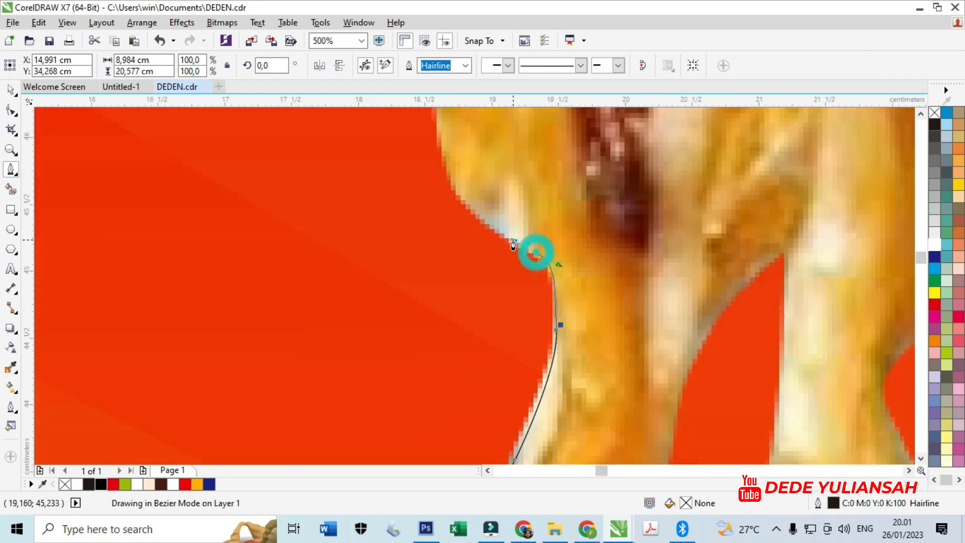
left_click_drag(455, 182, 452, 169)
scroll(449, 213, "down", 2)
scroll(447, 202, "up", 2)
left_click_drag(462, 352, 469, 304)
left_click(493, 227)
Trace around both chopsticks, along the lower one, around their ends and back along the upper one to the noodles.
scroll(504, 261, "down", 2)
scroll(241, 201, "up", 2)
left_click_drag(289, 248, 264, 249)
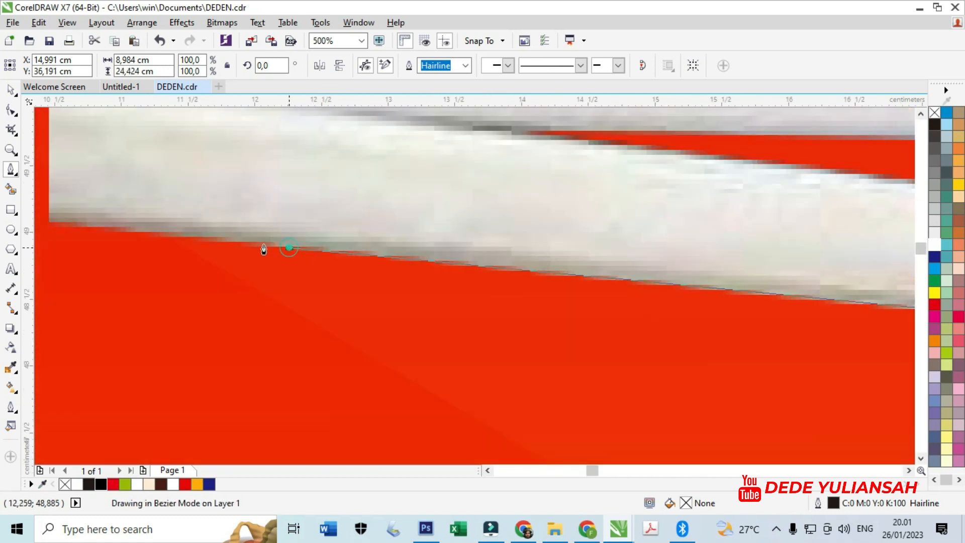
scroll(264, 248, "down", 4)
scroll(218, 208, "up", 8)
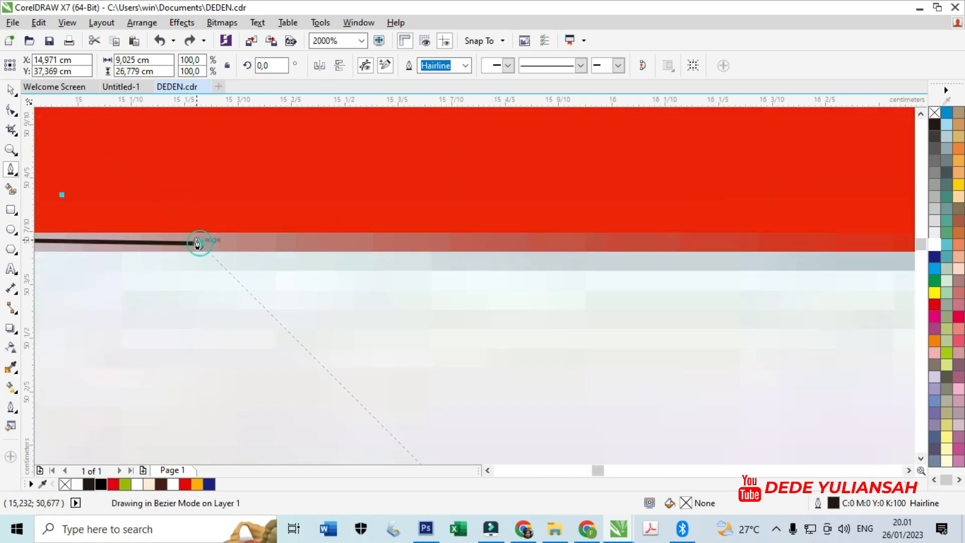
scroll(196, 240, "down", 2)
left_click(681, 250)
Trace the tops of the noodle loops nearest the chopsticks with small curved segments.
left_click_drag(735, 177, 760, 174)
left_click(794, 227)
scroll(546, 263, "down", 2)
scroll(686, 257, "up", 2)
left_click_drag(404, 197, 425, 178)
left_click(477, 204)
left_click(539, 235)
left_click_drag(567, 219, 589, 218)
left_click(604, 223)
left_click_drag(844, 181, 848, 192)
left_click(843, 226)
Continue the outline over the middle noodle loops up to the large rounded white strand.
scroll(548, 275, "down", 2)
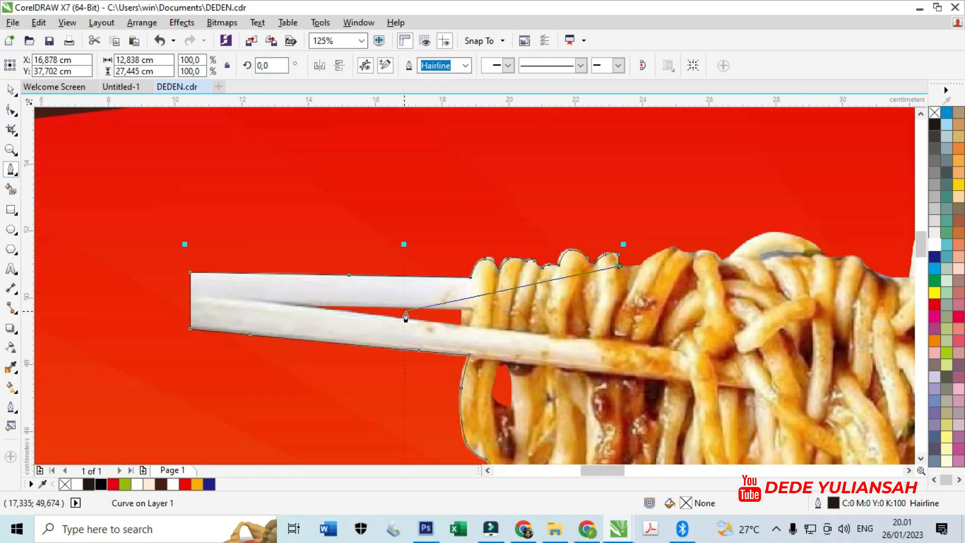
scroll(815, 259, "up", 2)
left_click(135, 267)
left_click_drag(256, 194, 276, 194)
left_click(287, 213)
left_click_drag(322, 218, 343, 225)
left_click(356, 218)
left_click_drag(416, 215, 436, 224)
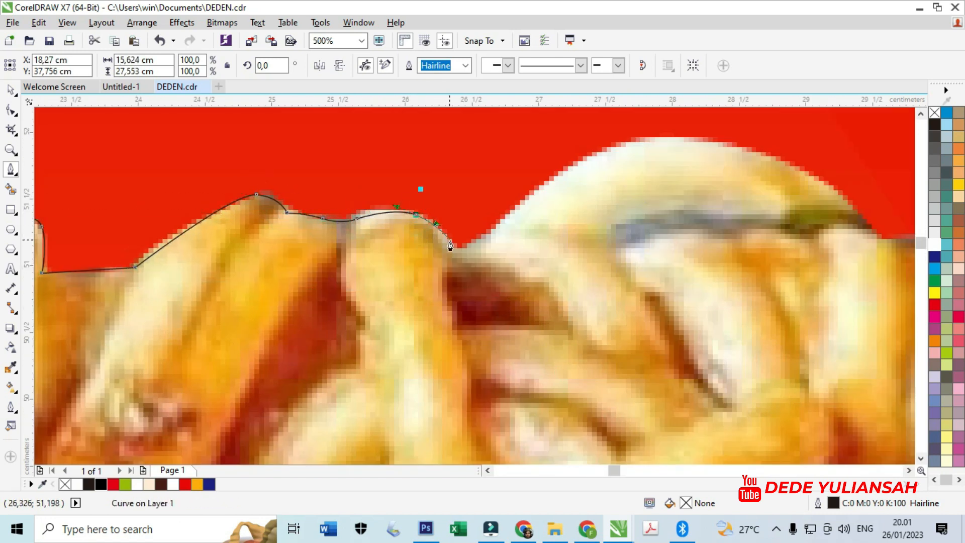
Trace over the large rounded strand and the last noodle tops to the first white triangular piece.
scroll(836, 198, "down", 2)
scroll(125, 296, "up", 2)
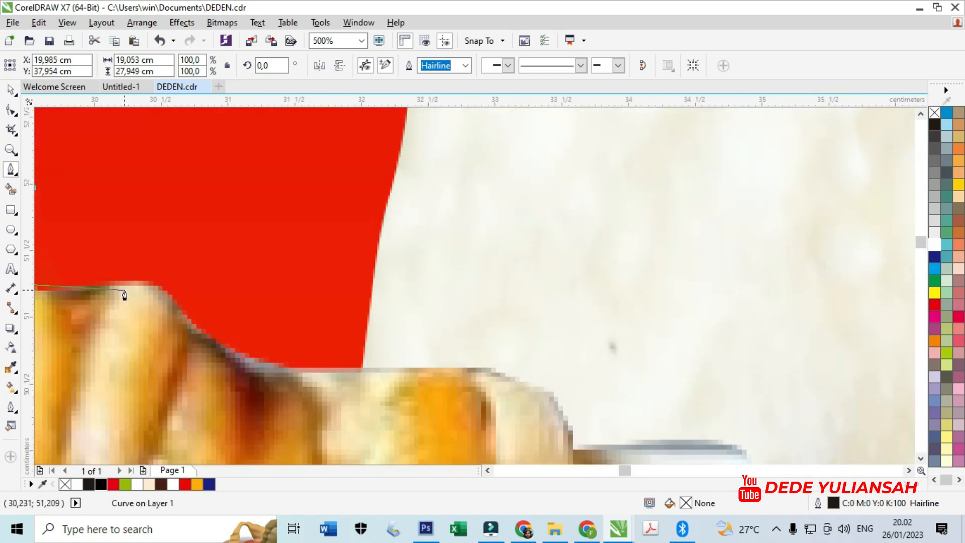
left_click_drag(175, 304, 176, 305)
left_click(215, 342)
left_click(292, 370)
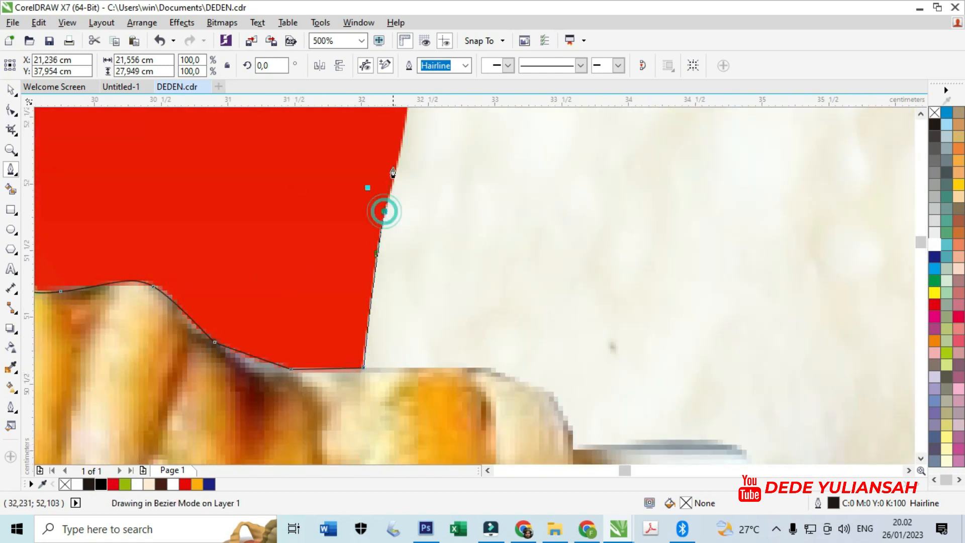
Trace the left edge of the first white triangular piece and round its upper tip.
left_click_drag(393, 170, 394, 167)
scroll(394, 166, "down", 2)
scroll(404, 124, "up", 2)
left_click(394, 248)
scroll(410, 161, "up", 3)
left_click(355, 345)
left_click(508, 413)
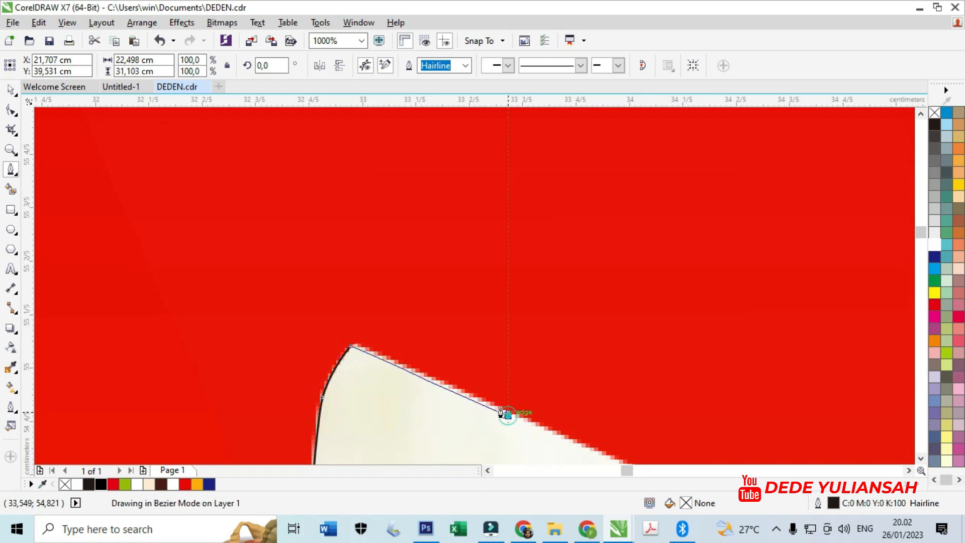
Trace down the slanted upper edge of the first white triangular piece.
scroll(517, 397, "down", 3)
left_click_drag(258, 239, 297, 262)
left_click(356, 299)
left_click_drag(429, 348, 461, 359)
left_click_drag(578, 413, 631, 449)
scroll(558, 386, "down", 2)
Trace around the first triangular piece's right corner and down to the cream tubular pieces beside it.
scroll(538, 346, "up", 3)
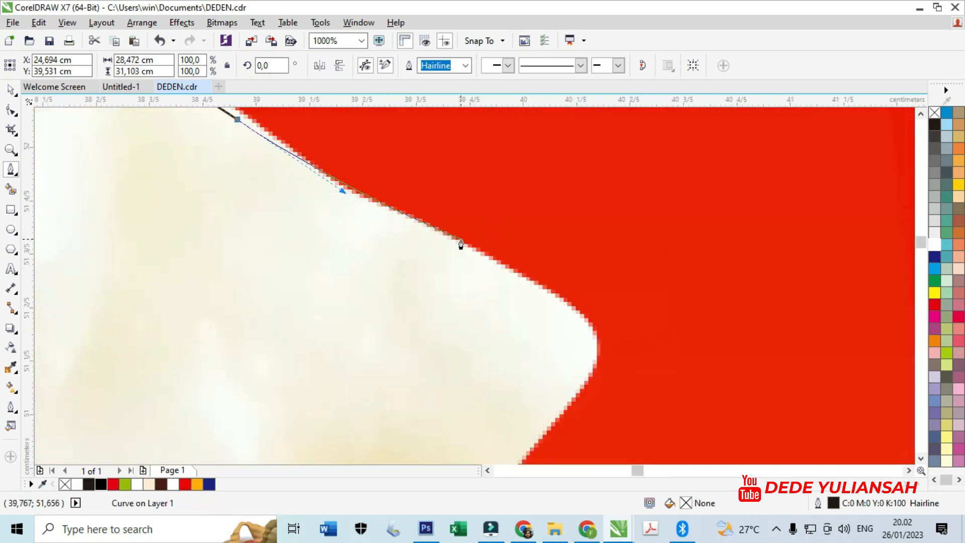
scroll(448, 234, "down", 5)
scroll(445, 237, "up", 4)
left_click_drag(360, 250, 348, 272)
left_click(313, 340)
Trace the rounded tops of the first pair of cream tubular pieces.
scroll(398, 301, "up", 1)
left_click_drag(423, 292, 473, 291)
left_click(602, 365)
left_click_drag(726, 239, 751, 232)
left_click_drag(883, 251, 906, 262)
scroll(292, 219, "down", 4)
scroll(287, 207, "up", 4)
Trace the right side of the first tubular pieces down to the gap before the second triangle, undoing the stray last point.
left_click_drag(248, 293, 293, 307)
scroll(347, 281, "down", 2)
scroll(342, 312, "up", 2)
left_click_drag(398, 193, 399, 225)
left_click(399, 355)
scroll(390, 310, "down", 2)
scroll(387, 407, "up", 3)
left_click(404, 138)
left_click(638, 433)
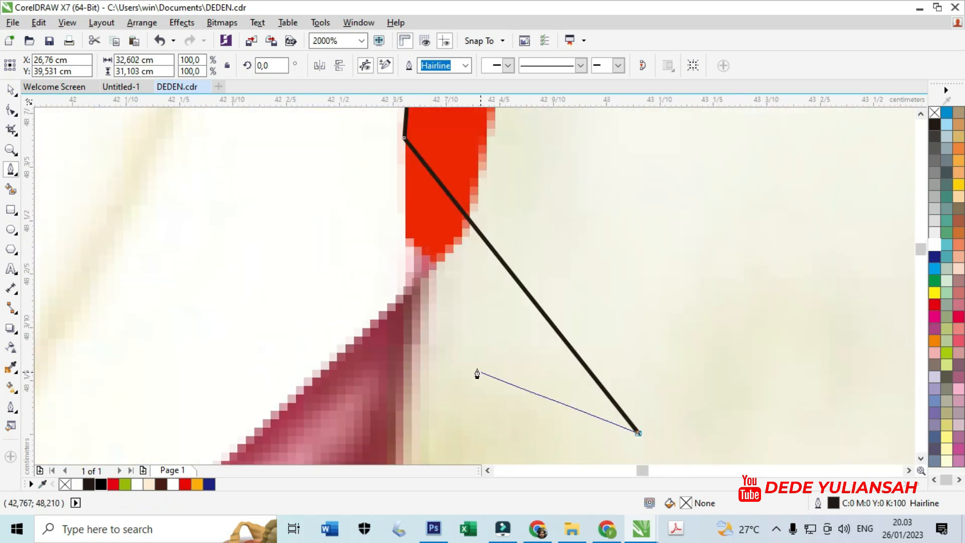
key("ctrl+z")
Trace up the left edge of the second white triangular piece to its upper tip.
scroll(409, 330, "down", 1)
left_click_drag(442, 272, 445, 260)
scroll(442, 281, "down", 4)
scroll(440, 306, "up", 4)
left_click_drag(449, 325, 454, 258)
scroll(449, 276, "down", 3)
scroll(454, 264, "up", 2)
left_click_drag(434, 409, 445, 372)
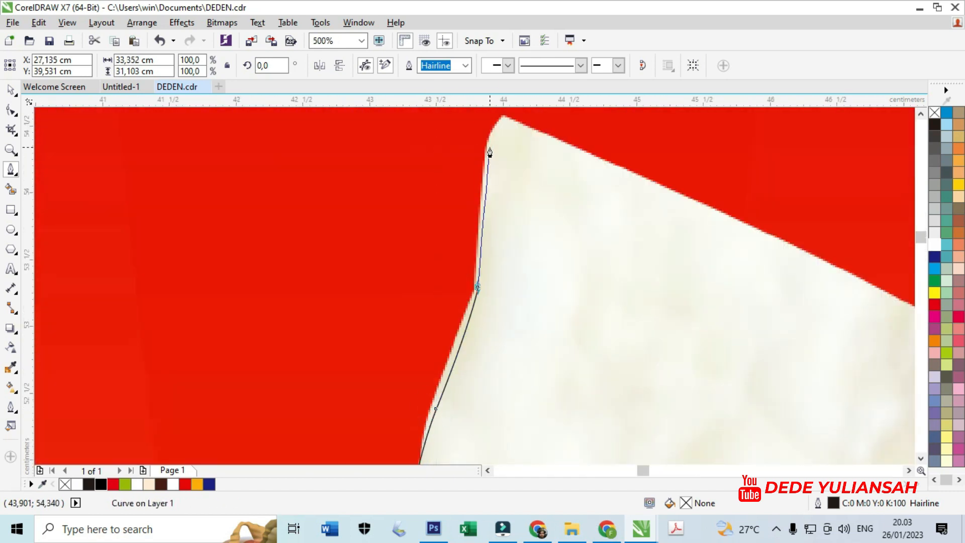
left_click(488, 141)
left_click(505, 118)
Trace down the slanted upper edge of the second white triangular piece.
scroll(503, 151, "down", 3)
scroll(554, 183, "up", 2)
left_click(513, 202)
scroll(635, 256, "up", 2)
left_click_drag(617, 300, 643, 323)
left_click_drag(784, 410, 847, 433)
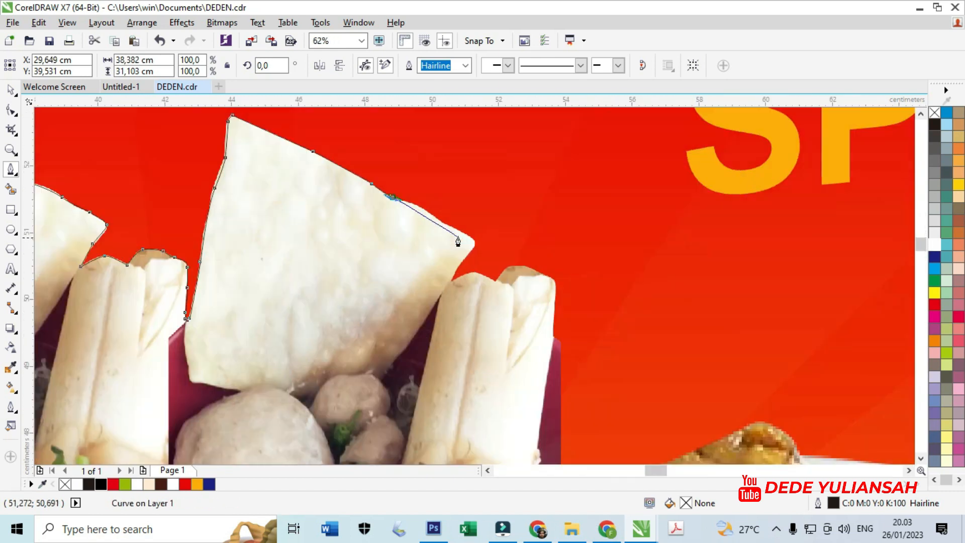
Trace around the second triangle's right corner and over the tops of the adjoining cream tubular pieces.
scroll(458, 241, "up", 5)
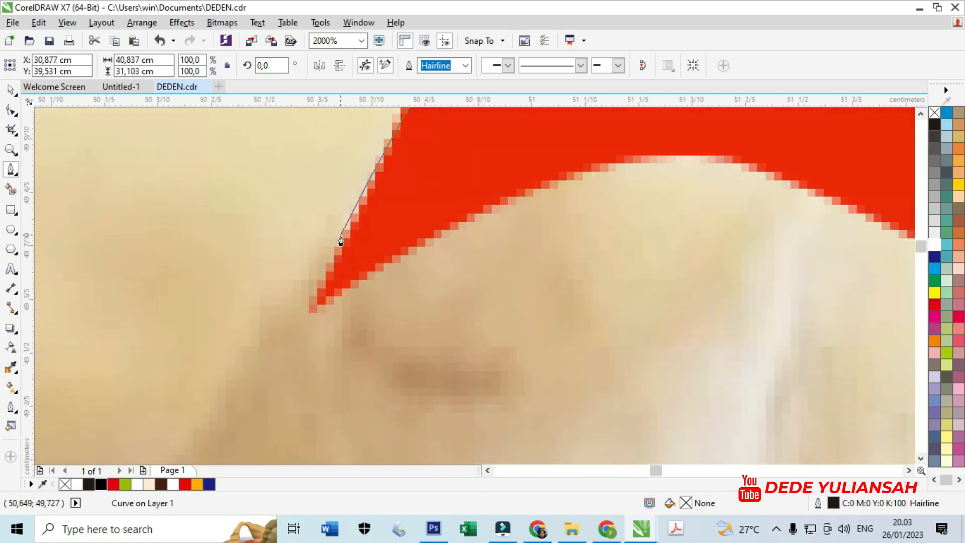
scroll(829, 200, "down", 4)
scroll(467, 148, "up", 2)
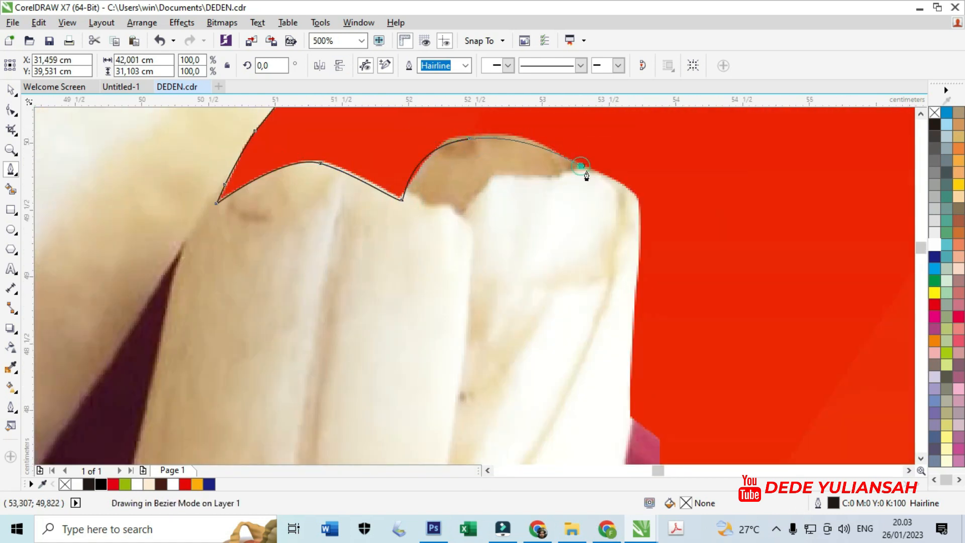
left_click_drag(581, 165, 595, 174)
left_click_drag(639, 201, 646, 221)
Trace the right side of the second tubular pieces and the red bowl's edge down to the white bowl.
scroll(556, 252, "down", 3)
scroll(572, 207, "up", 4)
left_click(538, 250)
left_click_drag(540, 279, 548, 280)
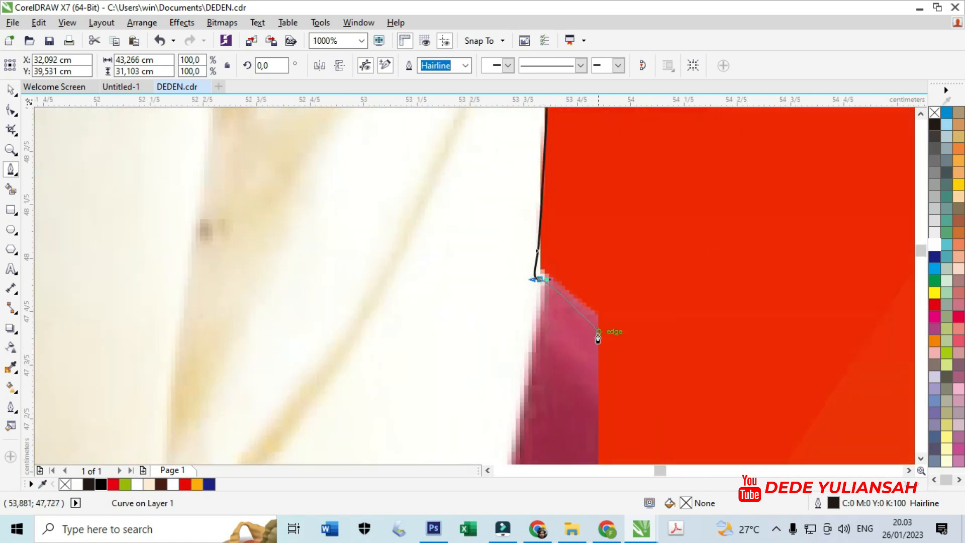
scroll(607, 320, "down", 6)
Trace over the chicken leg and along the upper rim of the white noodle bowl.
scroll(611, 301, "up", 3)
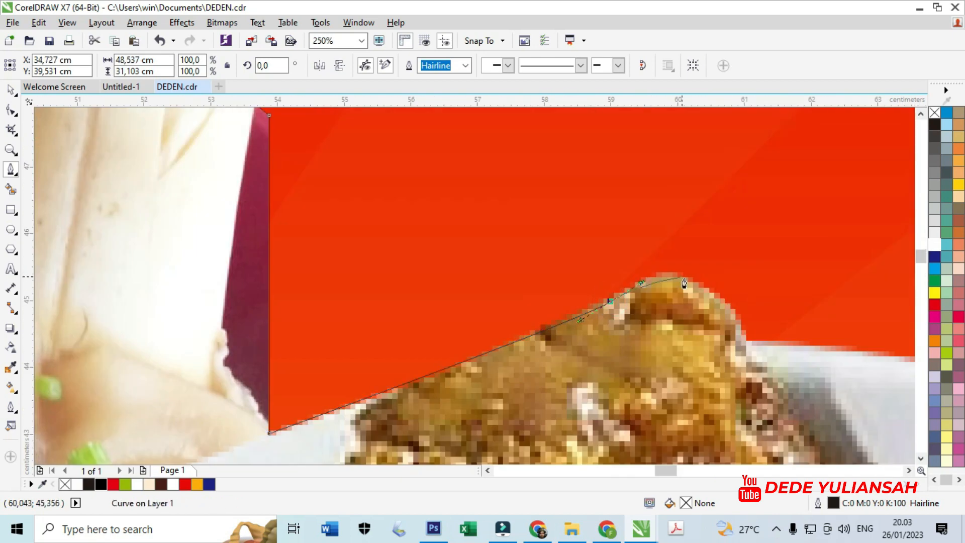
scroll(615, 280, "down", 4)
scroll(576, 282, "up", 3)
left_click_drag(552, 271, 561, 275)
scroll(634, 355, "down", 4)
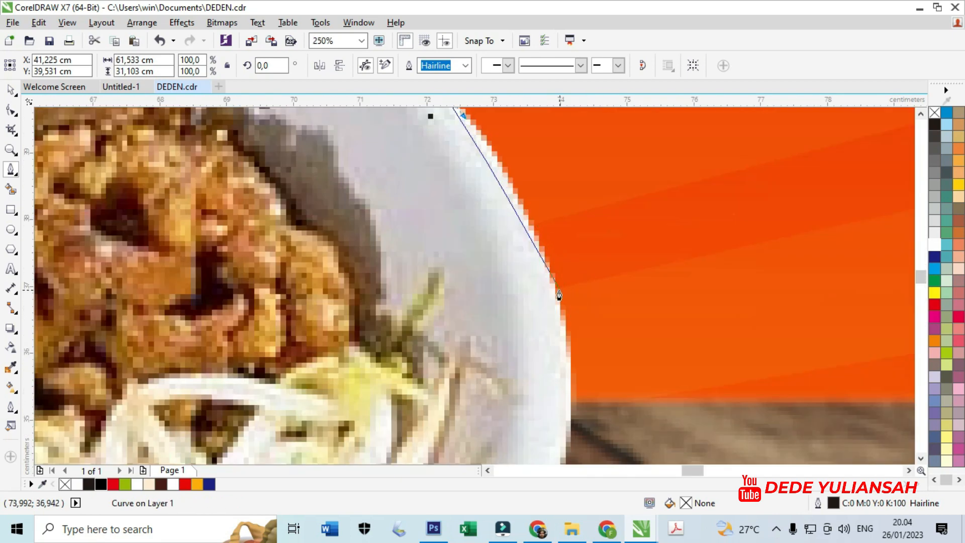
Trace the white bowl's right rim and its lower-right edge over the wooden table.
scroll(565, 211, "up", 2)
scroll(548, 286, "down", 2)
scroll(562, 271, "up", 3)
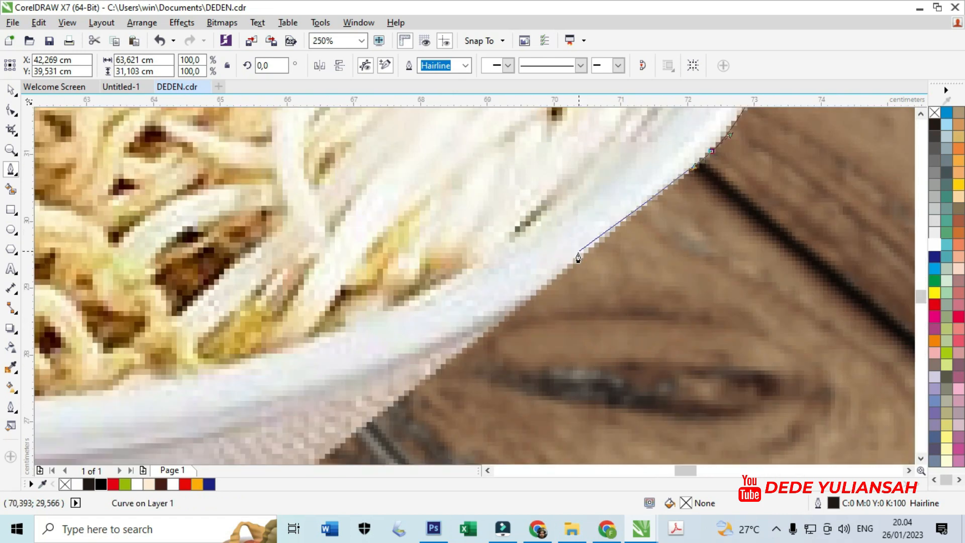
left_click_drag(579, 257, 529, 295)
scroll(511, 287, "down", 2)
scroll(502, 258, "up", 3)
left_click_drag(455, 232, 409, 270)
Trace the white bowl's underside along its base.
scroll(488, 255, "down", 3)
scroll(432, 282, "up", 2)
left_click_drag(538, 237, 482, 271)
scroll(438, 292, "down", 3)
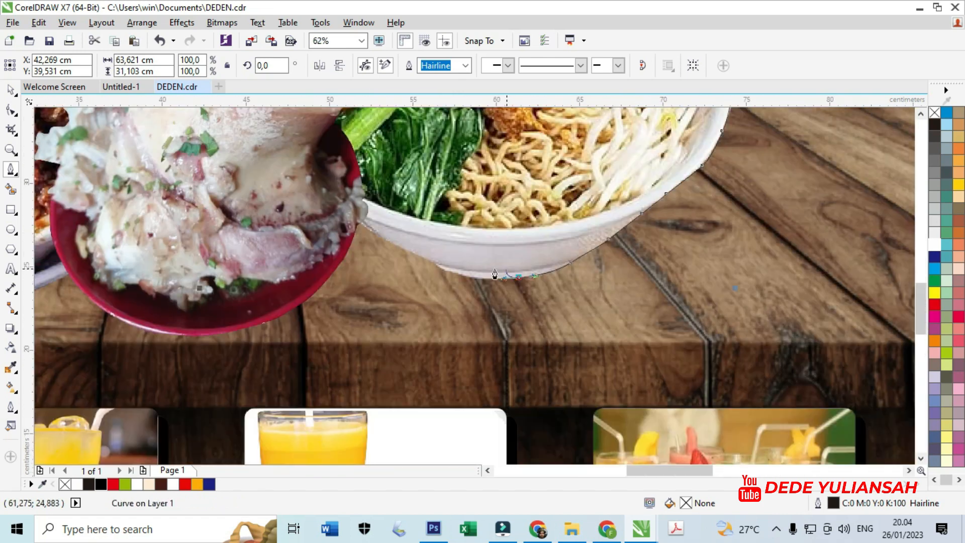
Trace the white bowl's lower-left edge and down the right side of the red bowl.
scroll(593, 280, "up", 5)
left_click(411, 163)
scroll(397, 185, "down", 2)
scroll(463, 280, "up", 2)
scroll(398, 320, "down", 2)
scroll(701, 148, "up", 1)
left_click(551, 226)
Trace the curved underside of the red bowl, undoing and redrawing the misplaced segment.
left_click_drag(319, 280, 266, 280)
scroll(188, 280, "down", 2)
scroll(390, 284, "up", 2)
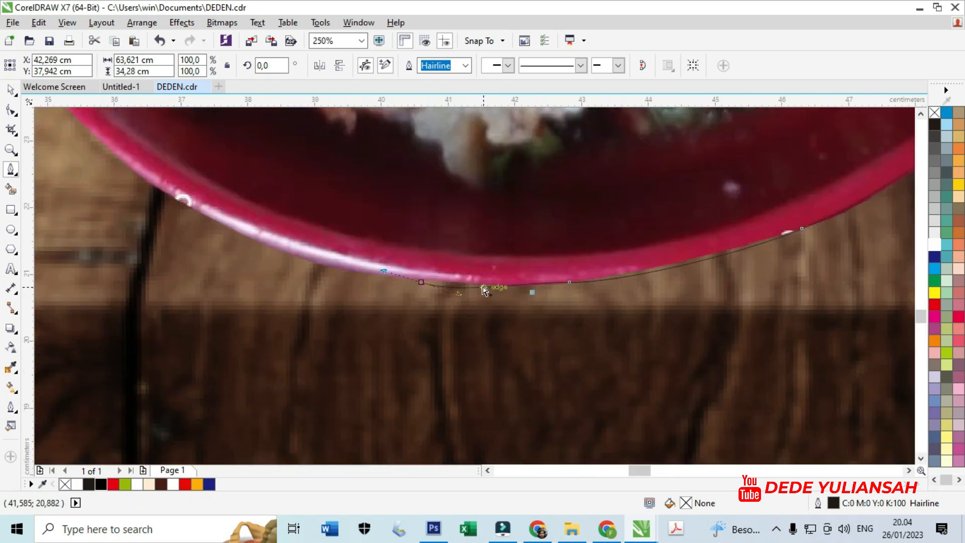
scroll(379, 272, "up", 2)
key("ctrl+z")
scroll(501, 304, "down", 1)
left_click_drag(202, 224, 139, 198)
Trace the red bowl's lower-left edge and the noodle bowl's base, close the outline at its starting point and deselect it.
scroll(689, 392, "down", 3)
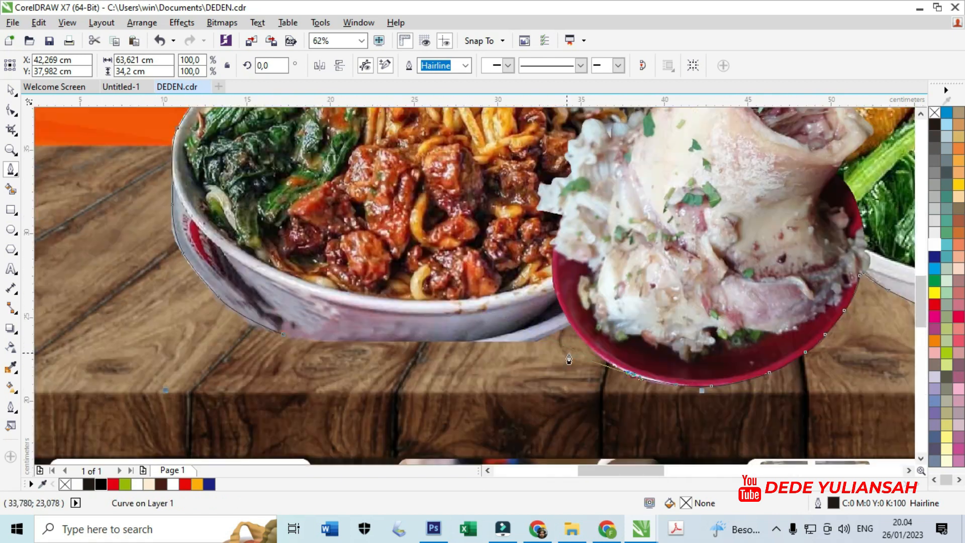
scroll(601, 360, "up", 2)
left_click(558, 311)
left_click(472, 213)
scroll(598, 307, "down", 2)
left_click(534, 301)
scroll(304, 304, "up", 3)
left_click(370, 280)
left_click(119, 224)
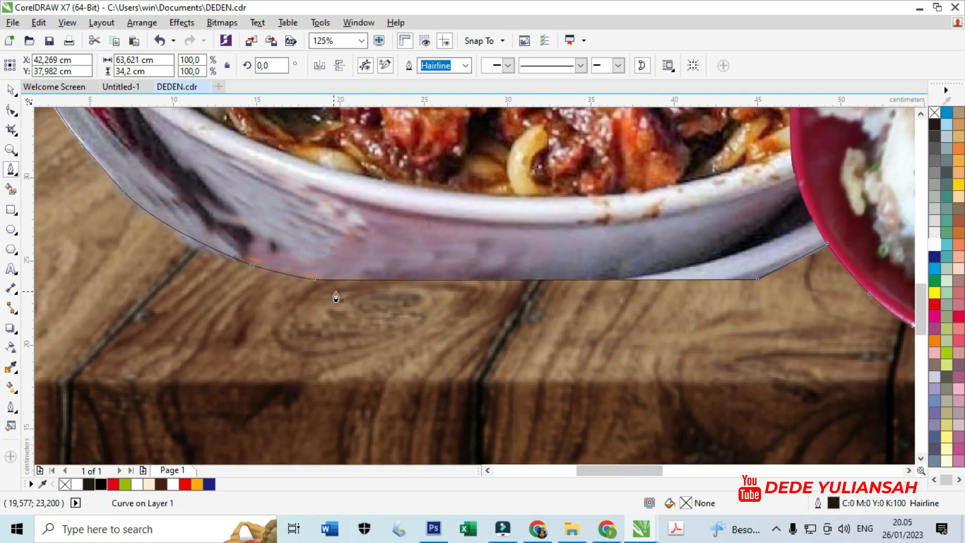
scroll(336, 297, "down", 1)
key("space")
left_click(104, 265)
Fill the traced food silhouette with white, give it a white outline and place it behind the food image.
scroll(145, 382, "down", 1)
scroll(221, 196, "up", 1)
scroll(260, 281, "down", 1)
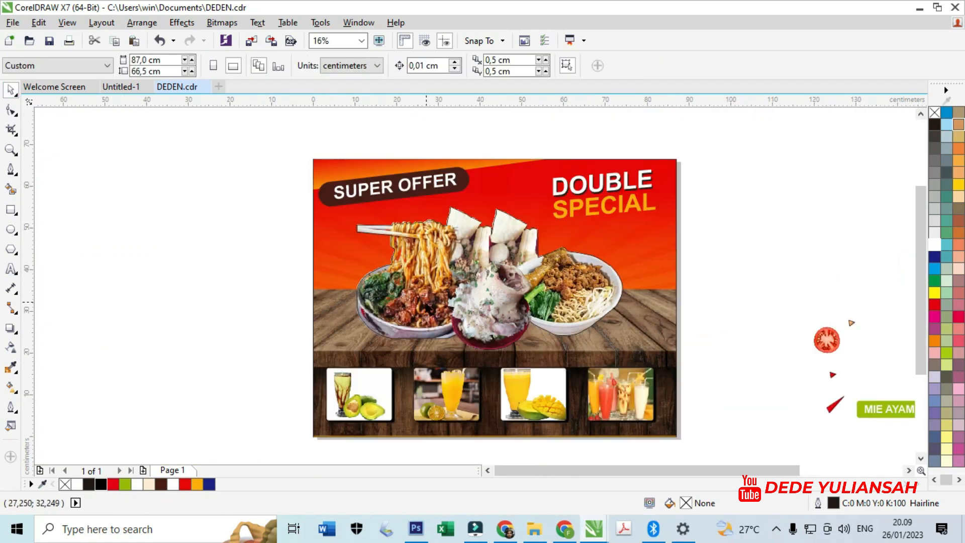
scroll(426, 302, "up", 1)
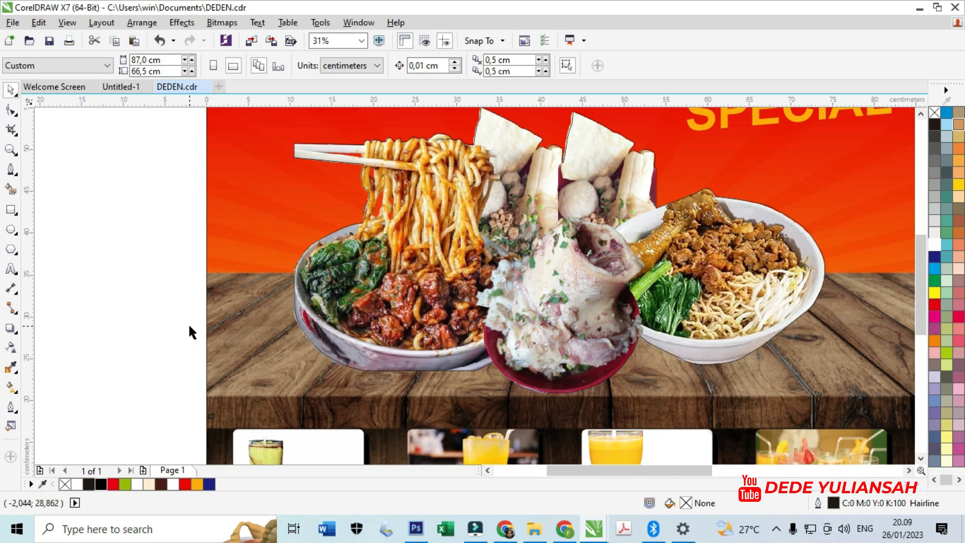
scroll(297, 143, "up", 2)
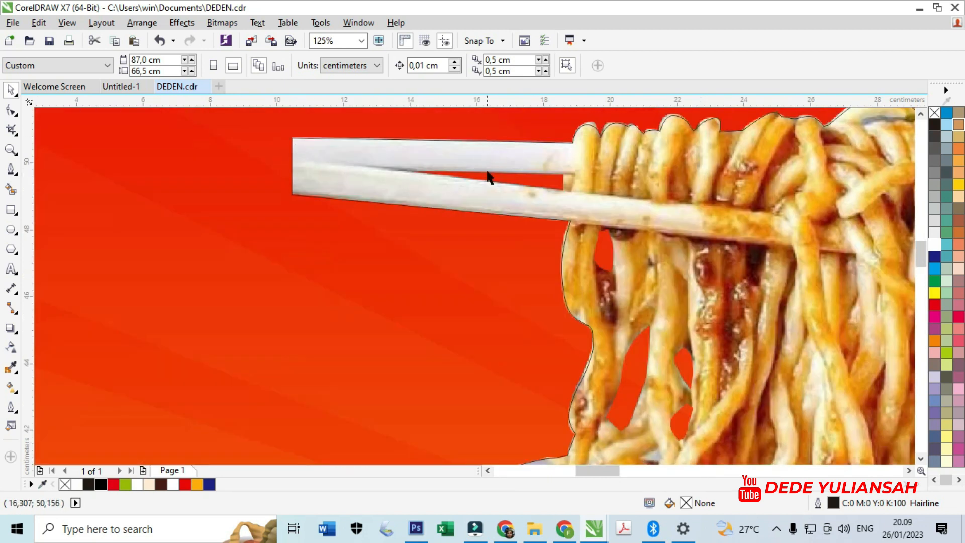
scroll(568, 249, "up", 1)
left_click(562, 234)
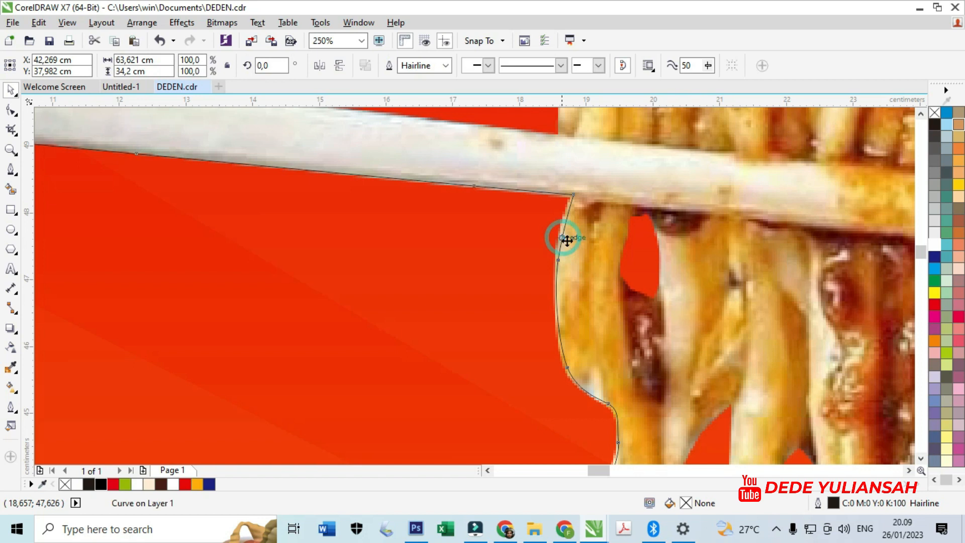
left_click(935, 246)
scroll(564, 239, "down", 2)
scroll(491, 239, "down", 2)
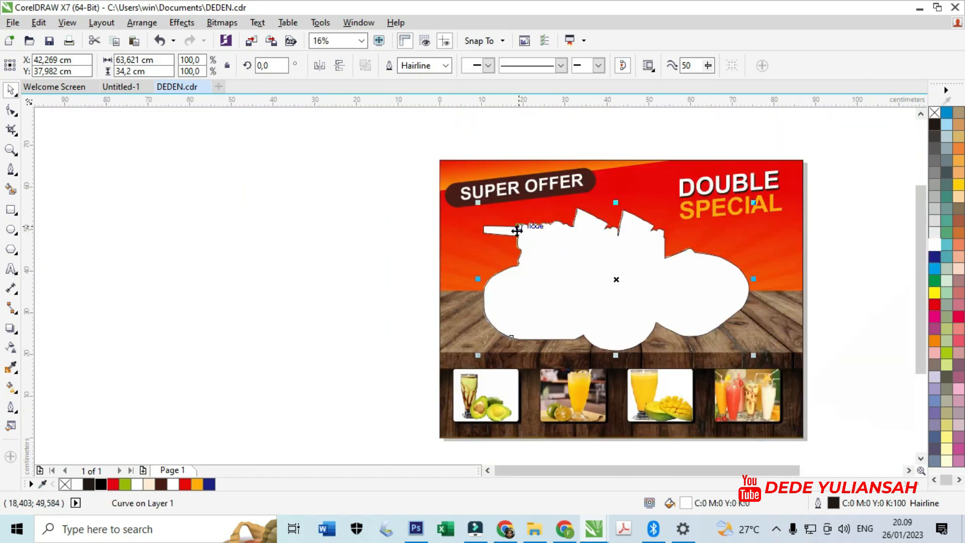
scroll(516, 231, "up", 1)
key("ctrl+z")
left_click(254, 269)
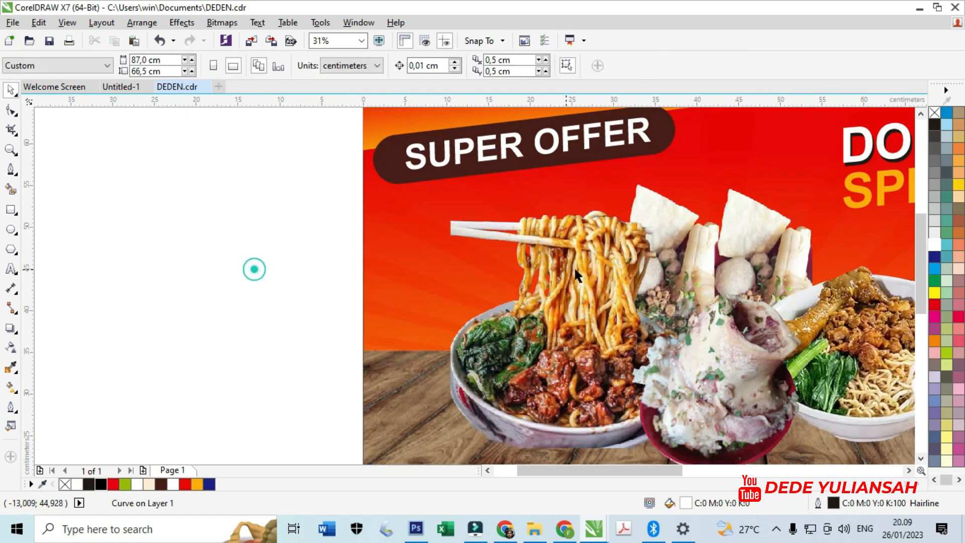
Send the white food silhouette to the back of the stacking order and deselect it.
left_click(584, 269)
key("shift+Page_Down")
left_click(257, 289)
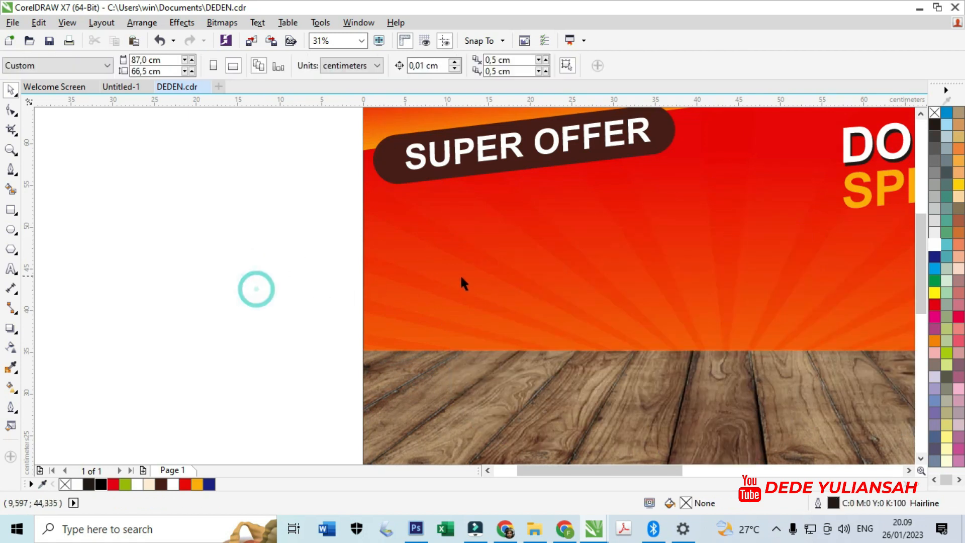
Send the banner's background rectangle to the back so it sits behind the white food silhouette.
right_click(435, 268)
left_click(494, 270)
left_click(207, 272)
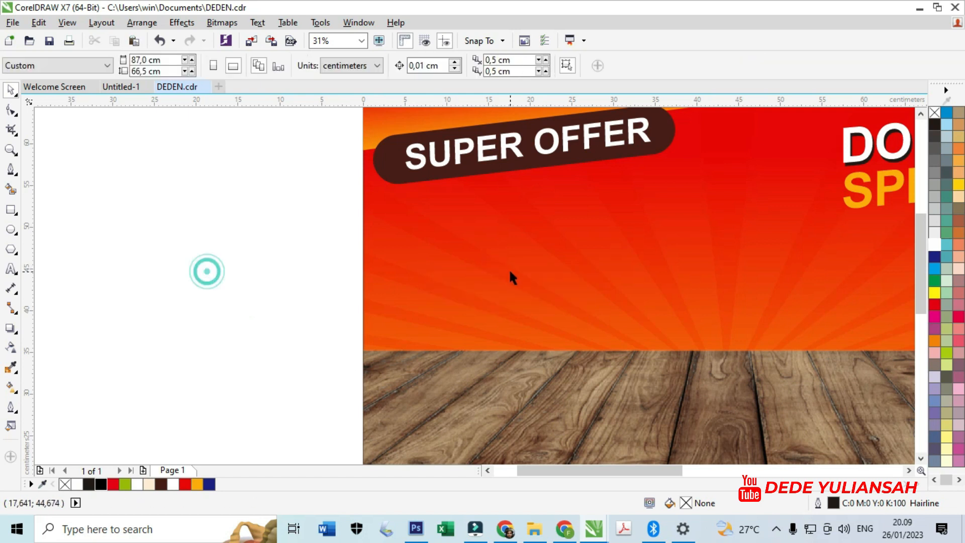
left_click(423, 284)
left_click(257, 363)
left_click(428, 371)
scroll(502, 245, "down", 4)
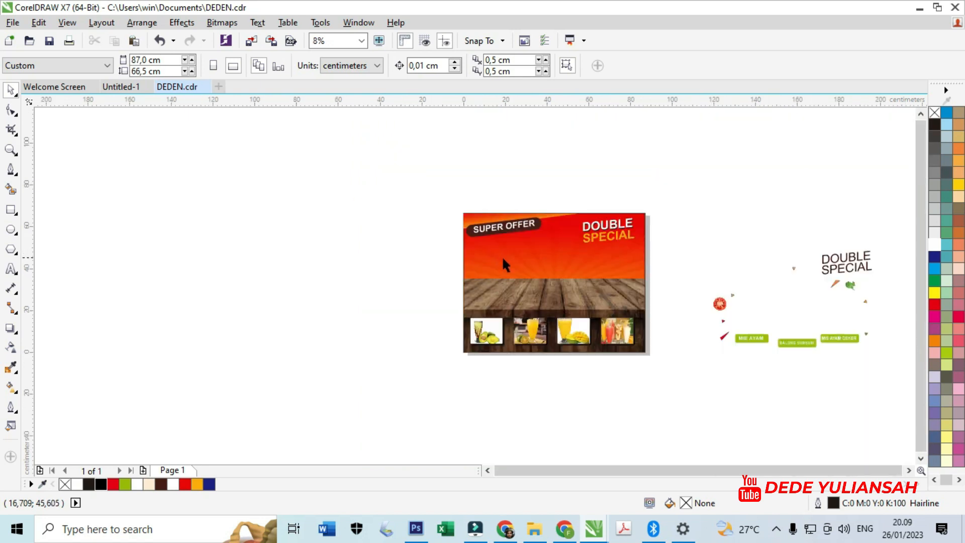
right_click(540, 301)
left_click(568, 307)
left_click(344, 310)
left_click(571, 296)
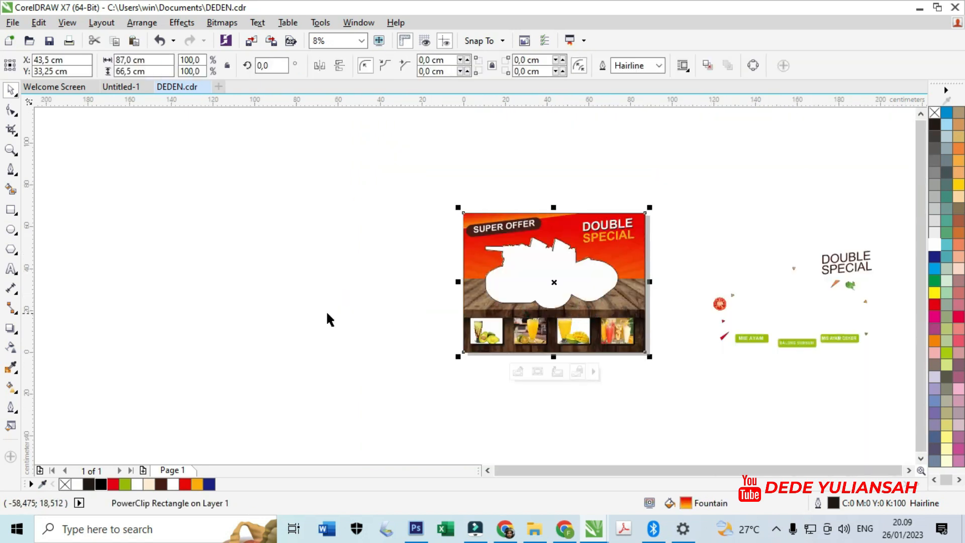
left_click(312, 312)
Examine how the food image lines up with the white silhouette at the tips of the chopsticks.
scroll(430, 253, "up", 6)
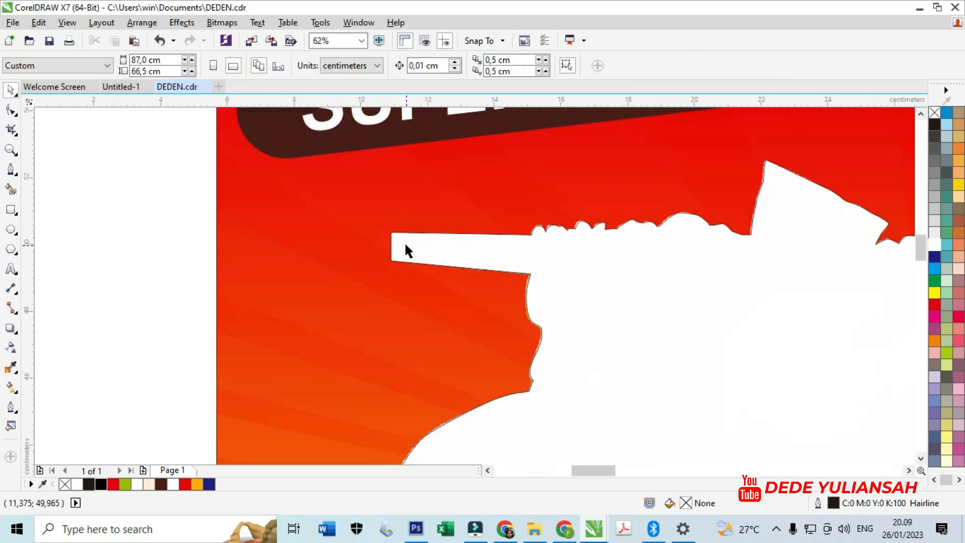
scroll(405, 246, "up", 2)
left_click(405, 248)
scroll(407, 246, "up", 2)
left_click(419, 231)
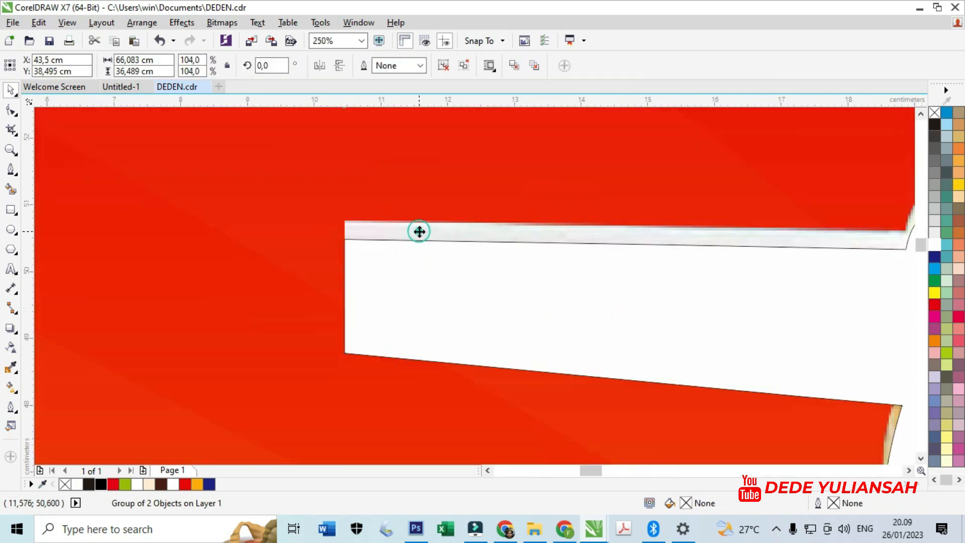
scroll(436, 241, "down", 2)
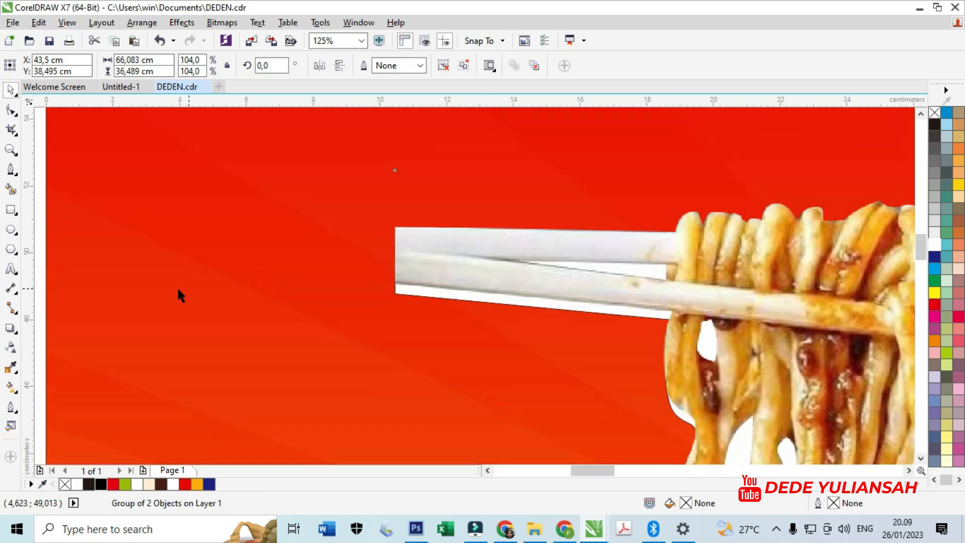
scroll(433, 224, "down", 3)
left_click(232, 247)
scroll(402, 281, "up", 5)
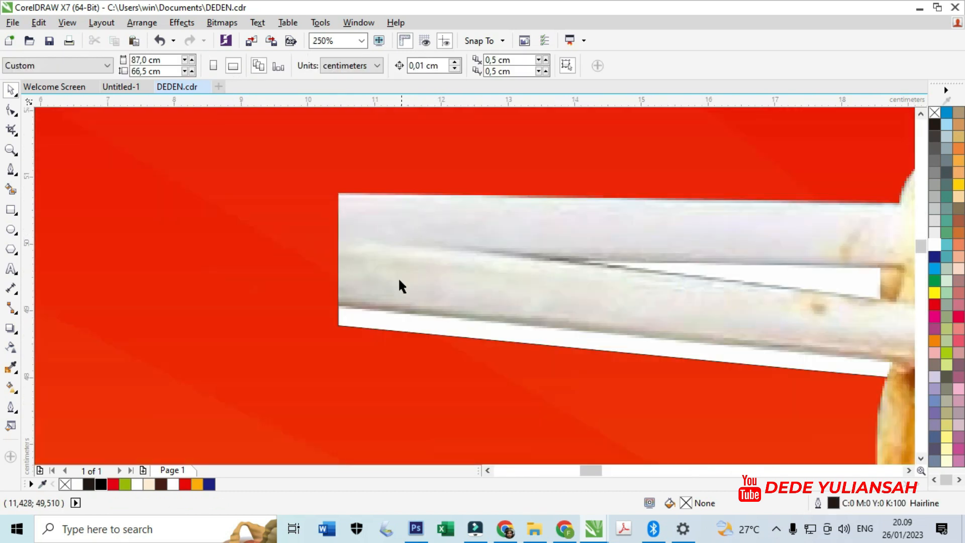
Try moving the food image slightly upward over the silhouette and undo the move.
scroll(338, 317, "up", 3)
left_click(371, 318)
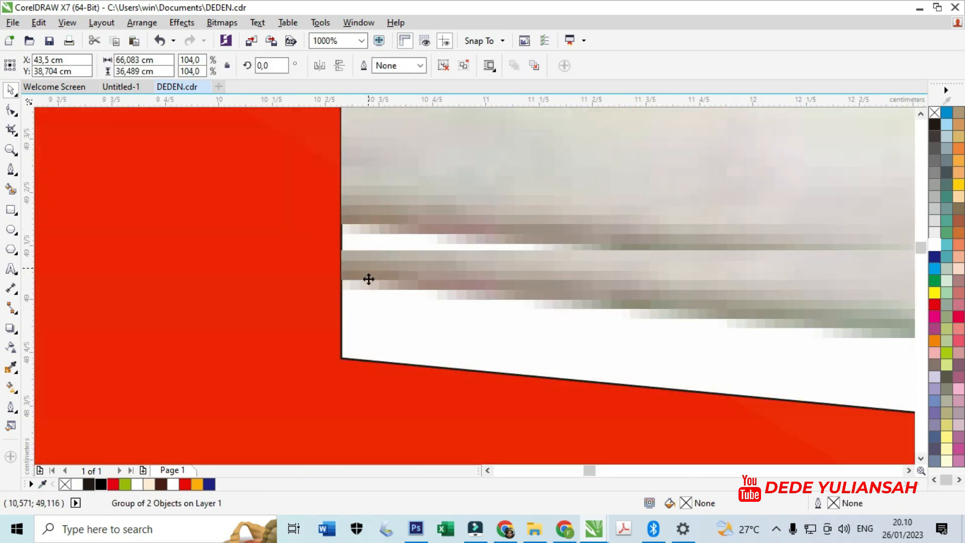
key("ctrl+z")
left_click(297, 323)
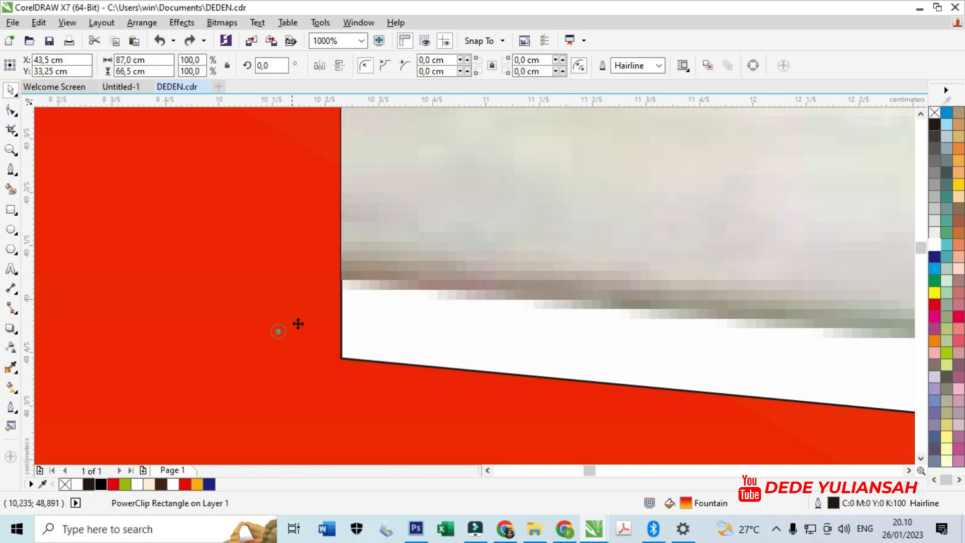
scroll(412, 310, "down", 3)
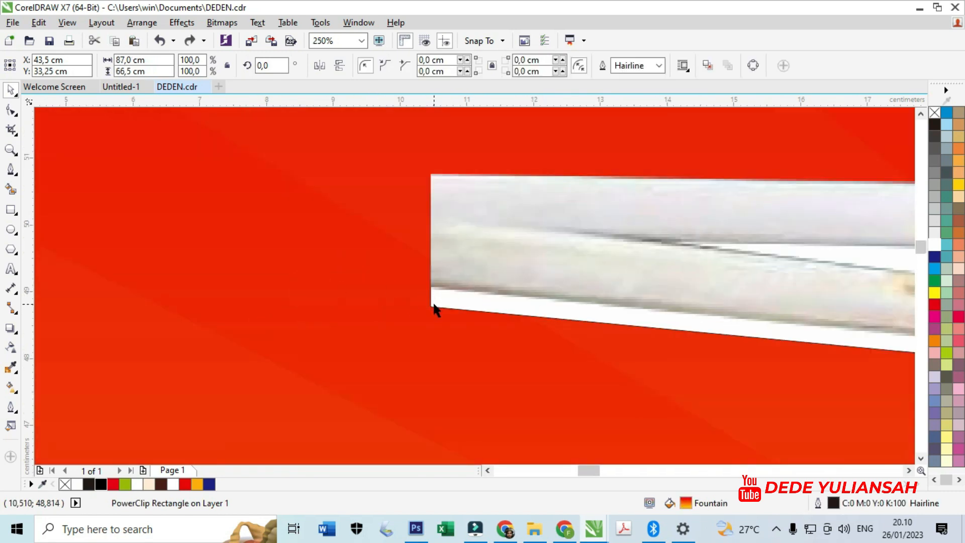
Nudge the food image down to Y 38.235 cm so the chopsticks meet the silhouette's lower edge, and deselect it.
left_click(433, 304)
scroll(432, 303, "down", 3)
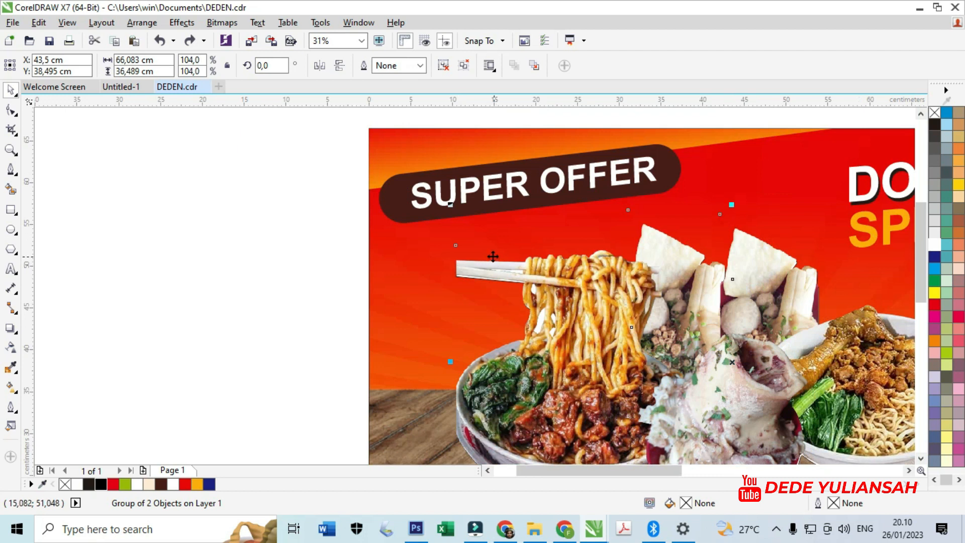
scroll(462, 308, "up", 4)
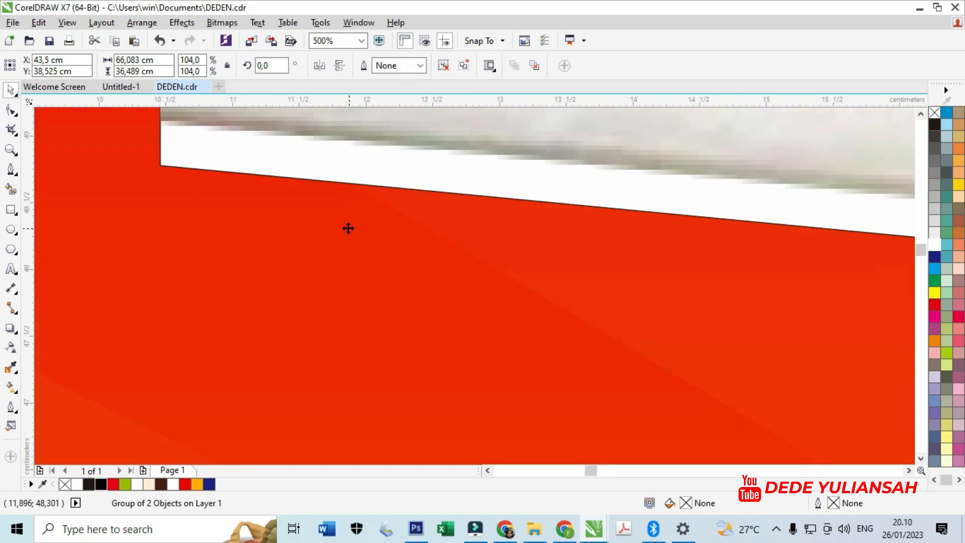
key("Down")
key("Down")
key("Down")
key("Down")
key("Down")
key("Down")
key("Down")
key("Down")
key("Down")
key("Down")
key("Down")
key("Down")
key("Down")
key("Down")
key("Down")
key("Down")
key("Down")
key("Down")
key("Down")
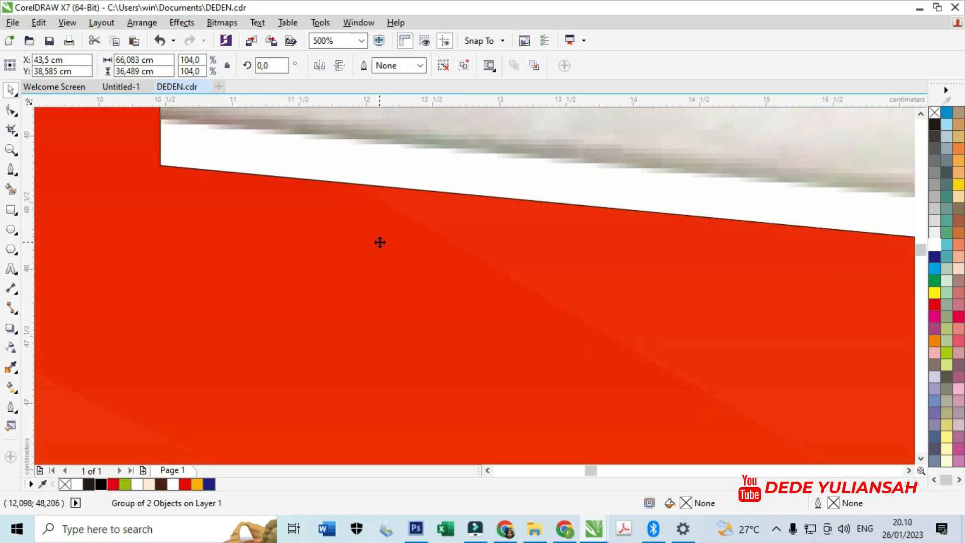
key("Down")
key("Down")
key("Down")
key("Down")
key("Down")
key("Down")
key("Down")
key("Down")
key("Down")
key("Down")
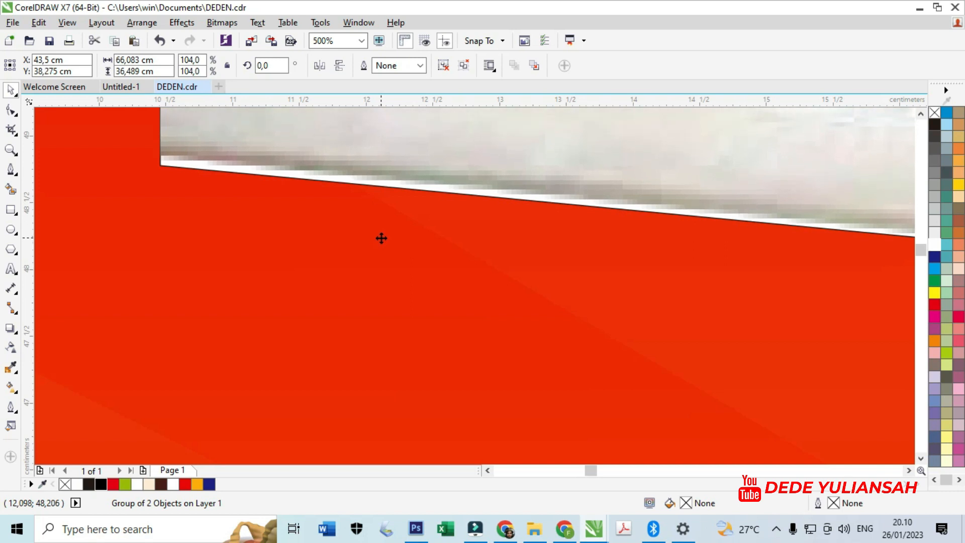
scroll(391, 227, "down", 5)
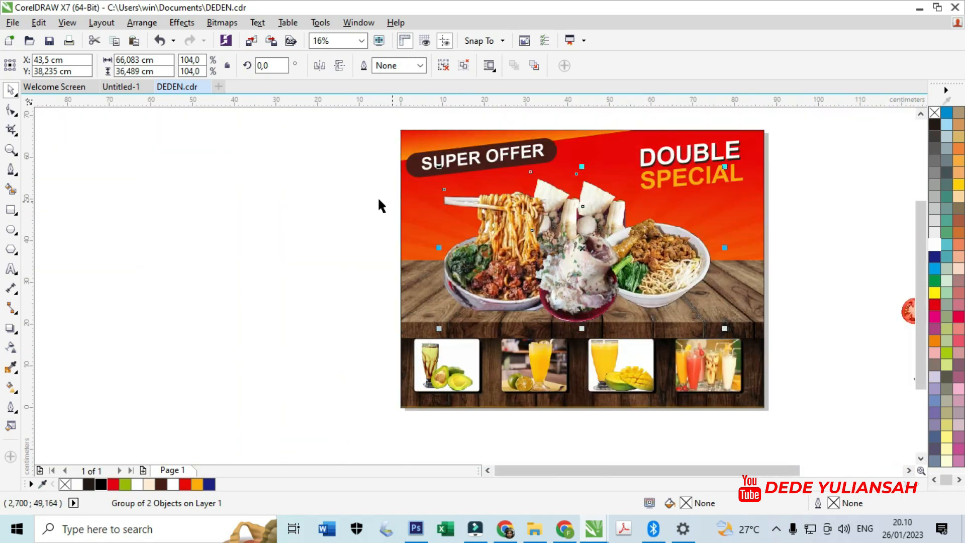
left_click(276, 201)
Apply a one-step outside contour with a 0.254 cm offset to the banner's background rectangle.
scroll(443, 209, "up", 3)
scroll(433, 296, "up", 1)
left_click(431, 286)
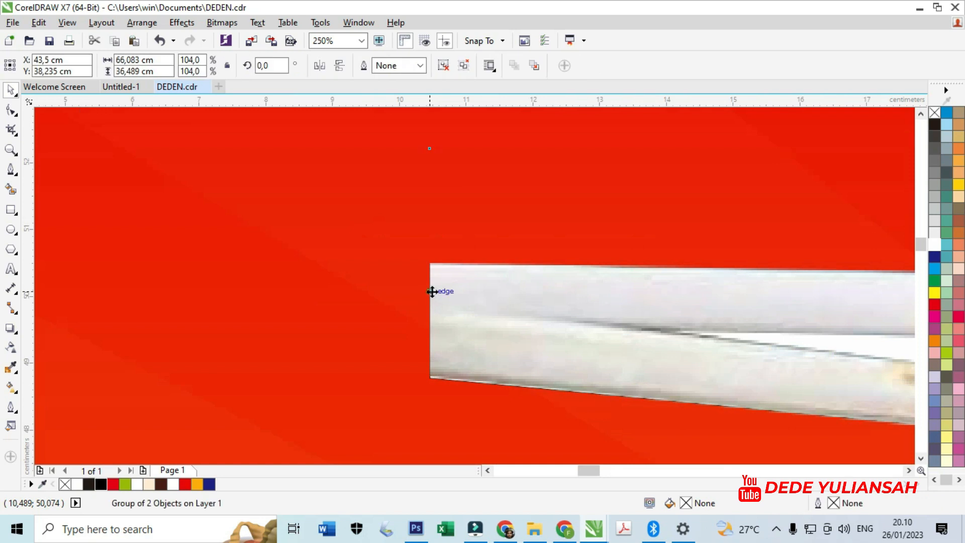
left_click(9, 333)
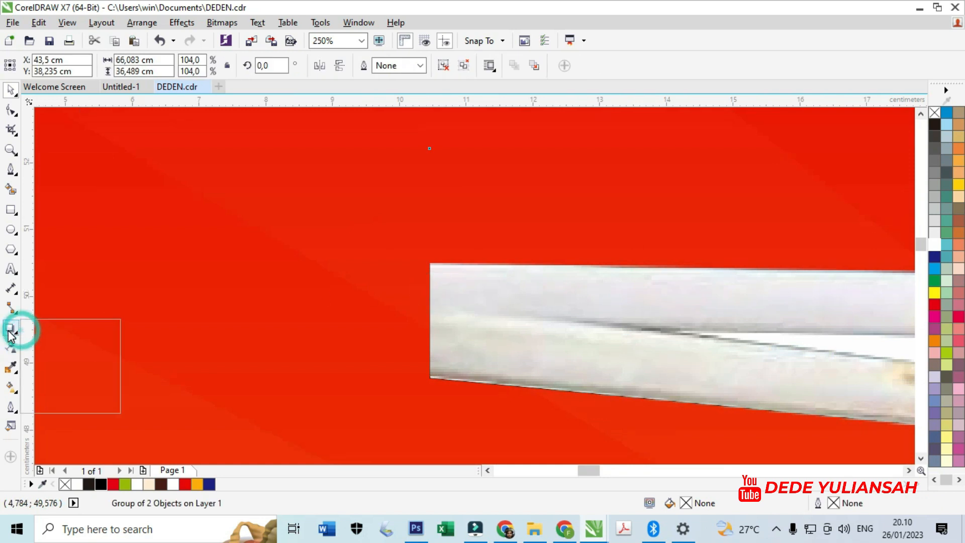
left_click(28, 344)
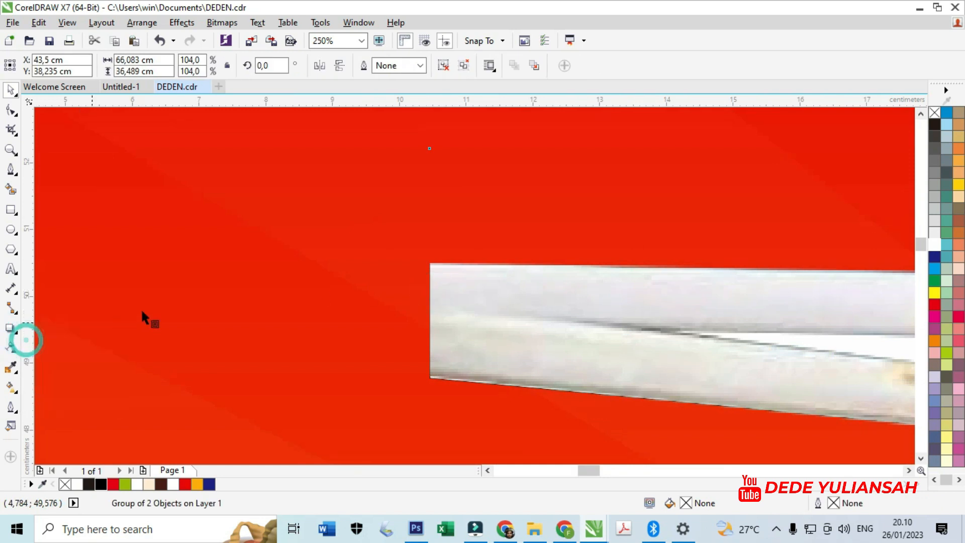
scroll(433, 275, "up", 2)
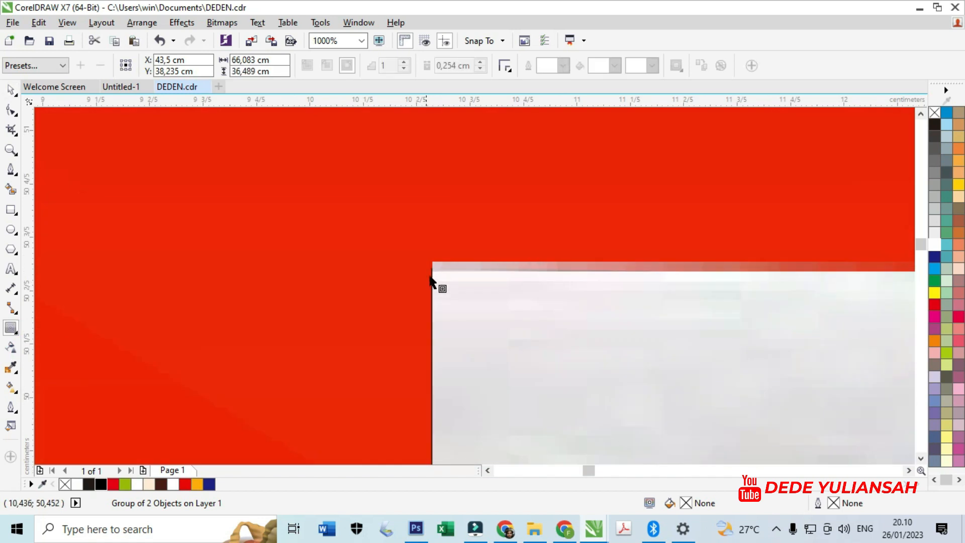
left_click(424, 274)
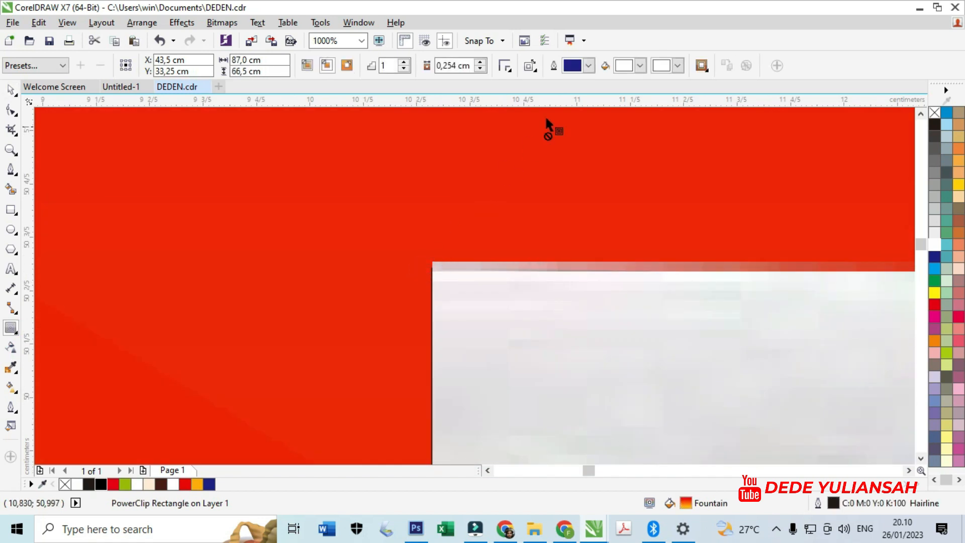
left_click(347, 66)
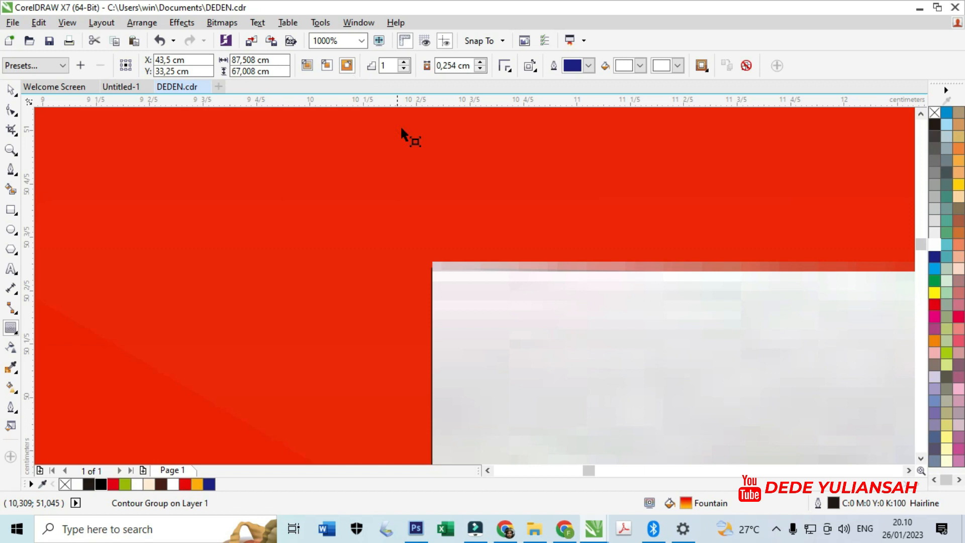
scroll(472, 231, "down", 3)
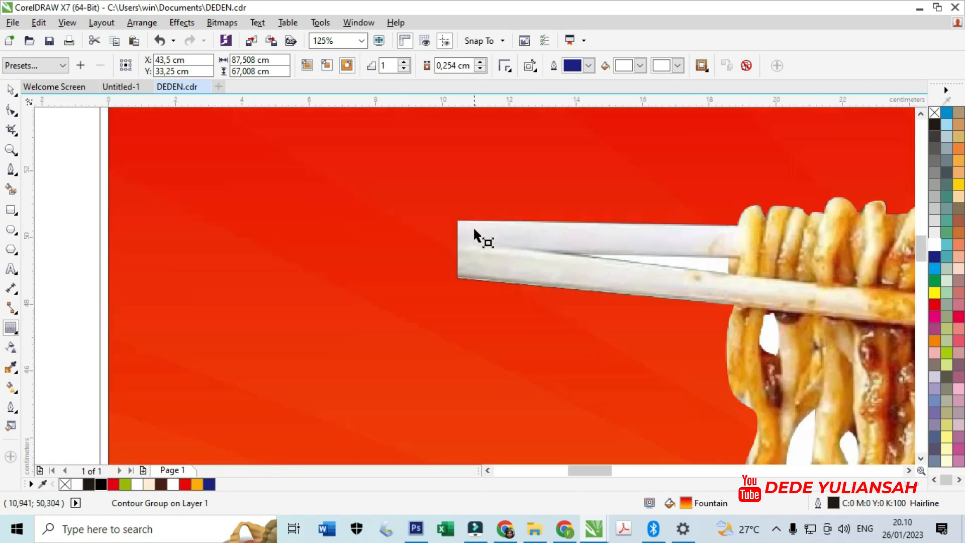
Set the contour corners to rounded, keeping the contour direction outside.
left_click(505, 66)
left_click(511, 99)
left_click(347, 65)
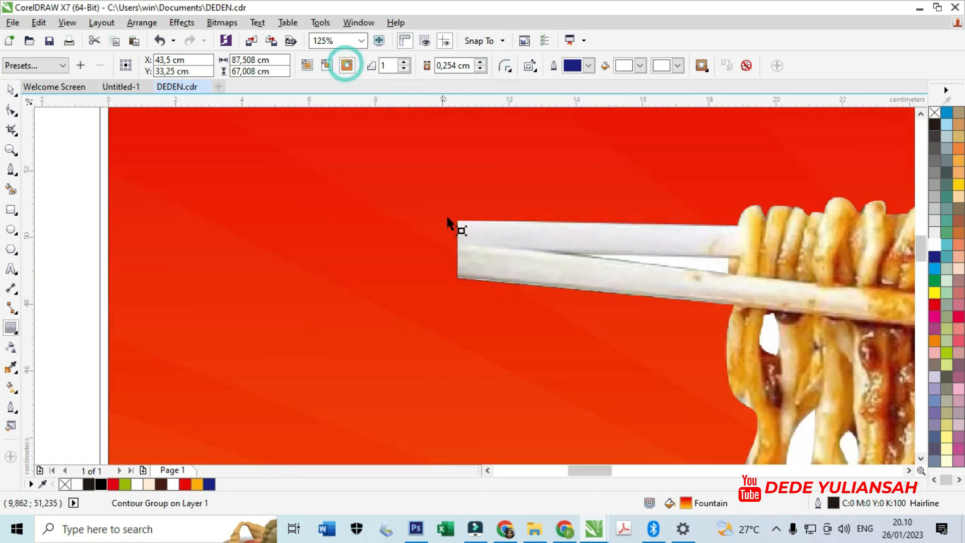
Try to pick the silhouette's edge at the lower chopstick corner with the Contour tool.
scroll(449, 222, "up", 3)
left_click(435, 256)
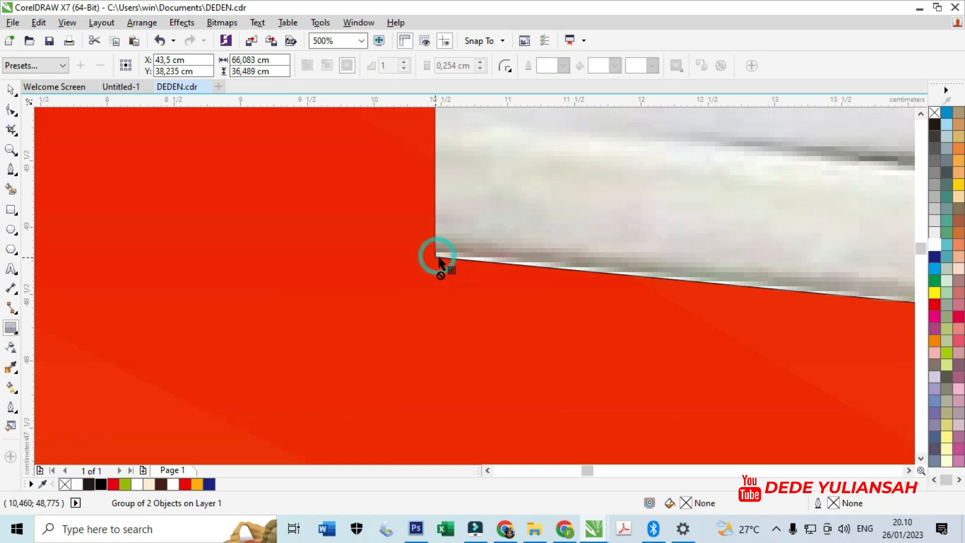
left_click(433, 258)
left_click(427, 256)
scroll(447, 241, "down", 3)
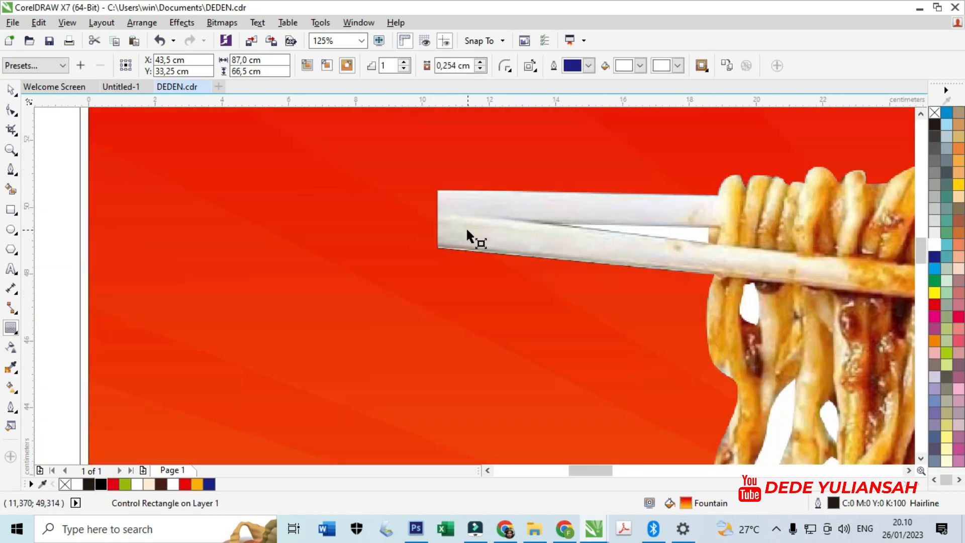
scroll(441, 237, "up", 3)
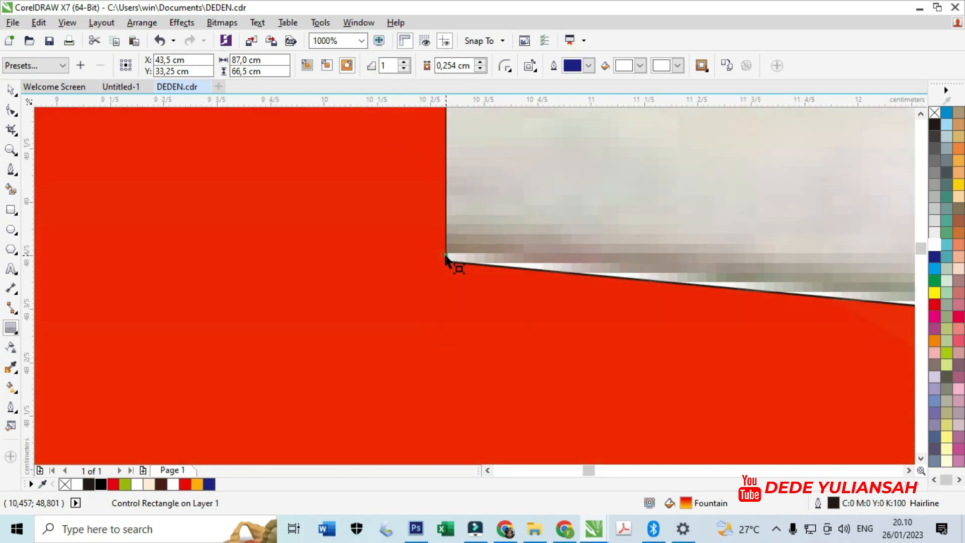
left_click(449, 262)
left_click(433, 266)
scroll(453, 236, "down", 4)
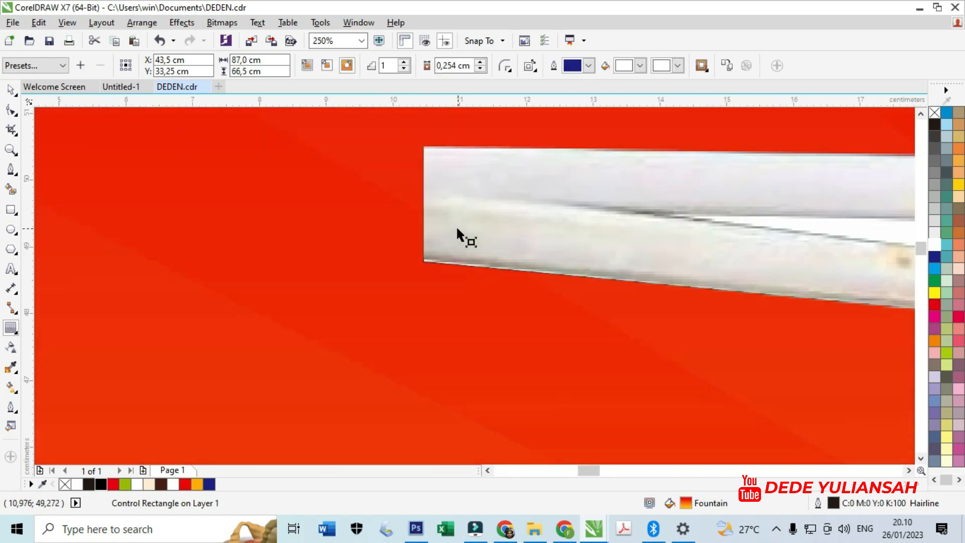
Move the food image horizontally to about X 46.59 cm to expose the white silhouette's chopstick end.
key("space")
left_click(153, 217)
left_click_drag(474, 225, 526, 227)
scroll(457, 232, "up", 2)
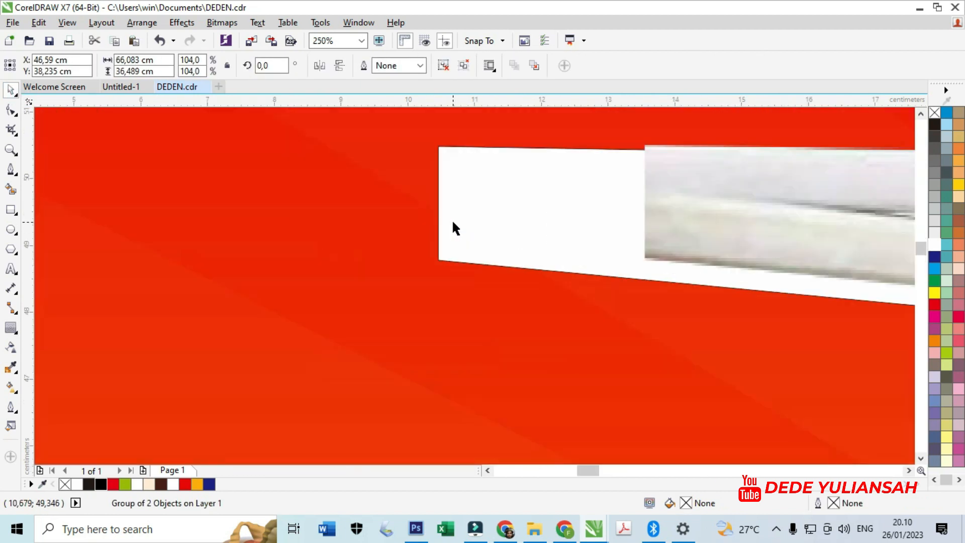
Apply an outside contour to the white silhouette and widen its offset to about 0.361 cm.
left_click(453, 224)
left_click(7, 327)
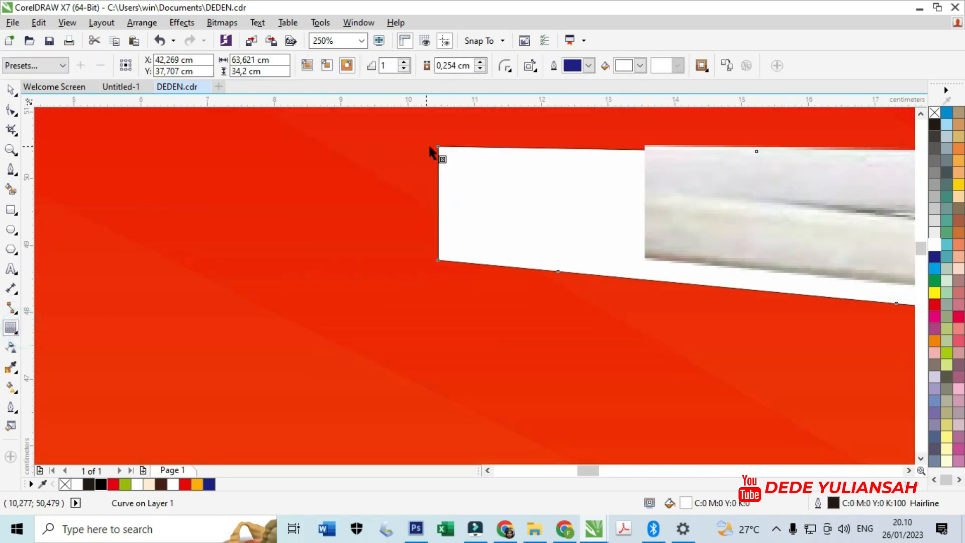
left_click_drag(438, 148, 418, 146)
scroll(445, 163, "down", 3)
scroll(442, 159, "up", 3)
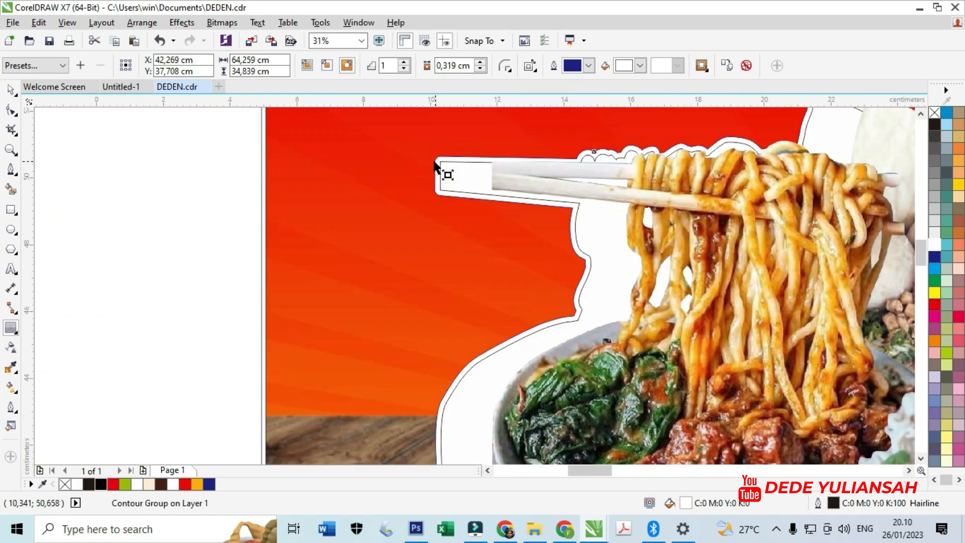
left_click_drag(446, 145, 429, 143)
scroll(433, 148, "down", 4)
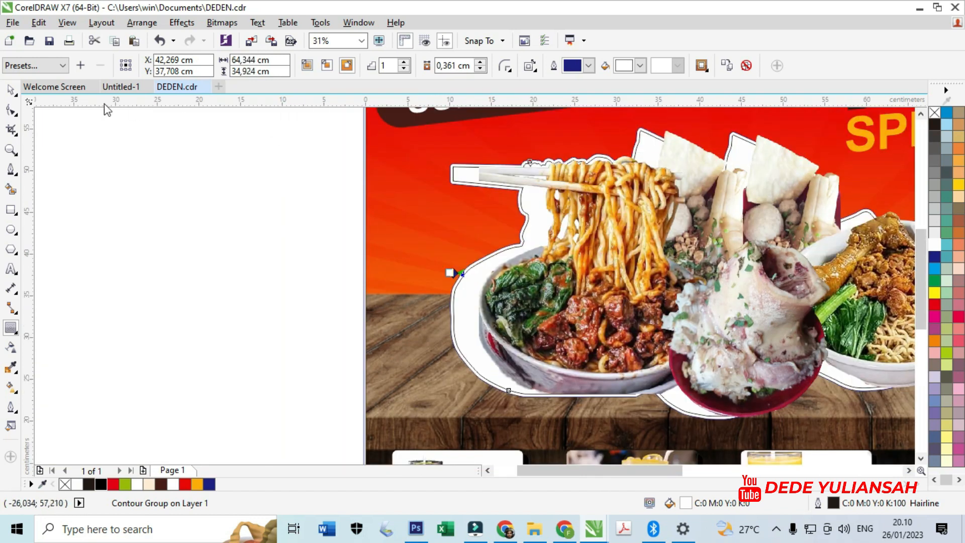
Move the food image back over the contoured silhouette at X 43.5 cm and deselect it.
left_click(11, 92)
scroll(480, 170, "up", 4)
left_click_drag(502, 198, 390, 200)
scroll(340, 198, "up", 2)
scroll(390, 201, "down", 4)
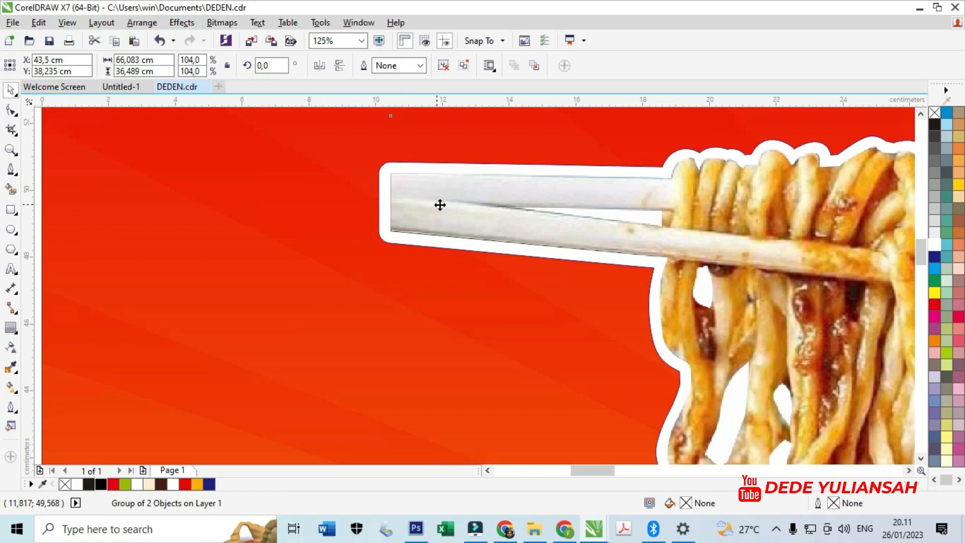
left_click(190, 205)
scroll(408, 224, "down", 1)
scroll(302, 247, "up", 1)
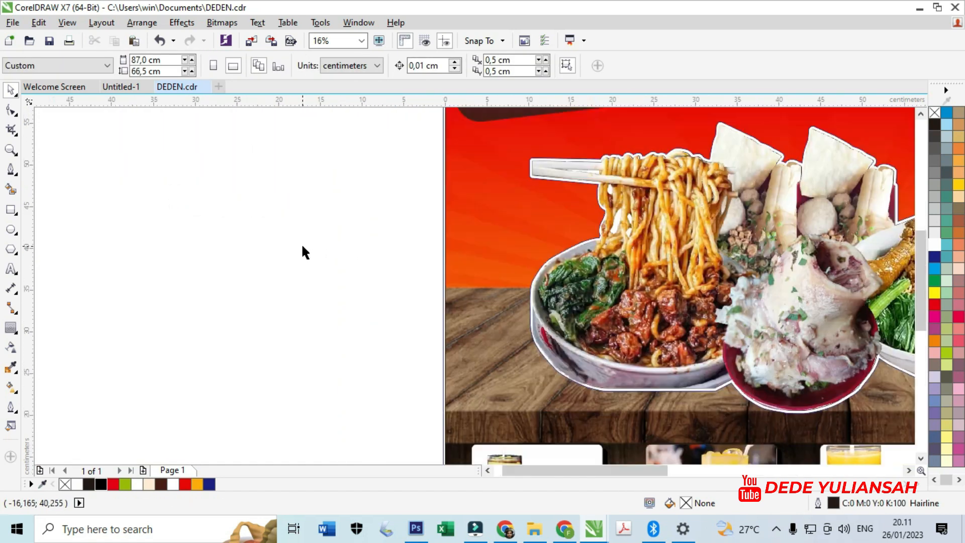
scroll(621, 359, "down", 1)
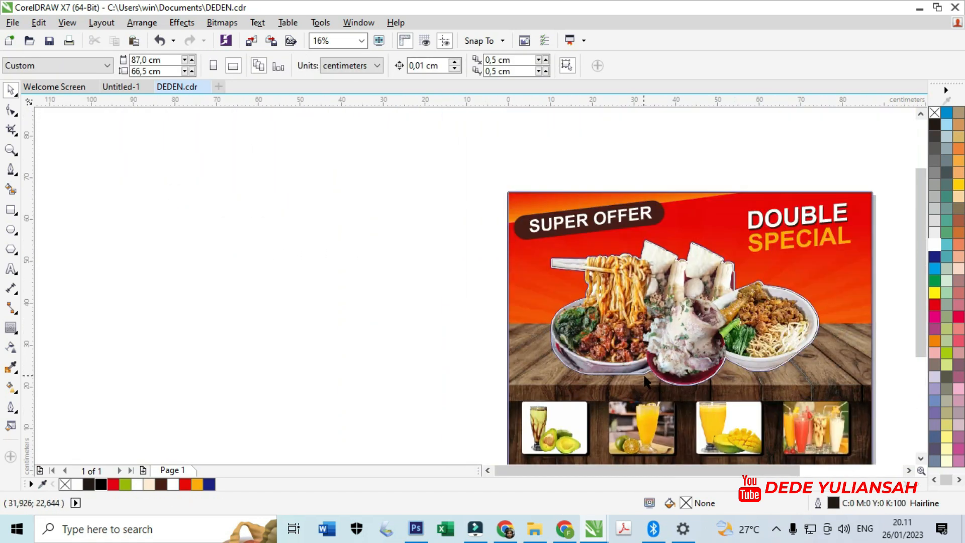
Widen the white outside contour around the food silhouette to an offset of about 0.747 cm and deselect it.
scroll(637, 366, "up", 4)
left_click(648, 362)
scroll(648, 363, "down", 4)
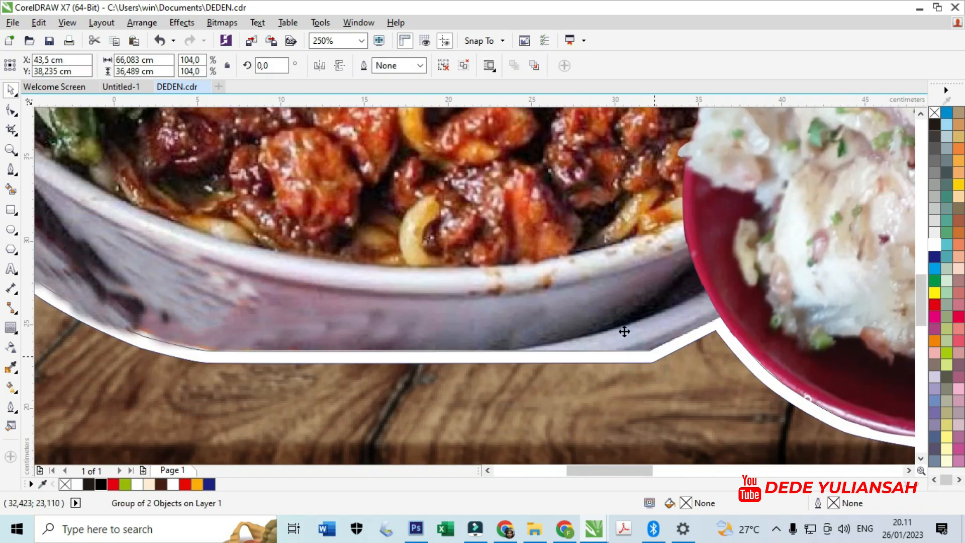
left_click(11, 327)
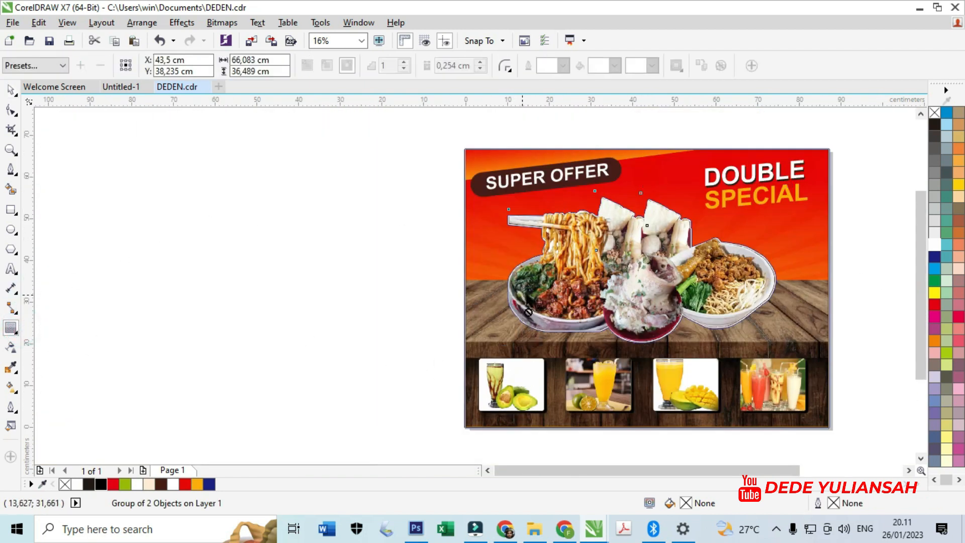
scroll(515, 210, "up", 3)
scroll(462, 217, "down", 3)
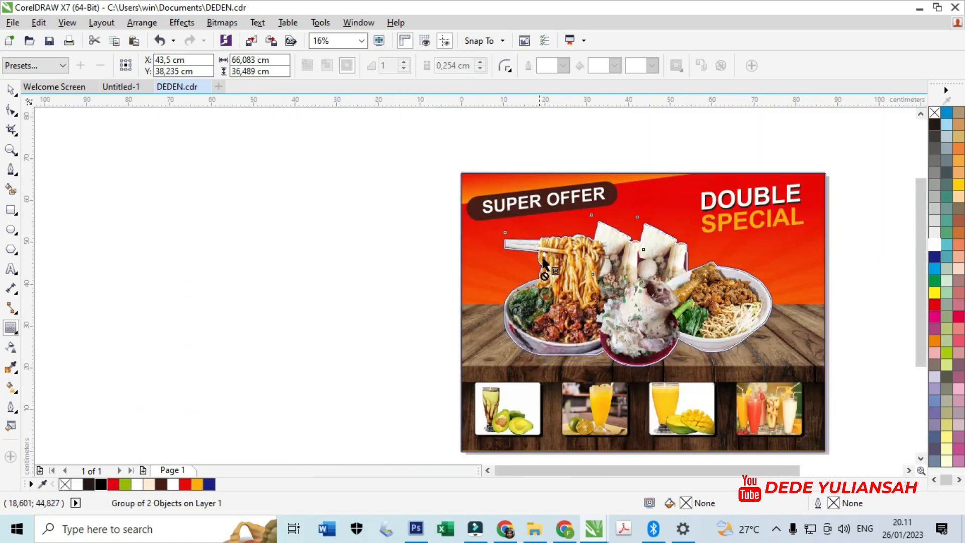
scroll(542, 259, "up", 2)
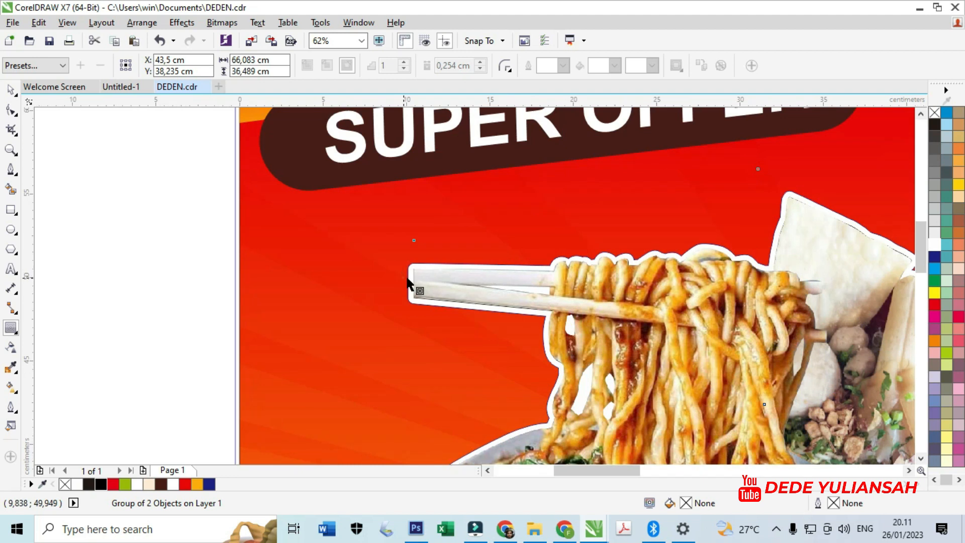
left_click(400, 278)
left_click(409, 281)
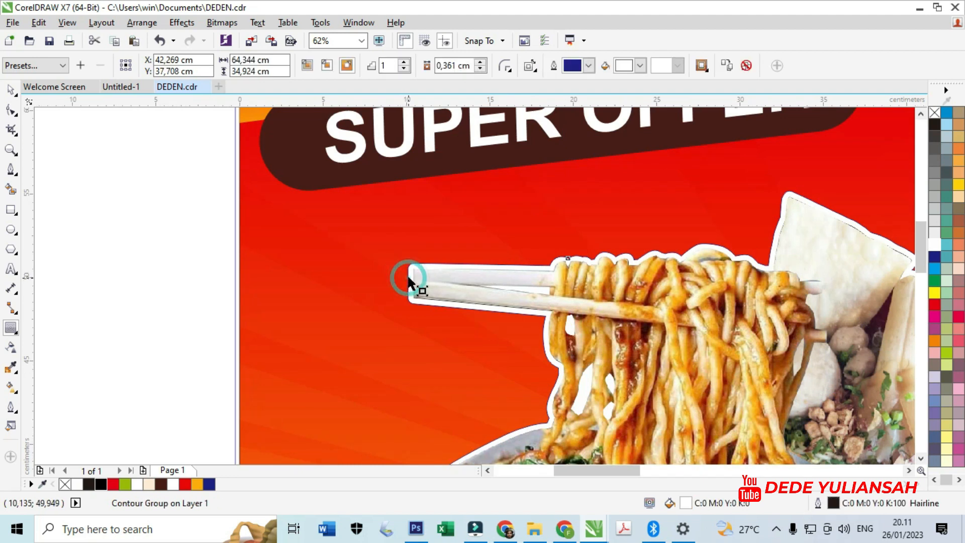
scroll(409, 276, "down", 2)
scroll(446, 295, "up", 3)
left_click_drag(443, 311, 429, 311)
scroll(455, 261, "down", 2)
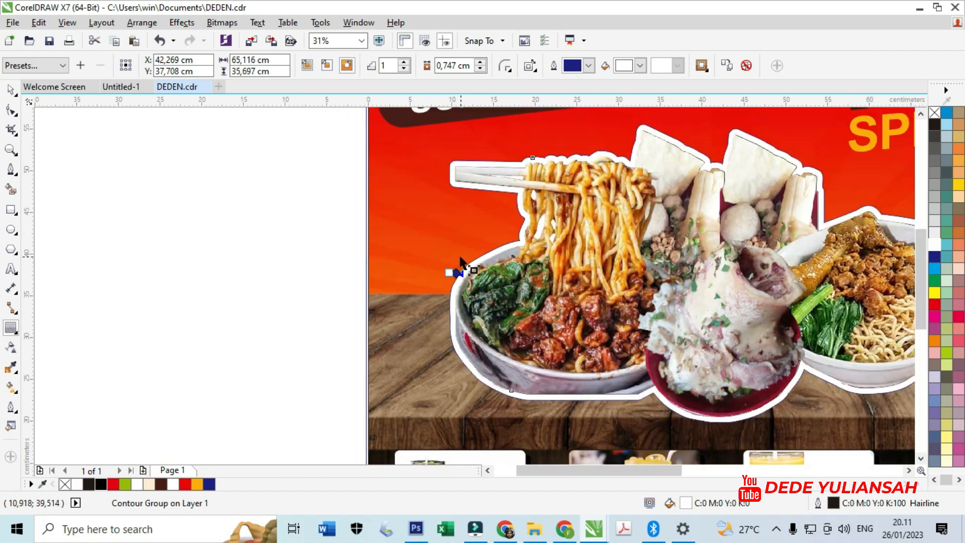
left_click(10, 91)
left_click(157, 176)
Select the food image together with its white contour and shift both right, placing the image at about X 45.5 cm.
scroll(452, 161, "up", 5)
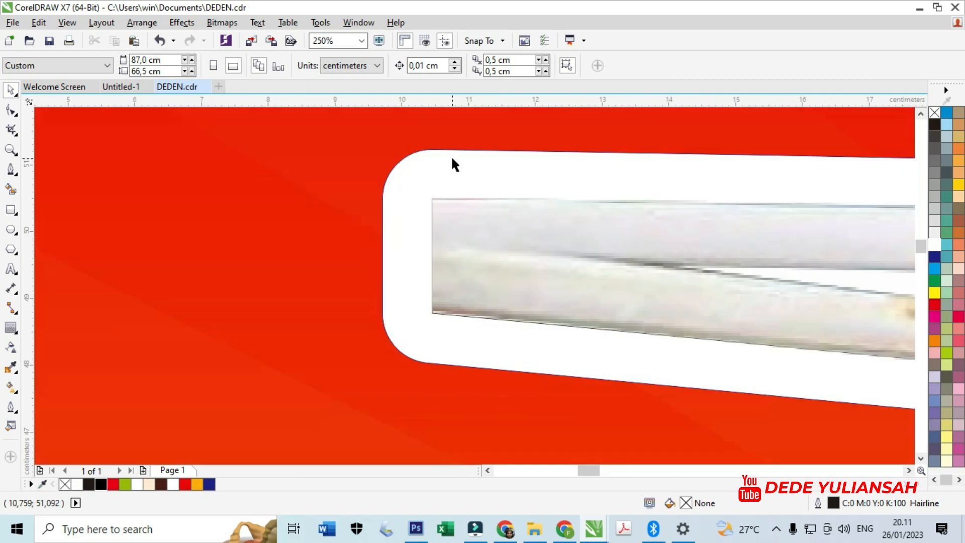
left_click(452, 159)
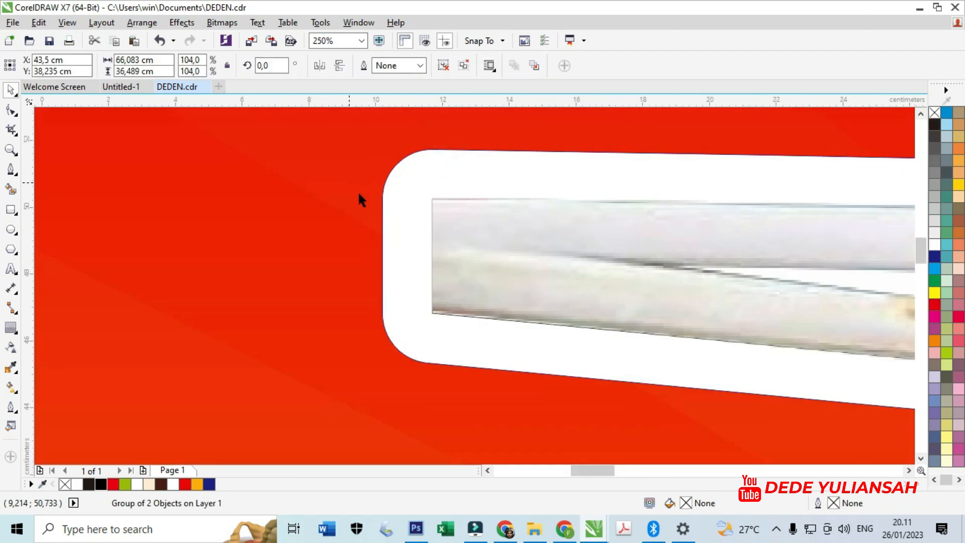
scroll(358, 198, "down", 6)
left_click(127, 221)
left_click_drag(268, 194, 682, 355)
scroll(648, 263, "up", 1)
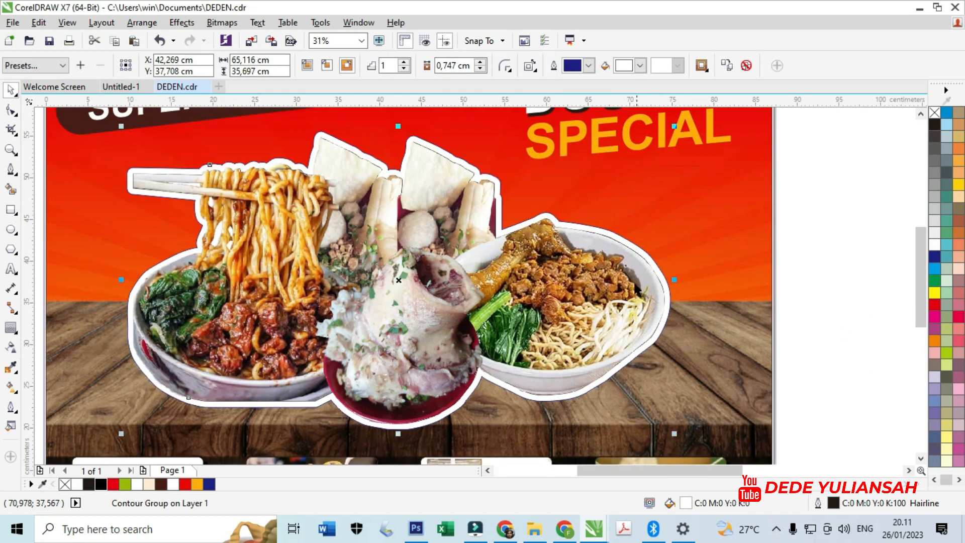
left_click_drag(624, 289, 642, 285)
scroll(595, 288, "down", 2)
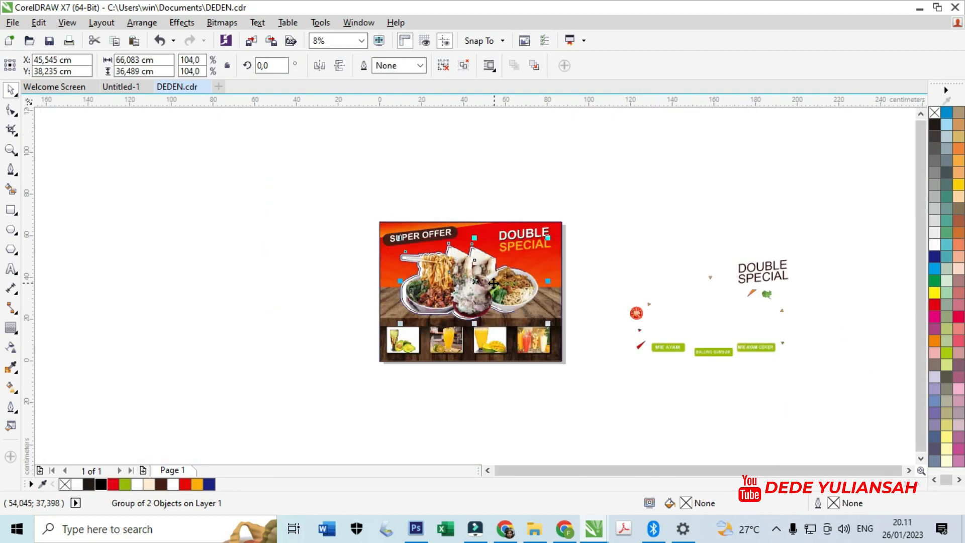
Reselect the food image with its contour and fine-tune their common position to about X 45.37 cm, Y 38.17 cm.
left_click(653, 282)
scroll(370, 288, "up", 1)
left_click_drag(562, 303, 723, 351)
scroll(696, 297, "up", 1)
scroll(700, 296, "down", 3)
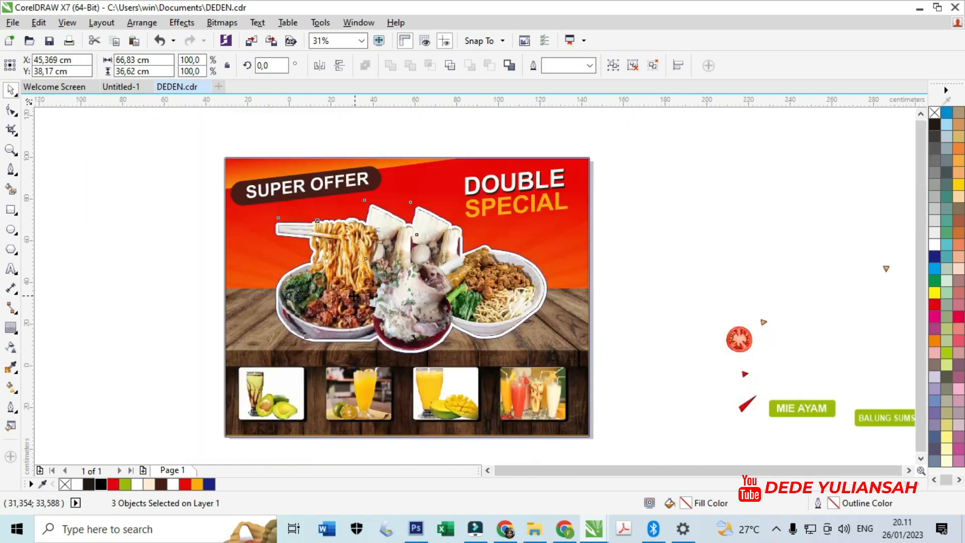
scroll(460, 291, "up", 1)
left_click(402, 236)
Delete the spare dark DOUBLE and SPECIAL text lines lying outside the page.
left_click(567, 274)
key("Delete")
left_click(563, 283)
key("Delete")
Group the vegetable decorations, small triangles and green food-name labels beside the page and move the group onto the banner.
left_click_drag(426, 253, 619, 373)
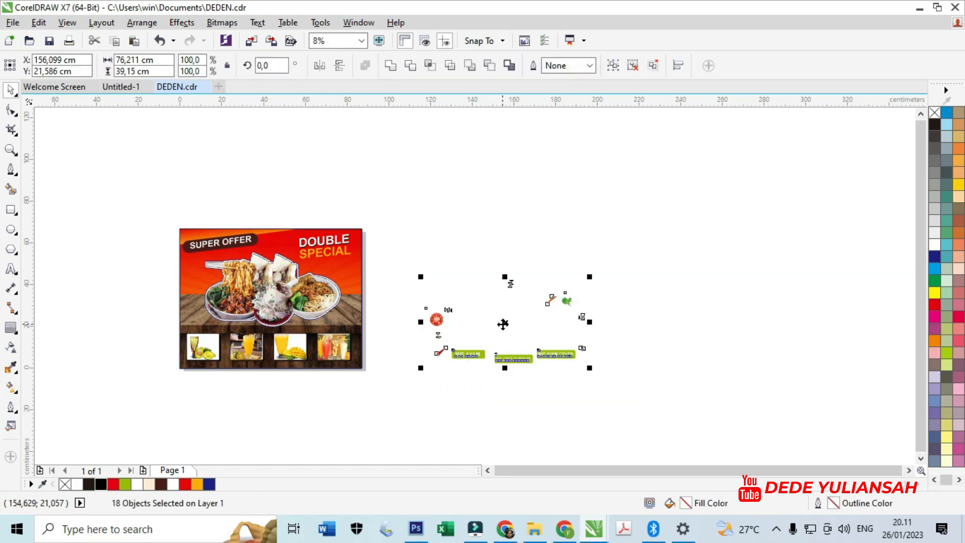
key("ctrl+g")
left_click_drag(503, 324, 270, 284)
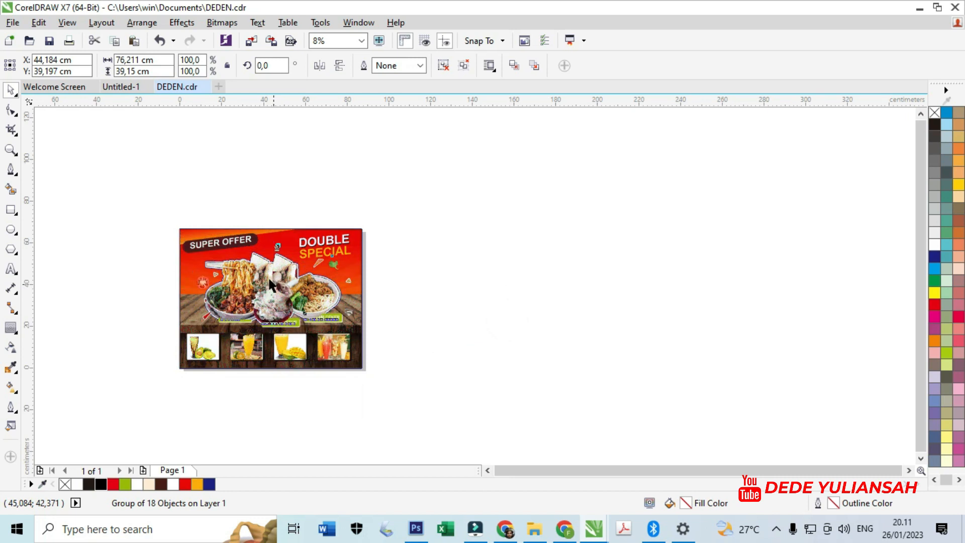
scroll(270, 284, "up", 2)
scroll(405, 284, "down", 1)
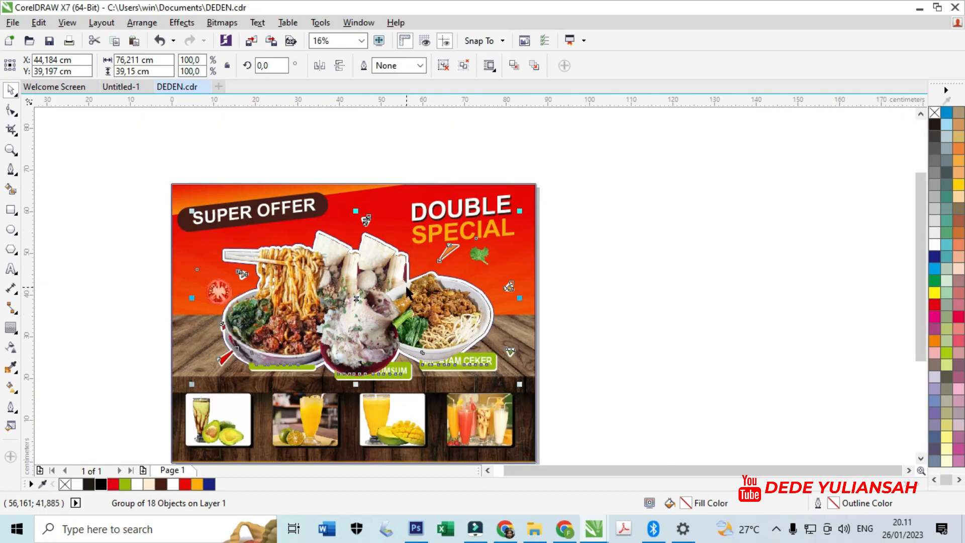
Bring the decorations and labels group to the front and place it at about X 38.93 cm, Y 37.79 cm over the food bowls.
key("shift+Page_Up")
scroll(264, 365, "up", 1)
left_click_drag(304, 365, 265, 370)
scroll(494, 376, "down", 1)
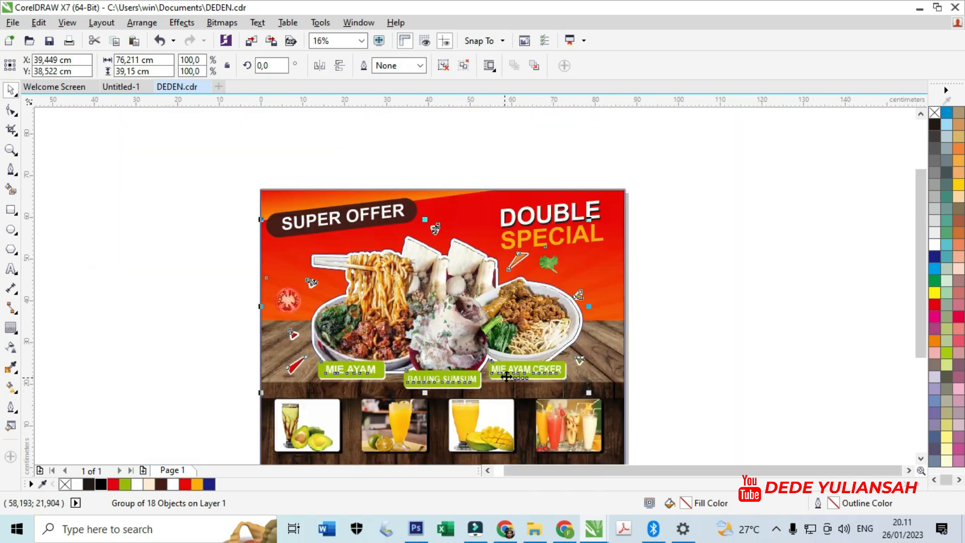
scroll(487, 370, "up", 1)
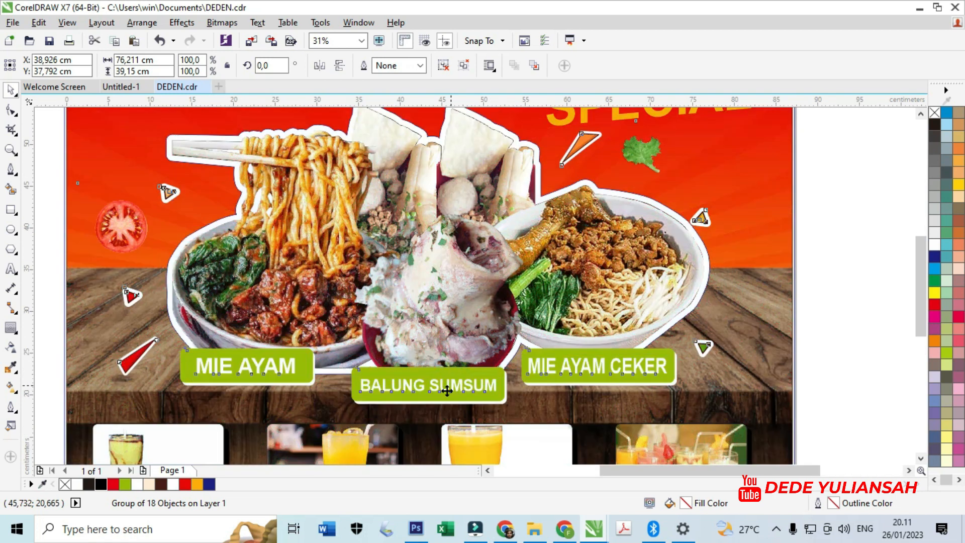
scroll(515, 345, "down", 2)
left_click(673, 358)
Select the four rounded drink pictures along the banner's lower edge and set their outline width to 4.0 pt.
scroll(438, 384, "up", 2)
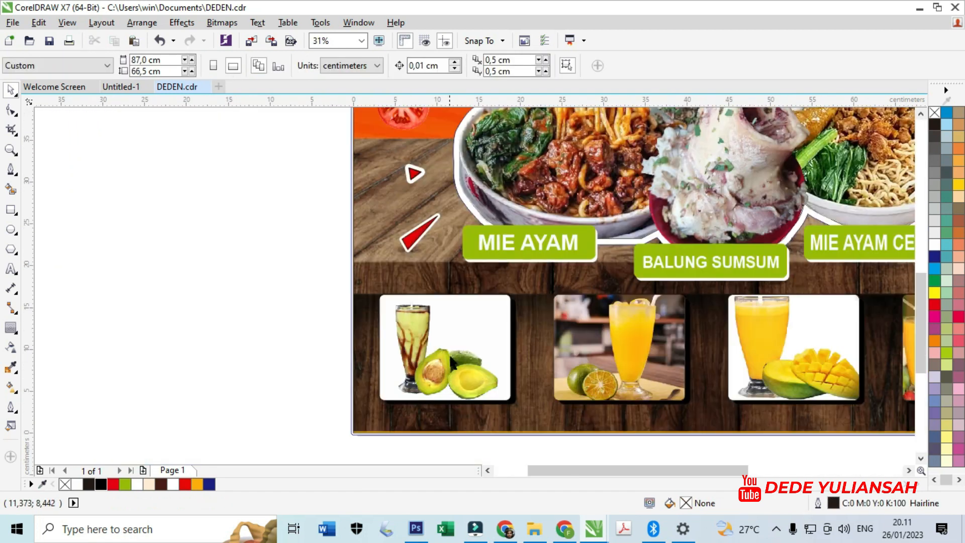
left_click(455, 352)
left_click(587, 352, "shift")
scroll(598, 342, "down", 1)
left_click(599, 334, "shift")
left_click(694, 342, "shift")
left_click(590, 65)
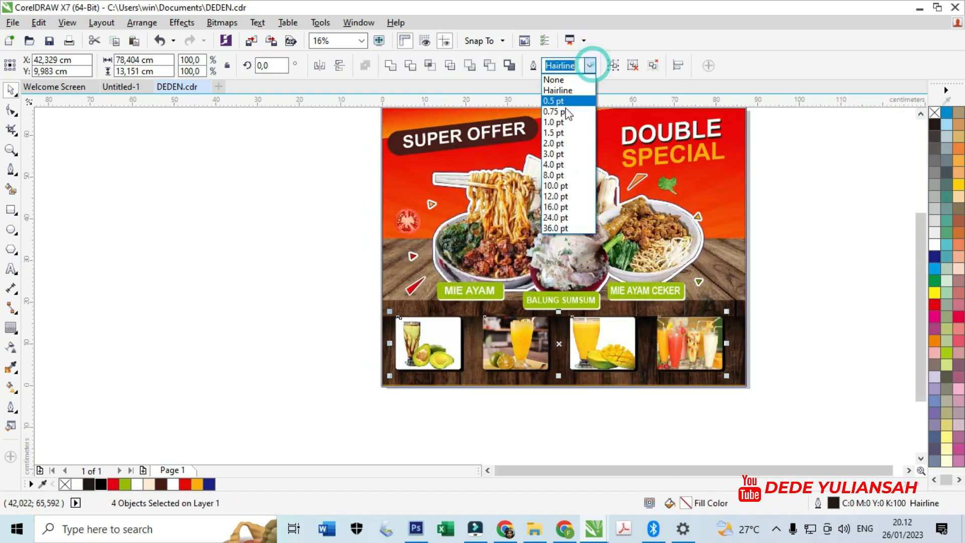
left_click(558, 143)
scroll(573, 351, "up", 3)
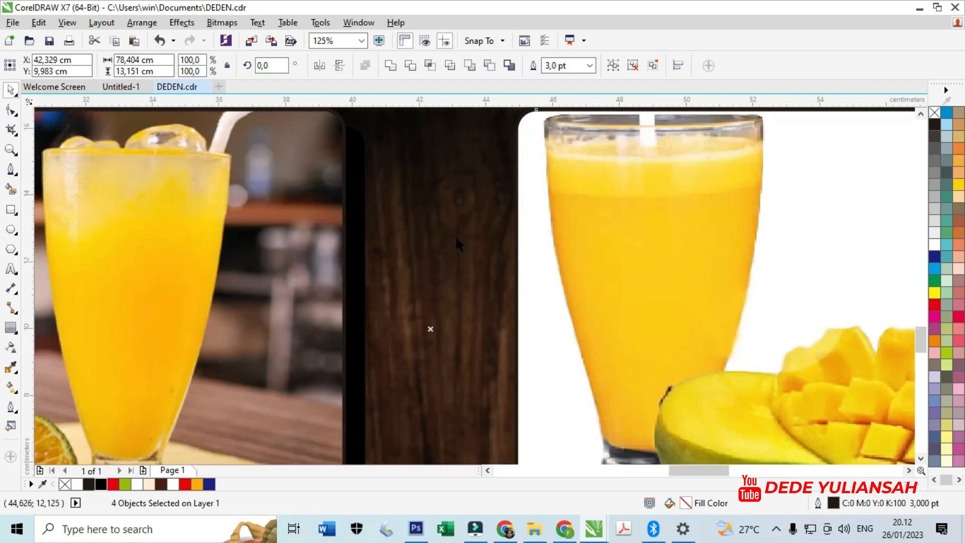
scroll(458, 243, "down", 1)
left_click(590, 66)
left_click(553, 166)
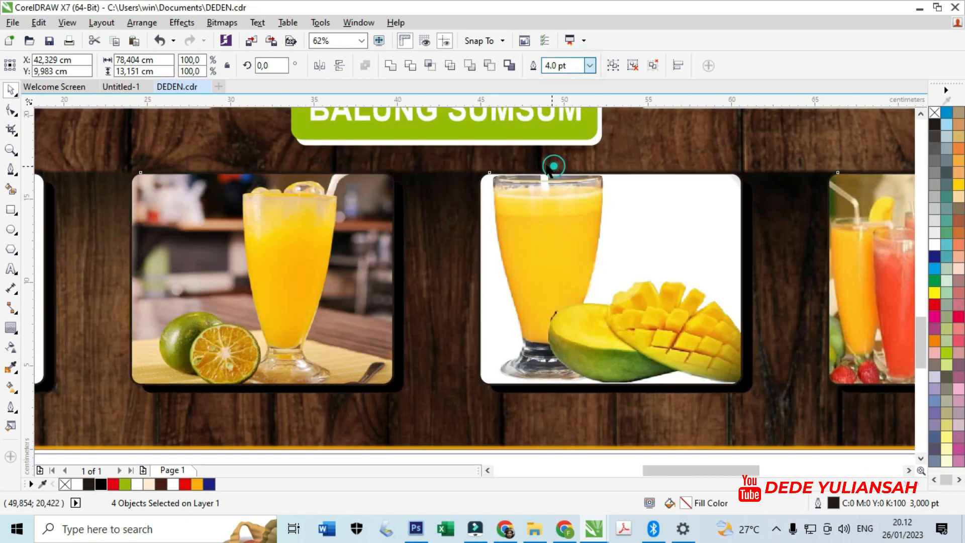
Set the outline colour of the four selected drink pictures to white and deselect them.
double_click(833, 503)
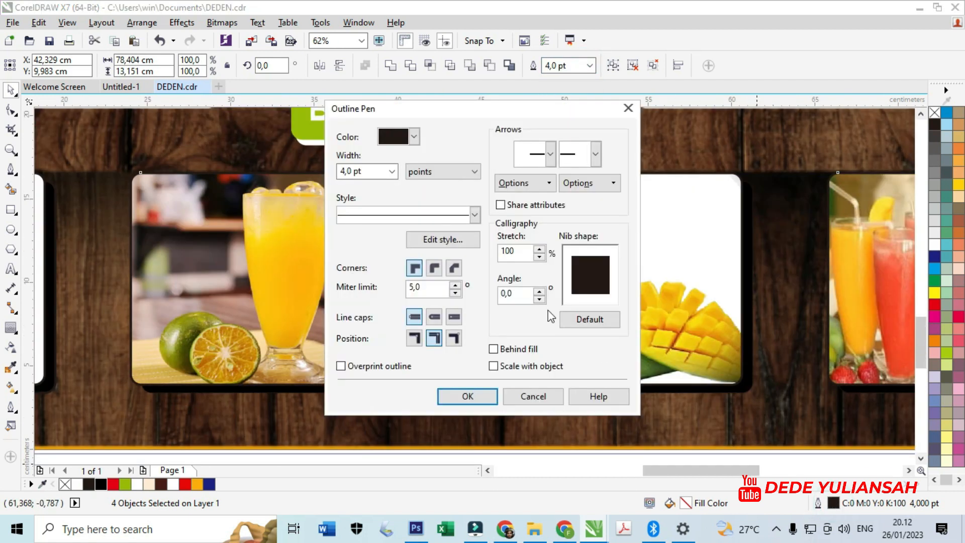
left_click(414, 136)
left_click(437, 146)
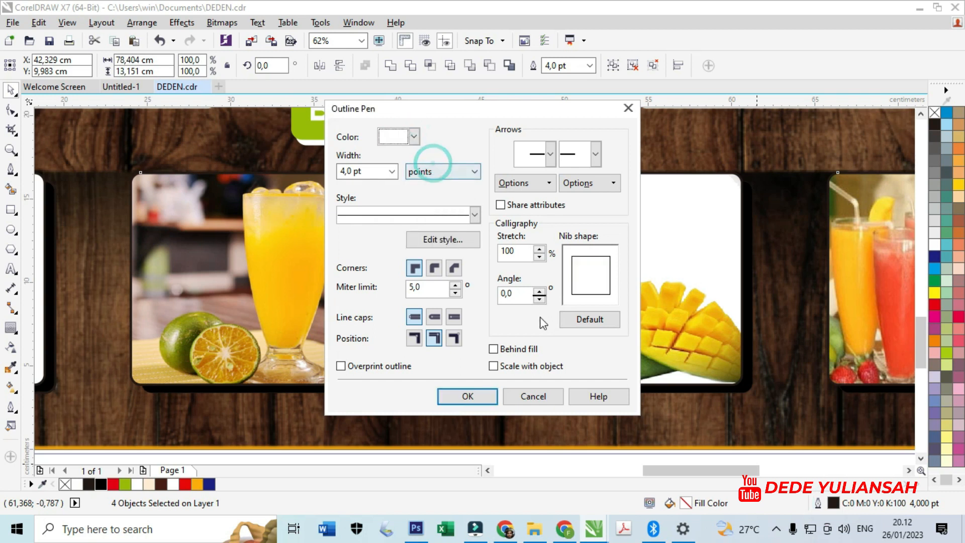
left_click(467, 396)
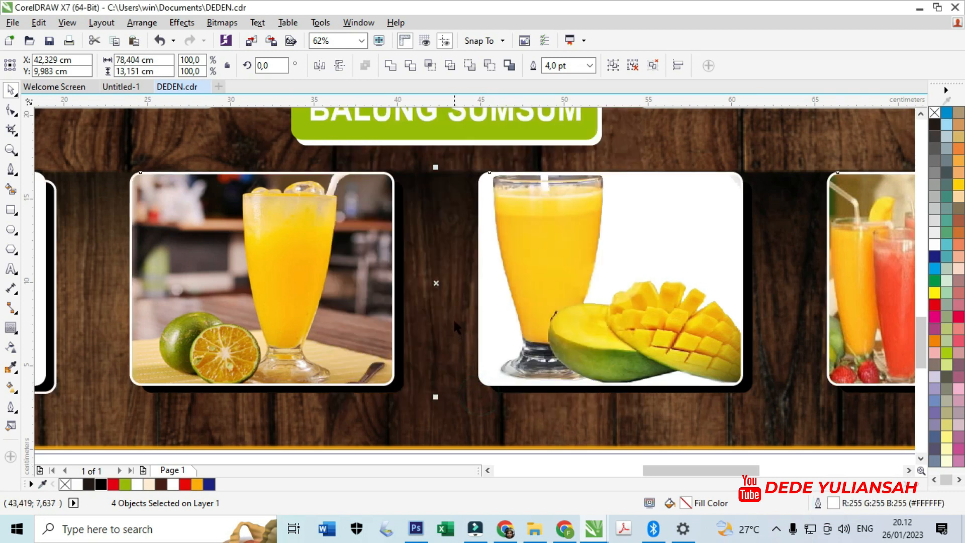
scroll(453, 318, "down", 4)
left_click(582, 370)
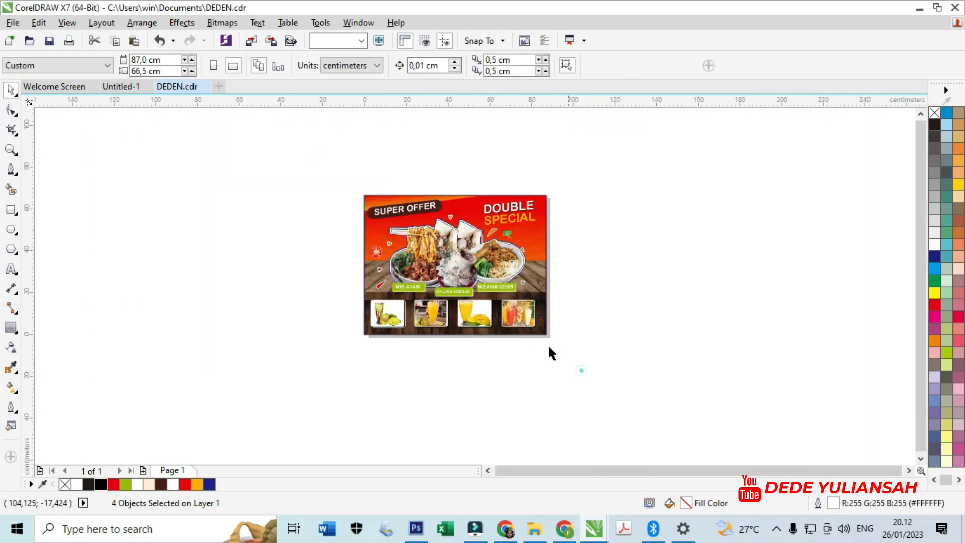
Frame the whole banner in the view and examine the overall layout.
left_click(11, 149)
left_click_drag(326, 166, 608, 351)
left_click_drag(225, 129, 695, 469)
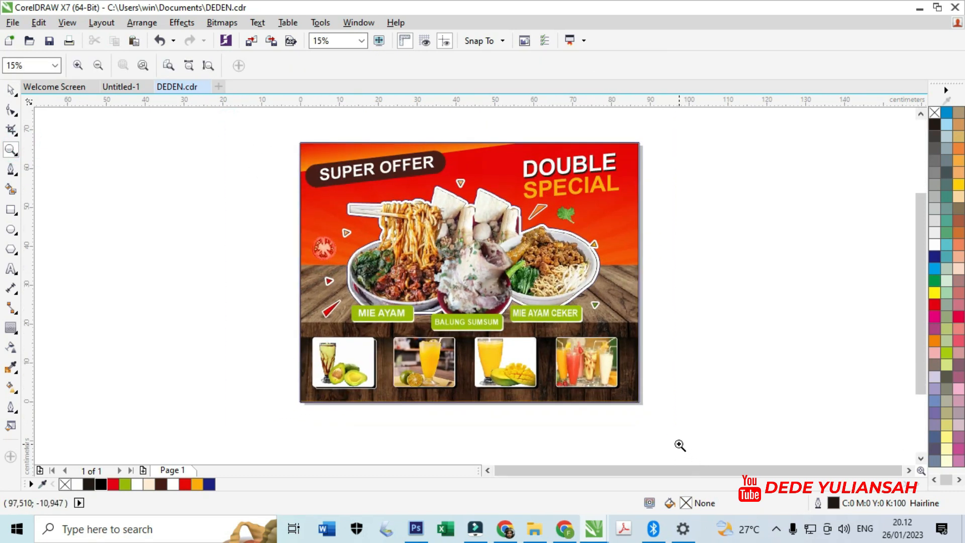